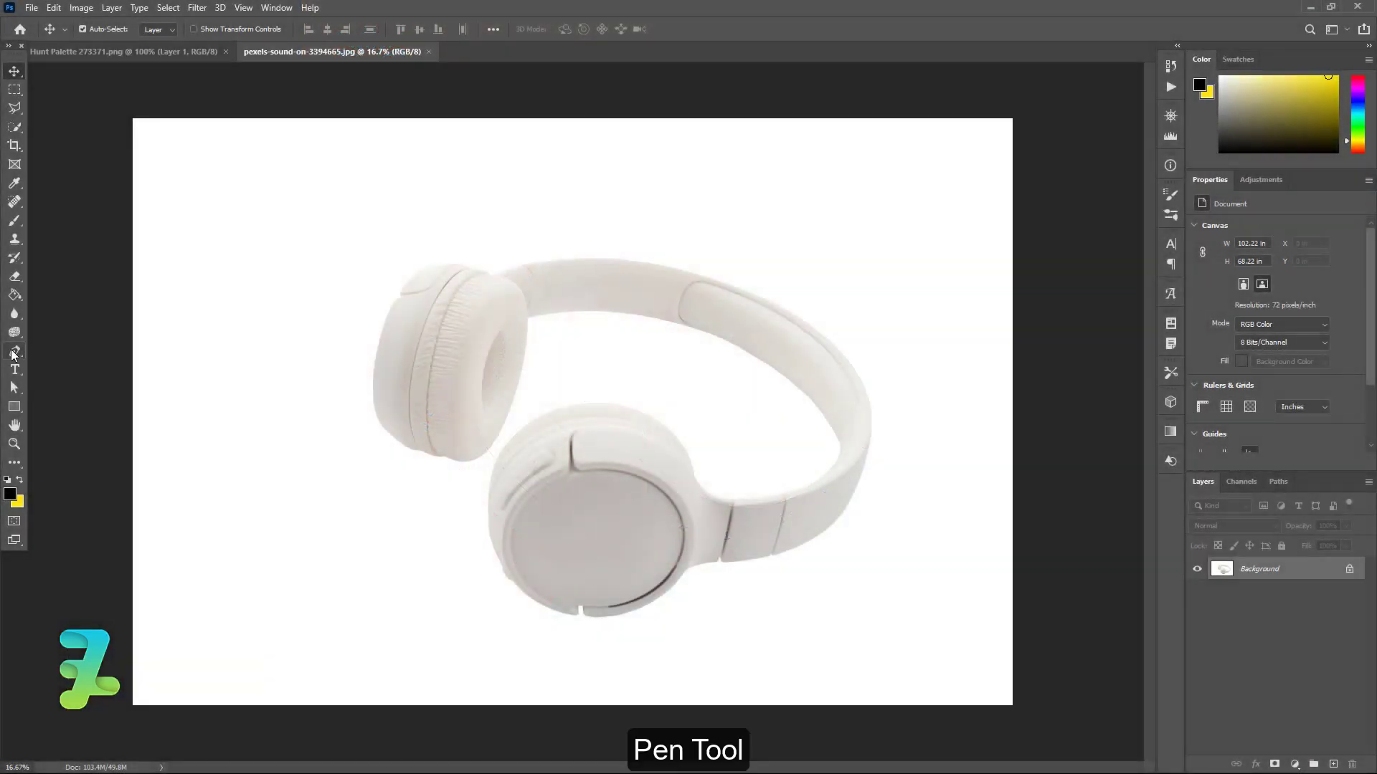
Select the standard Pen Tool and duplicate the Background into Layer 1.
left_click(14, 352)
left_click(48, 354)
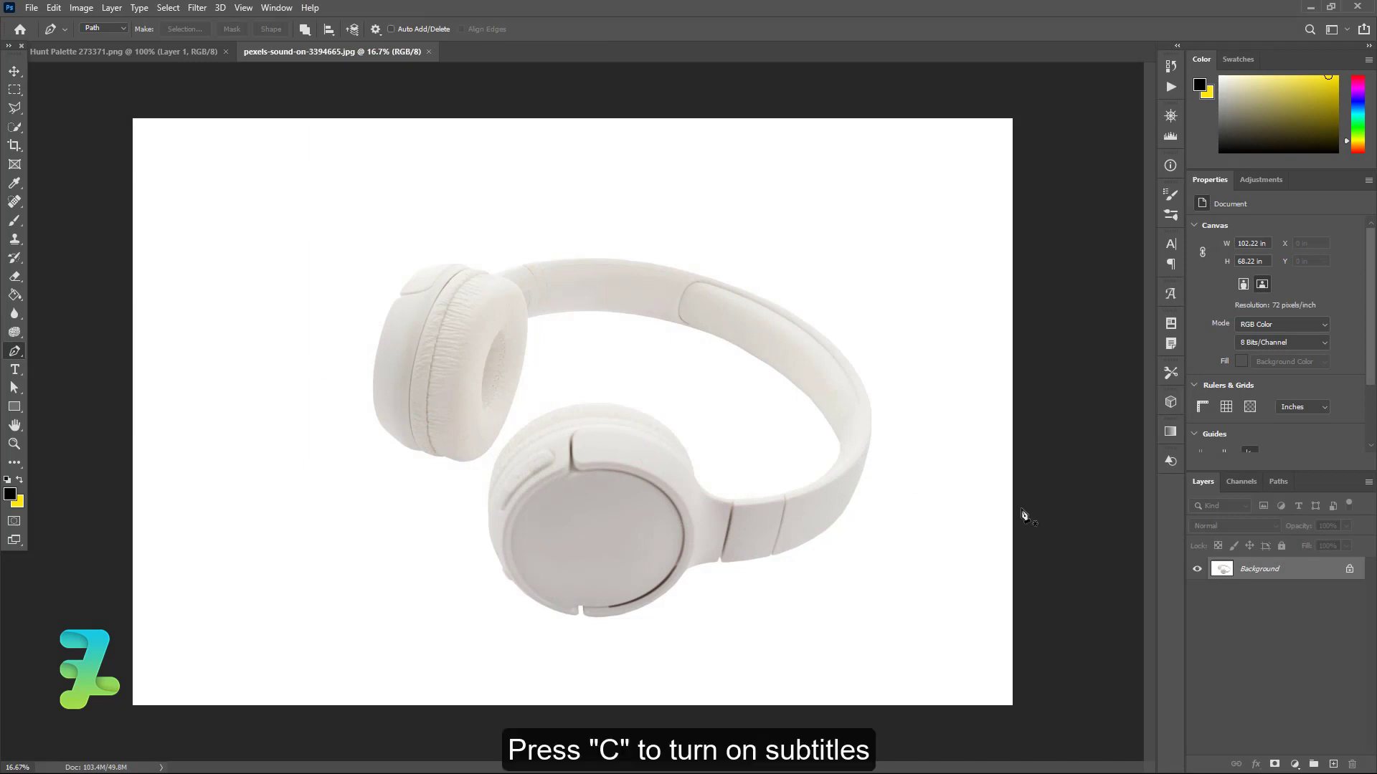
key("ctrl+j")
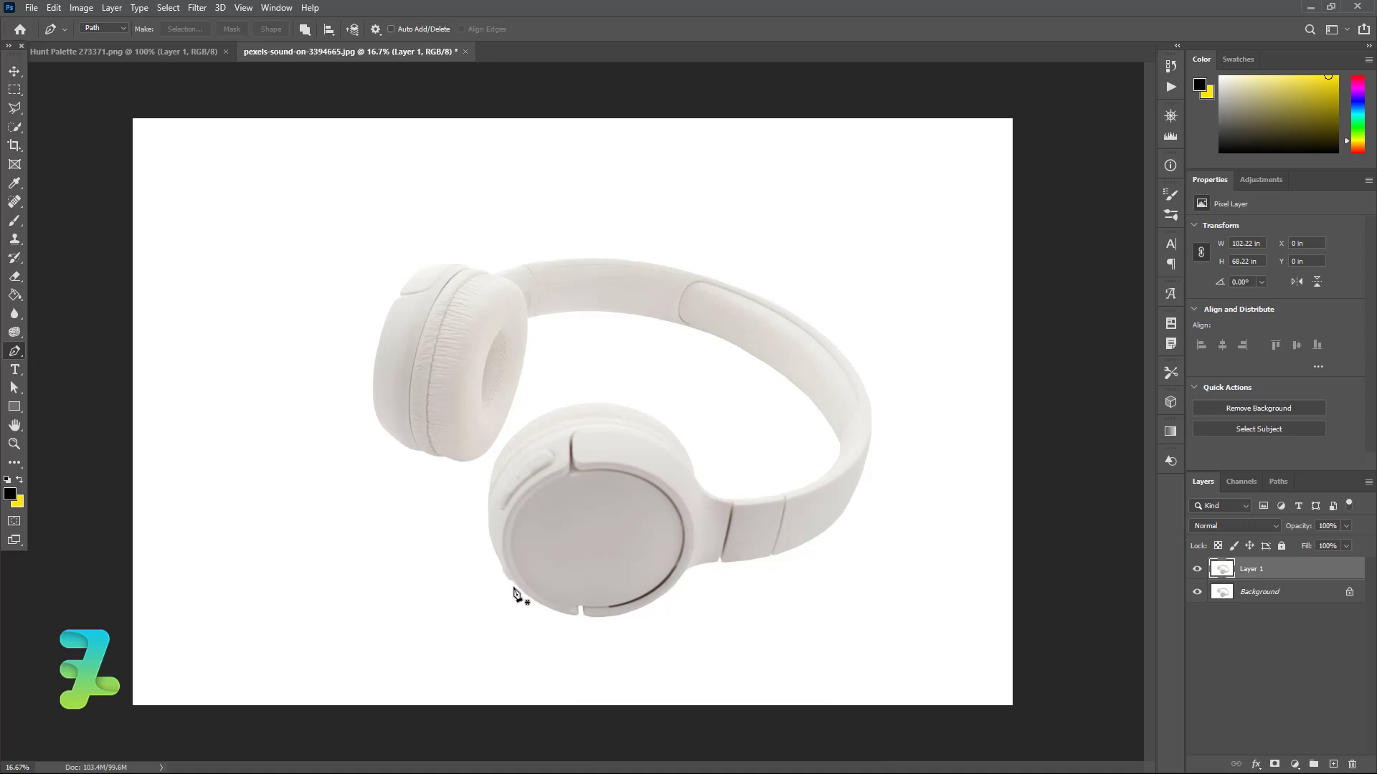
Zoom in on the headphones and place the first anchor on the headband's inner edge.
key("ctrl+equal")
key("ctrl+equal")
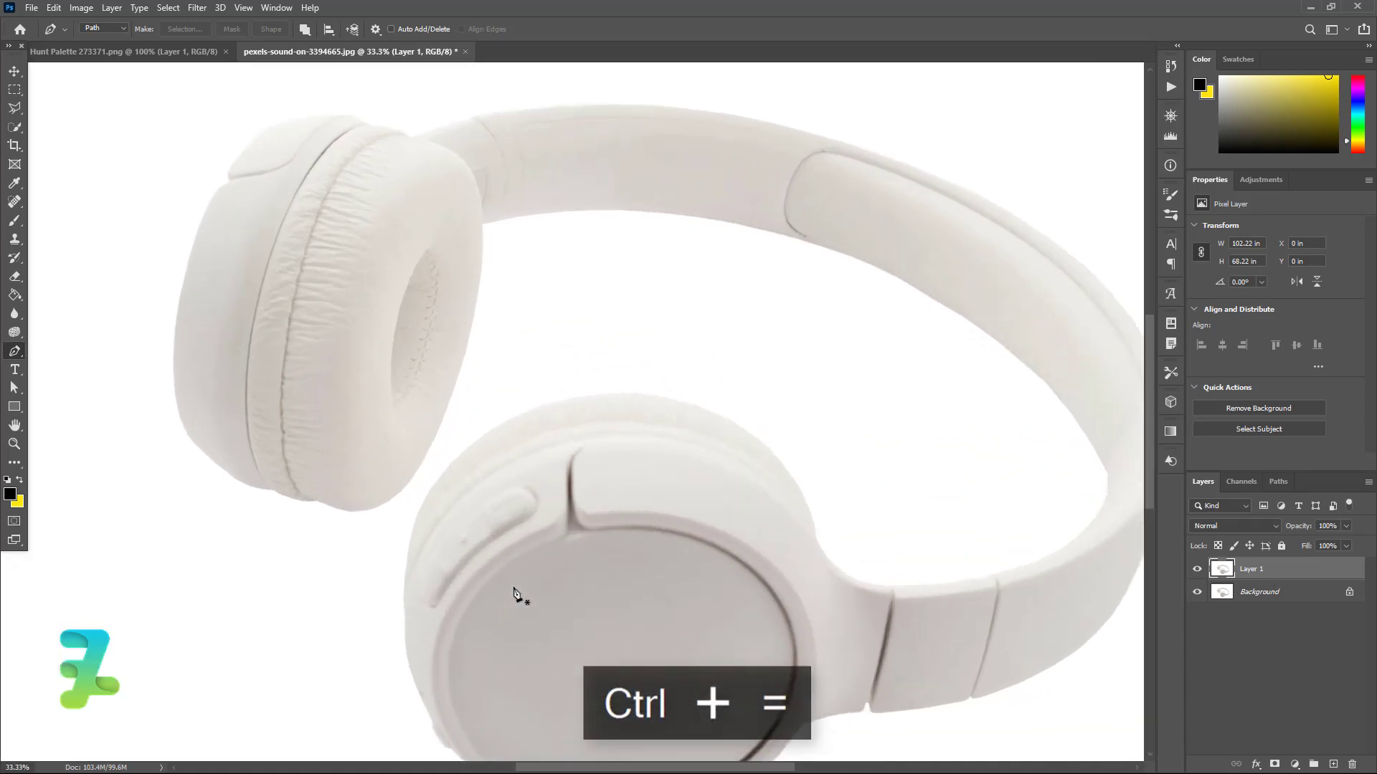
scroll(505, 416, "up", 2)
key("ctrl+equal")
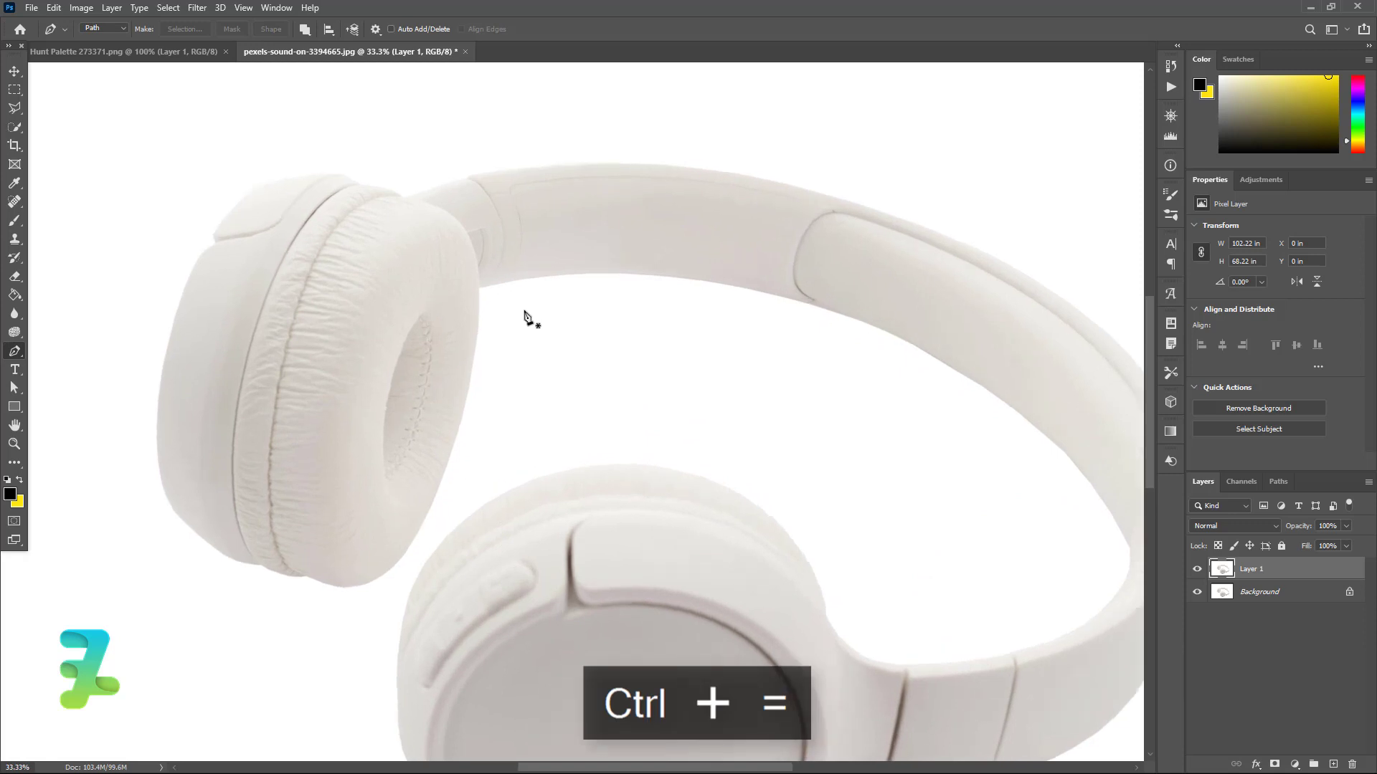
scroll(767, 308, "up", 1)
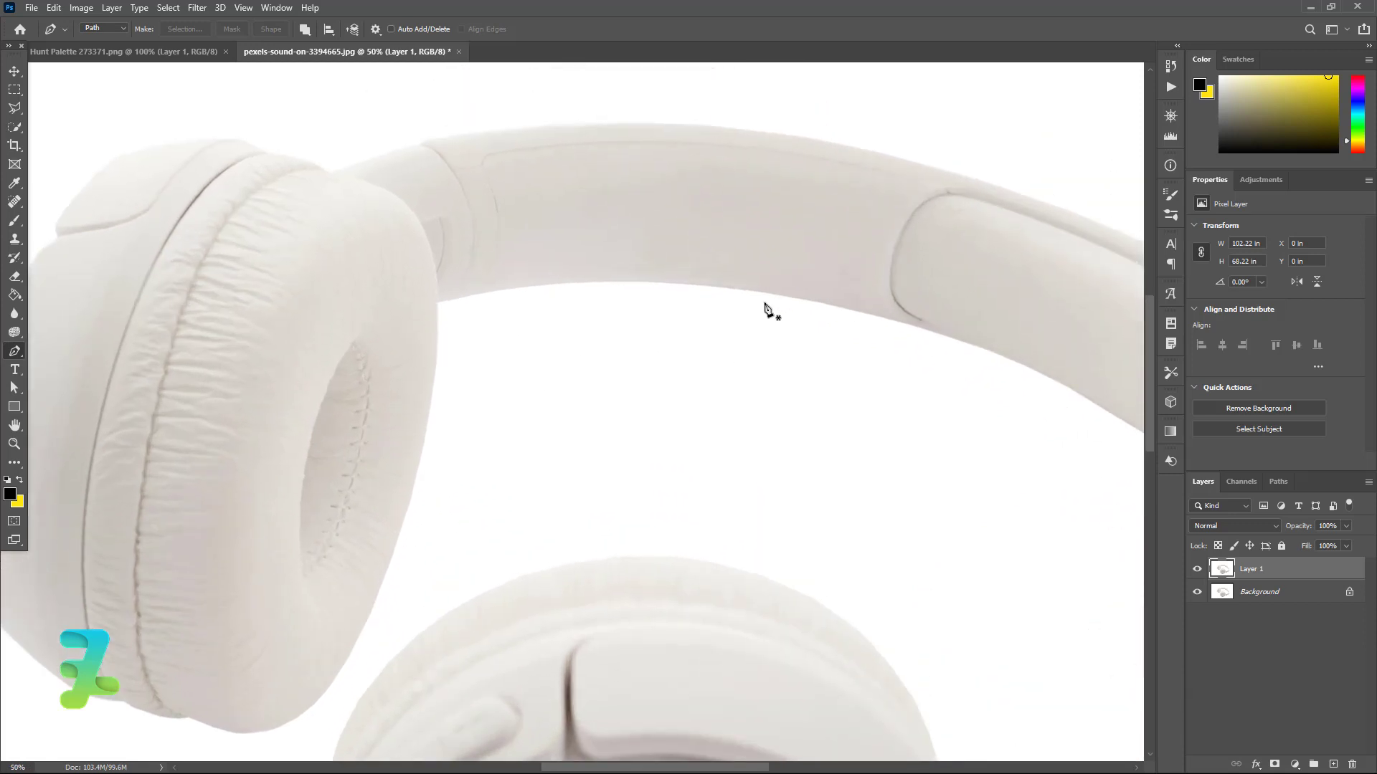
left_click(638, 280)
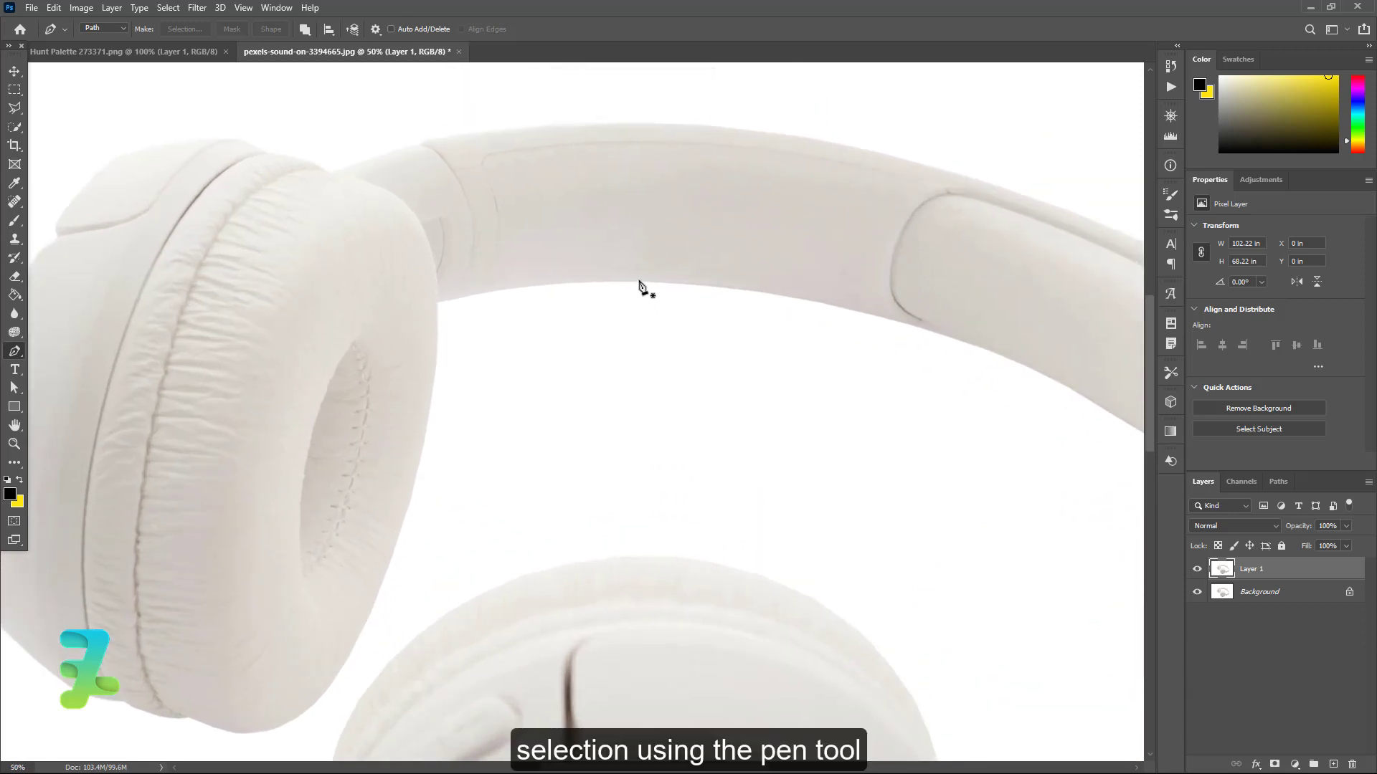
Trace curved anchors along the headband's inner edge, undoing two misplaced anchors.
left_click_drag(800, 298, 843, 308)
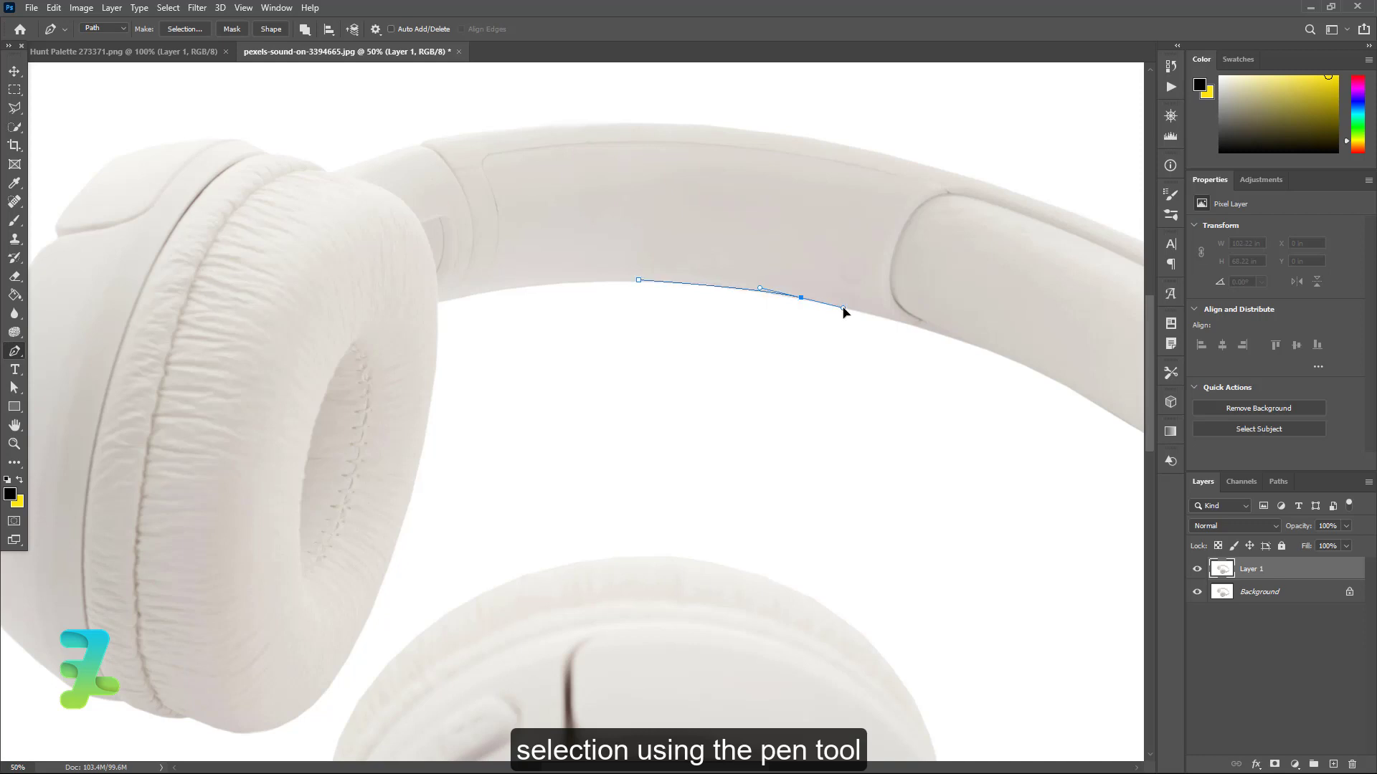
left_click_drag(1003, 356, 1047, 378)
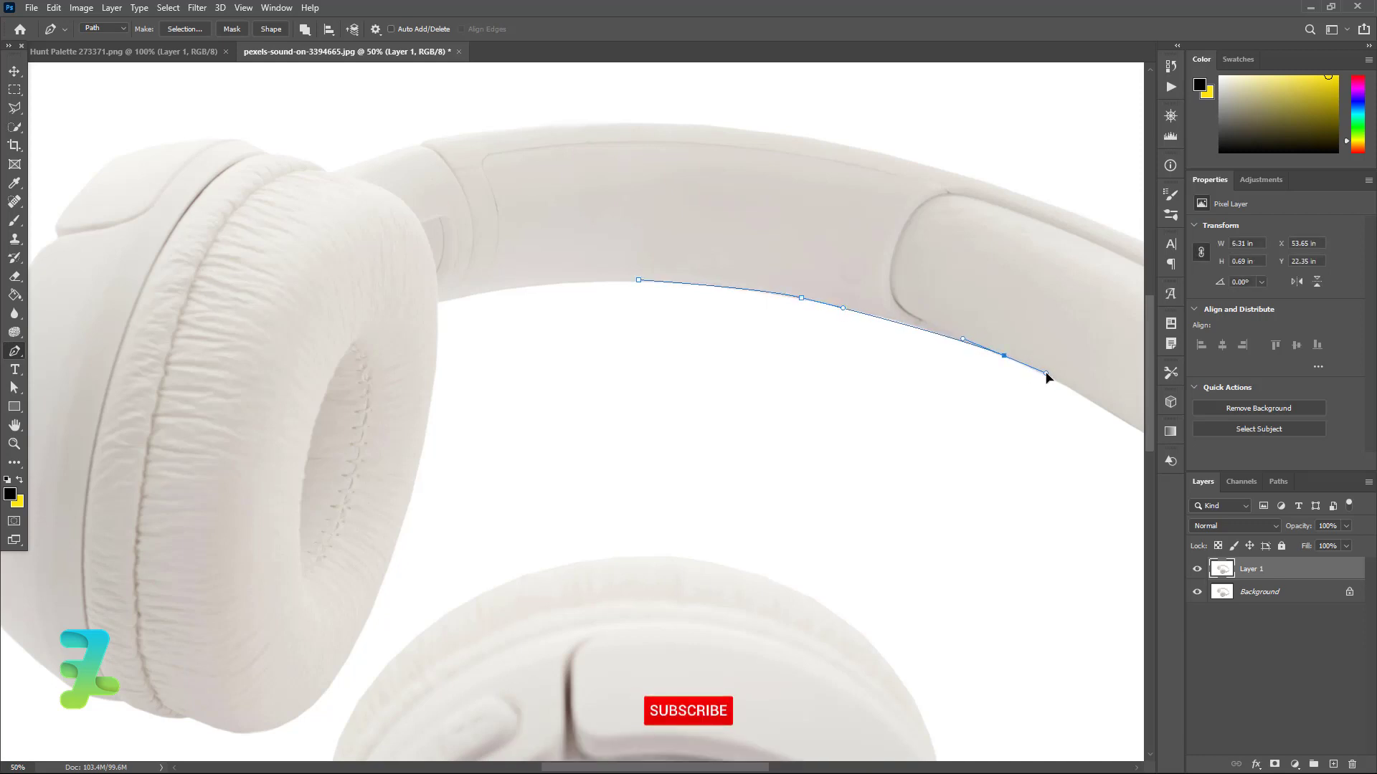
left_click_drag(574, 768, 674, 768)
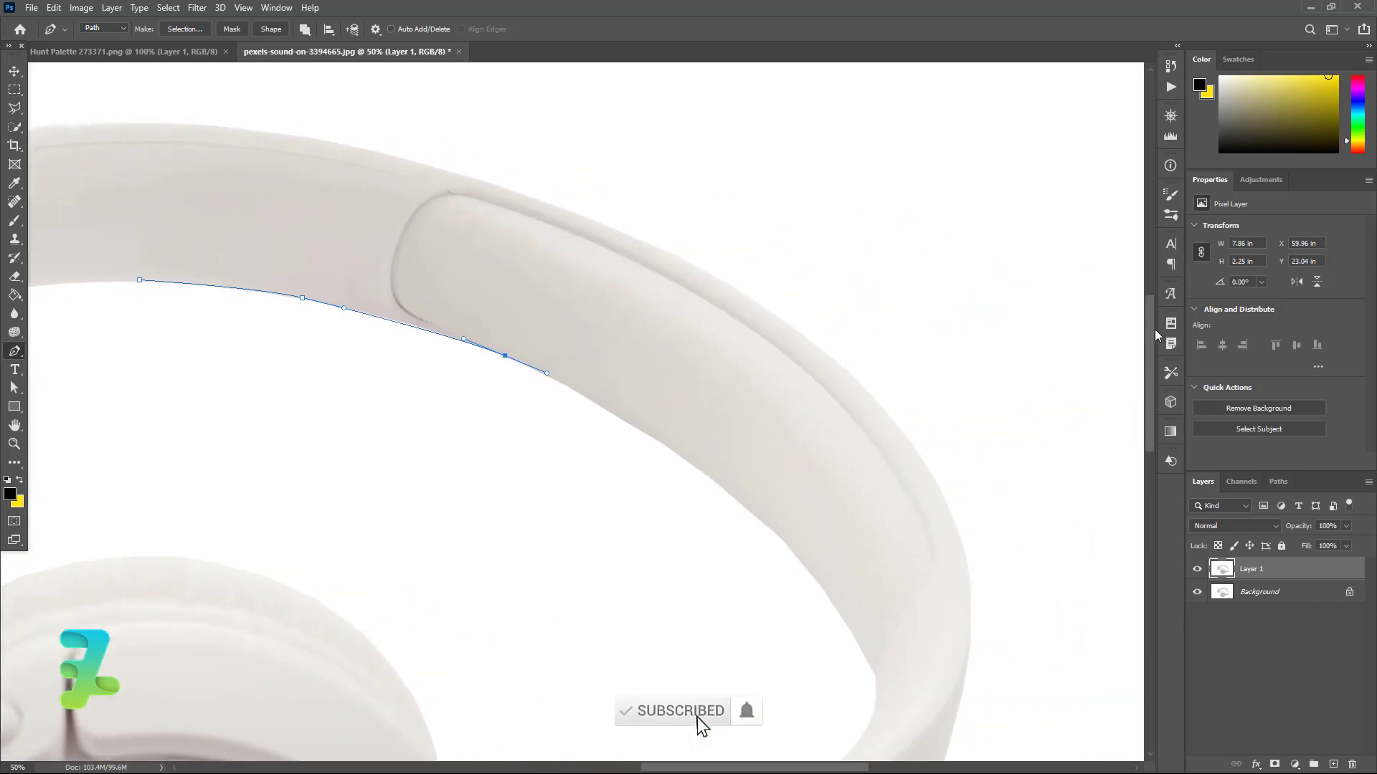
left_click_drag(1150, 317, 1147, 370)
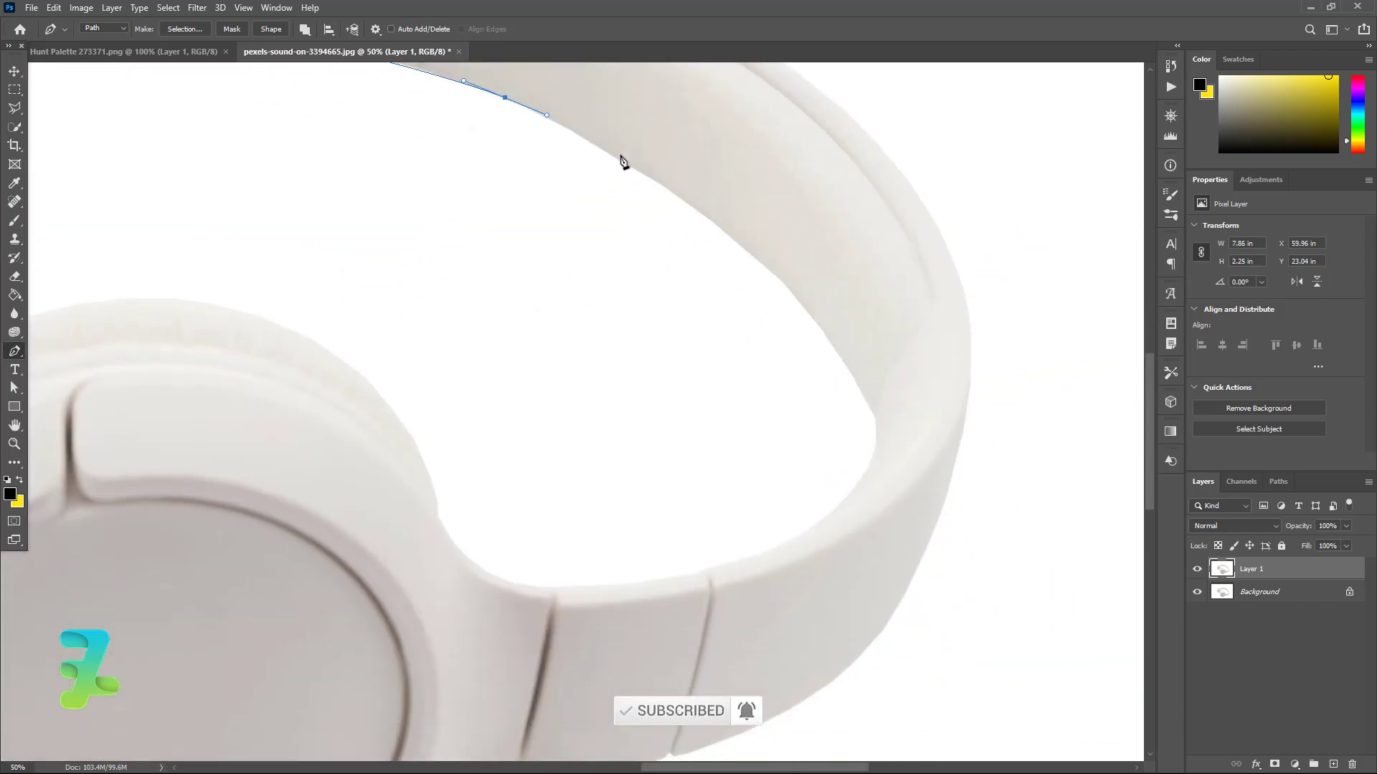
left_click_drag(628, 165, 644, 178)
left_click_drag(780, 278, 811, 324)
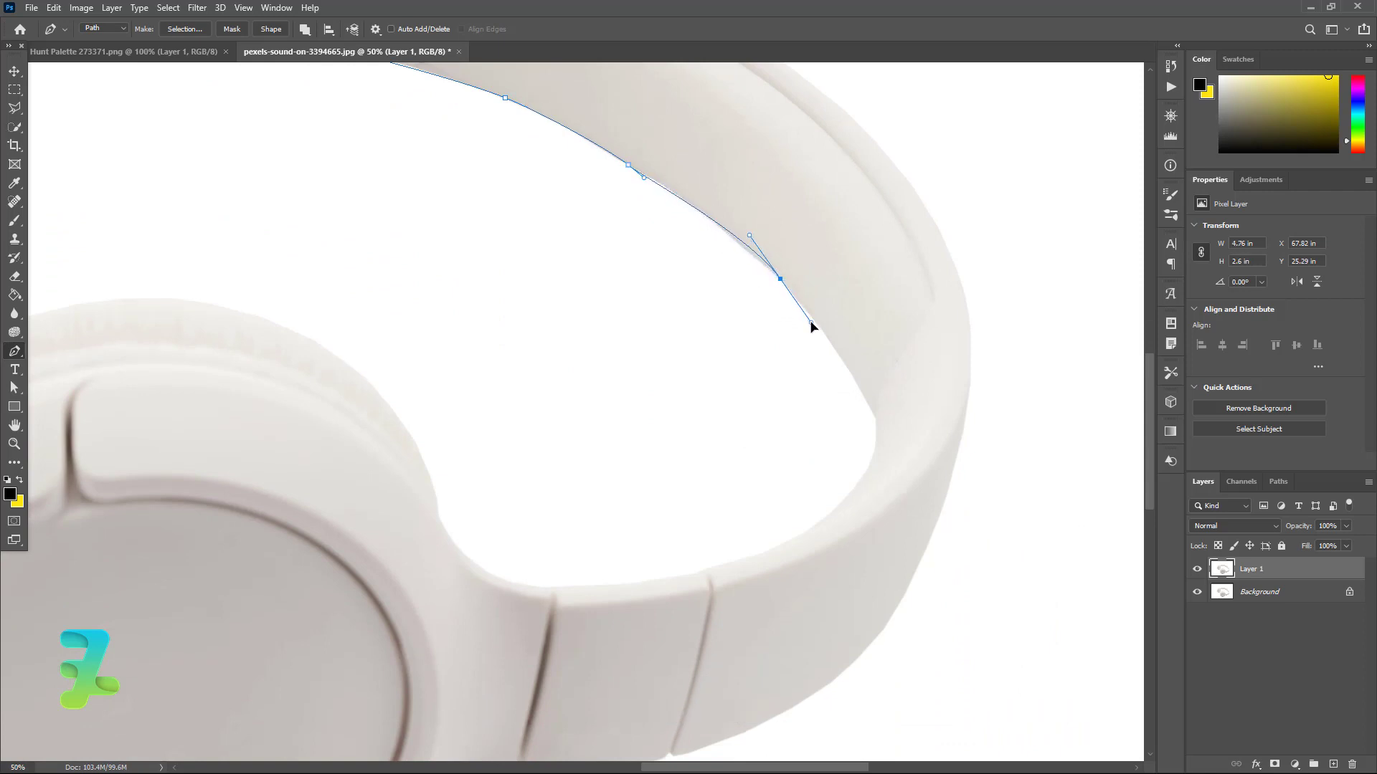
key("ctrl+z")
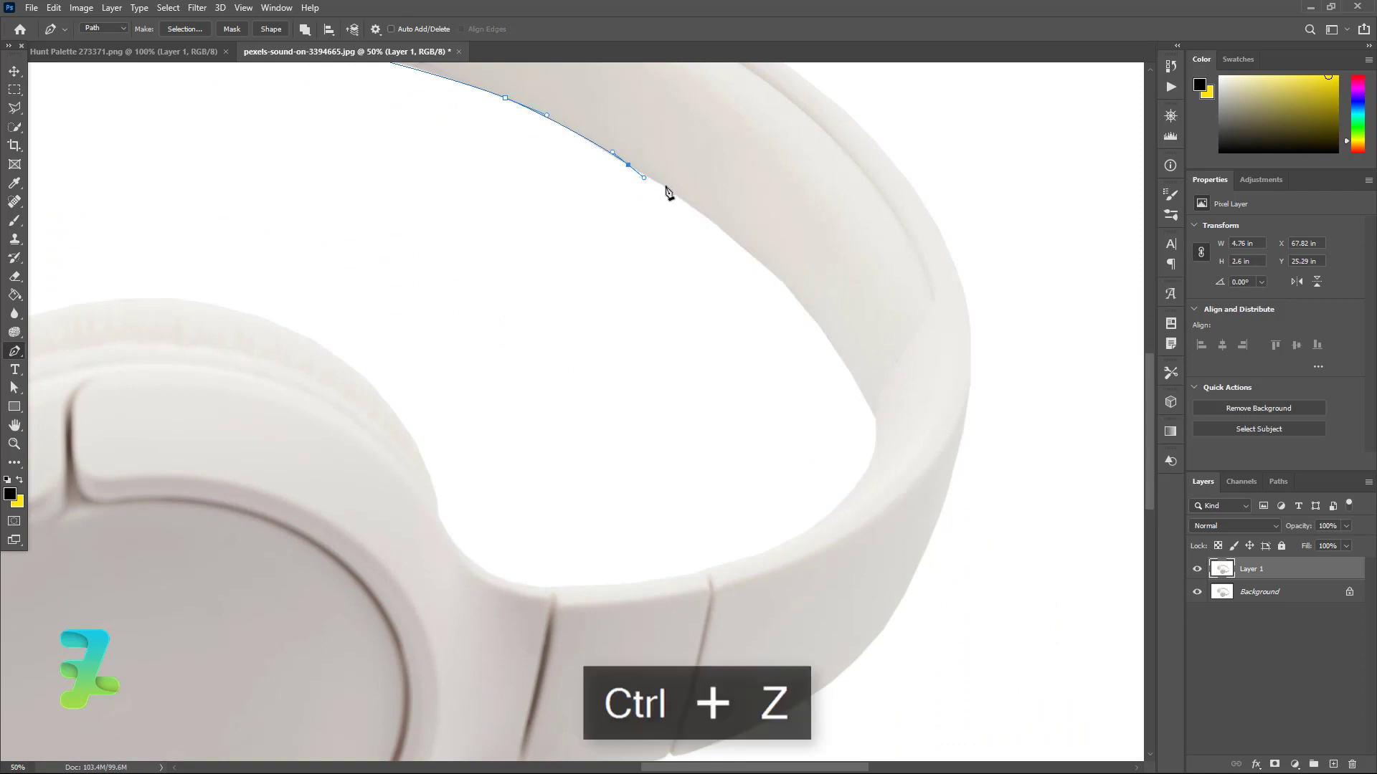
key("ctrl+z")
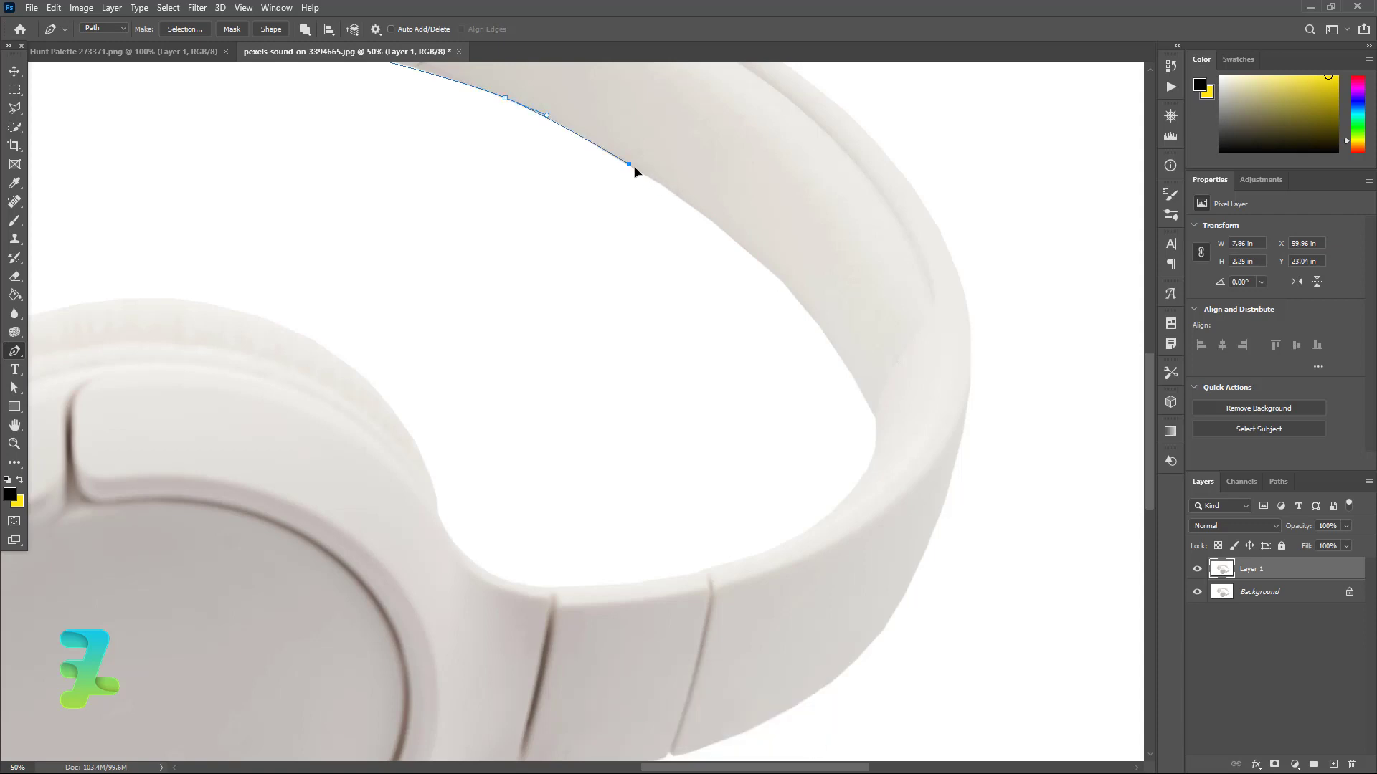
left_click_drag(700, 213, 718, 228)
left_click_drag(875, 420, 836, 492)
left_click_drag(502, 570, 477, 569)
left_click_drag(332, 360, 209, 317)
Continue the outline around the lower earcup's left side, notch and bottom edge.
scroll(209, 317, "left", 10)
left_click_drag(565, 370, 603, 323)
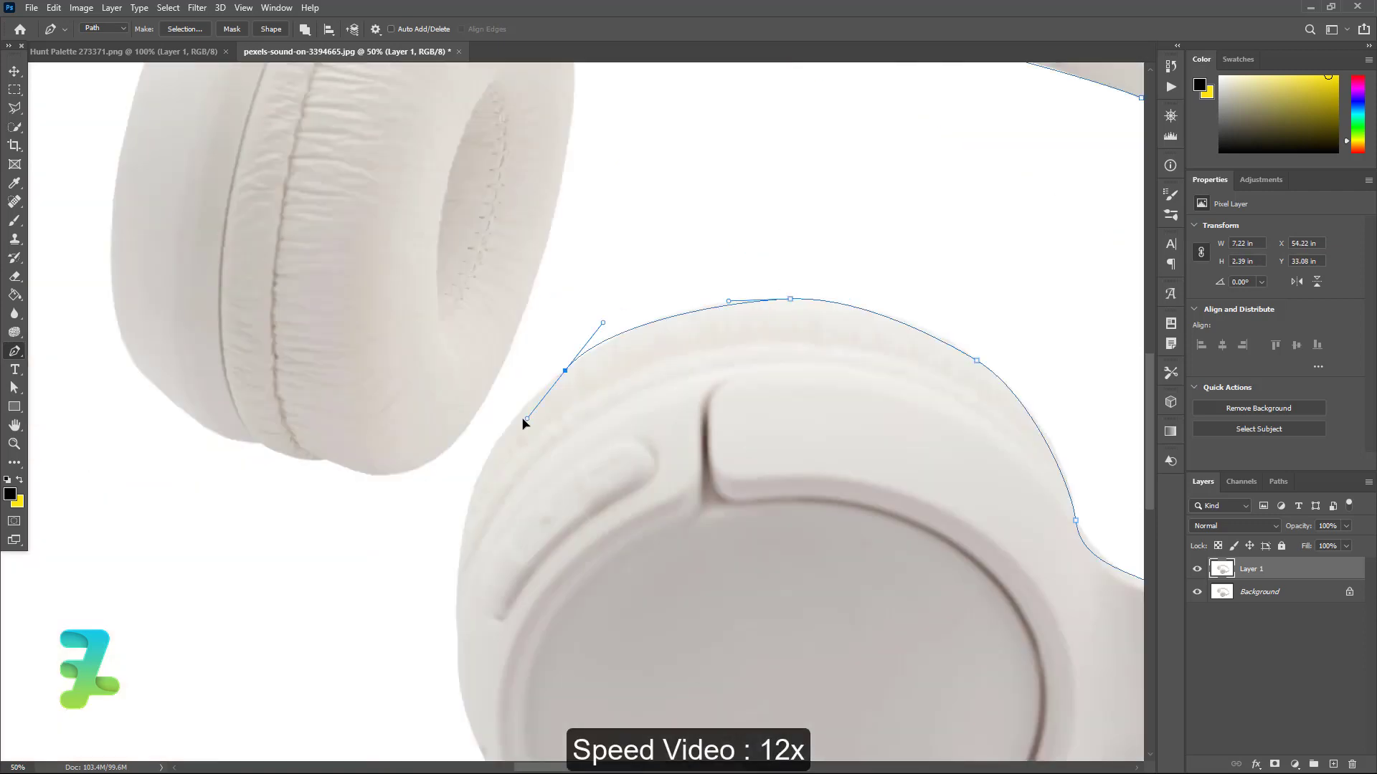
scroll(524, 424, "down", 5)
left_click(468, 369)
left_click(511, 473)
left_click(596, 538)
left_click(727, 553)
left_click_drag(829, 585, 858, 590)
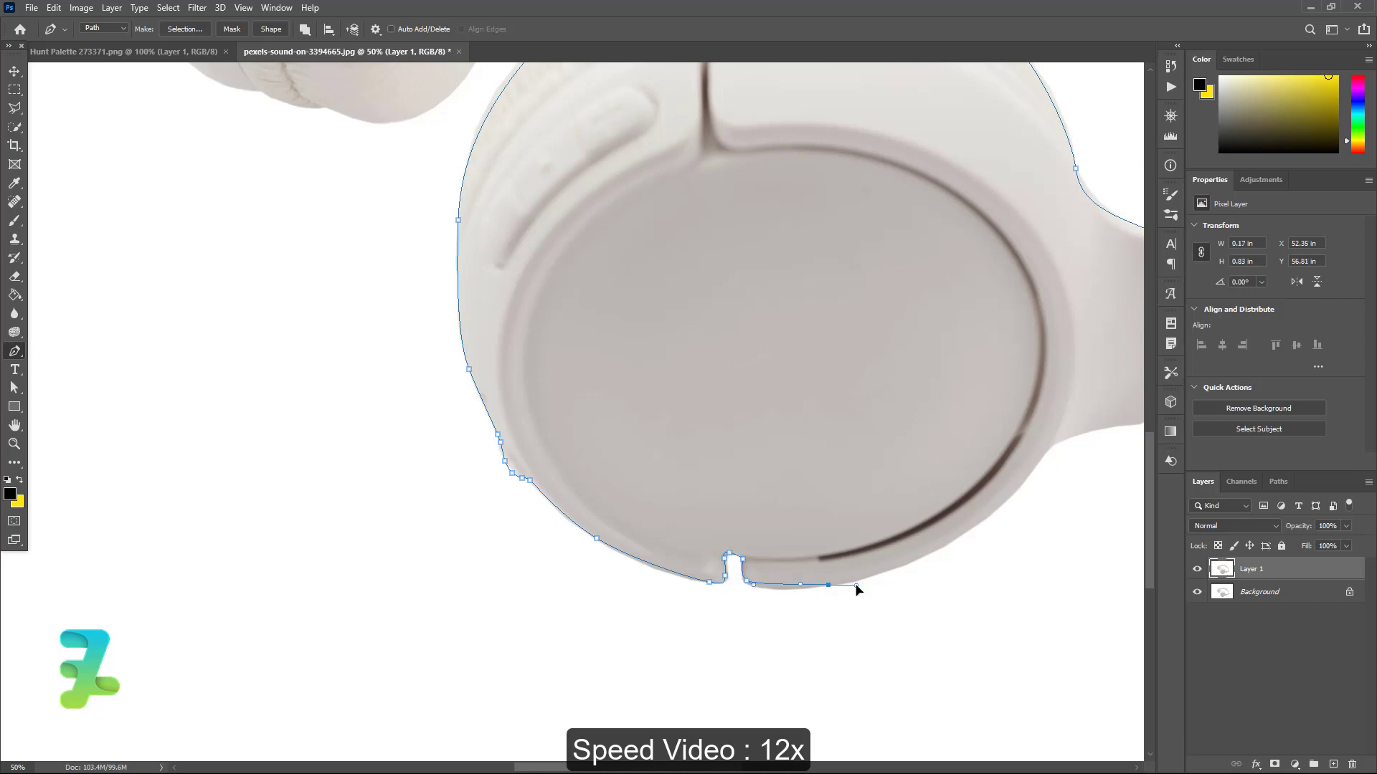
left_click(986, 517)
left_click(1077, 432)
scroll(1077, 433, "right", 10)
Add anchors along the headband's underside and up its outer edge.
left_click(476, 406)
left_click(641, 392)
left_click_drag(738, 352, 767, 338)
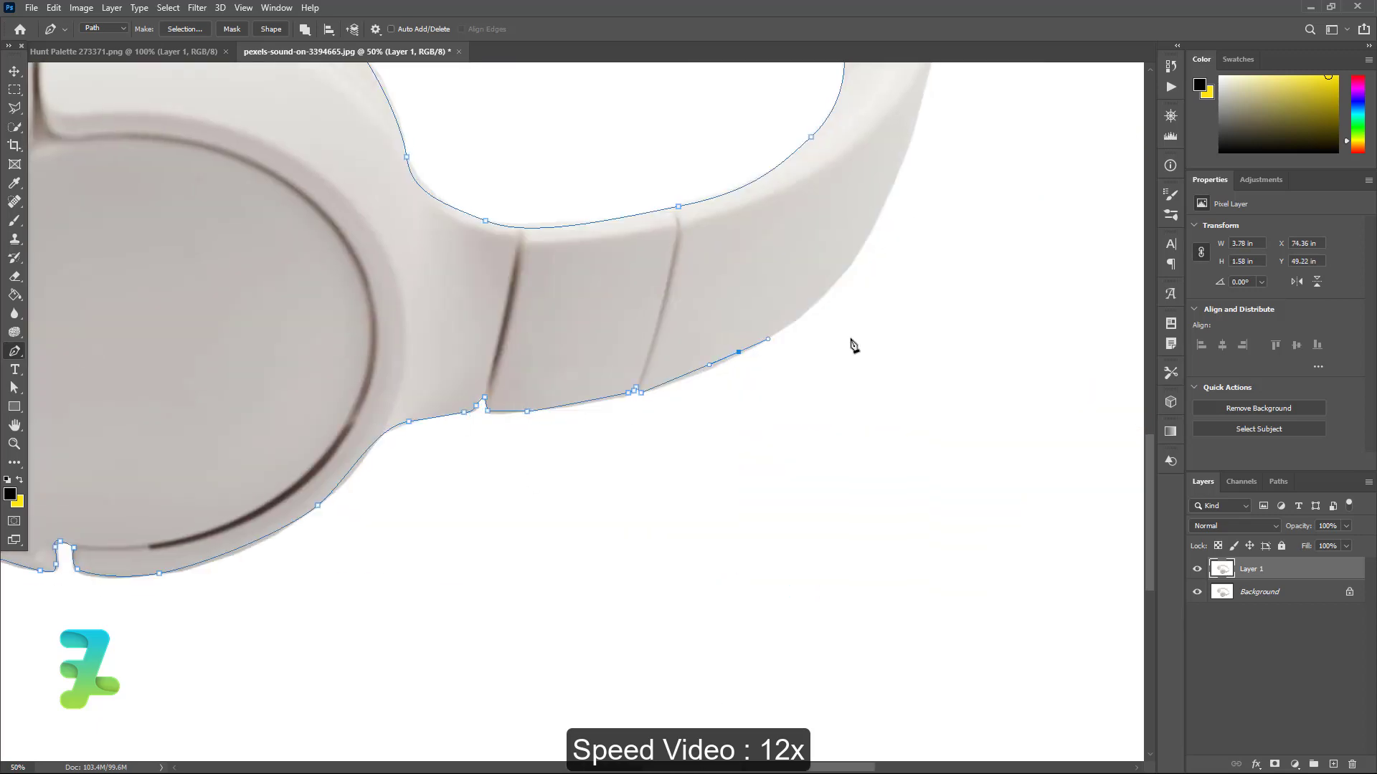
scroll(853, 347, "up", 3)
scroll(937, 256, "up", 3)
left_click(882, 299)
scroll(882, 298, "up", 3)
left_click(823, 504)
left_click(696, 414)
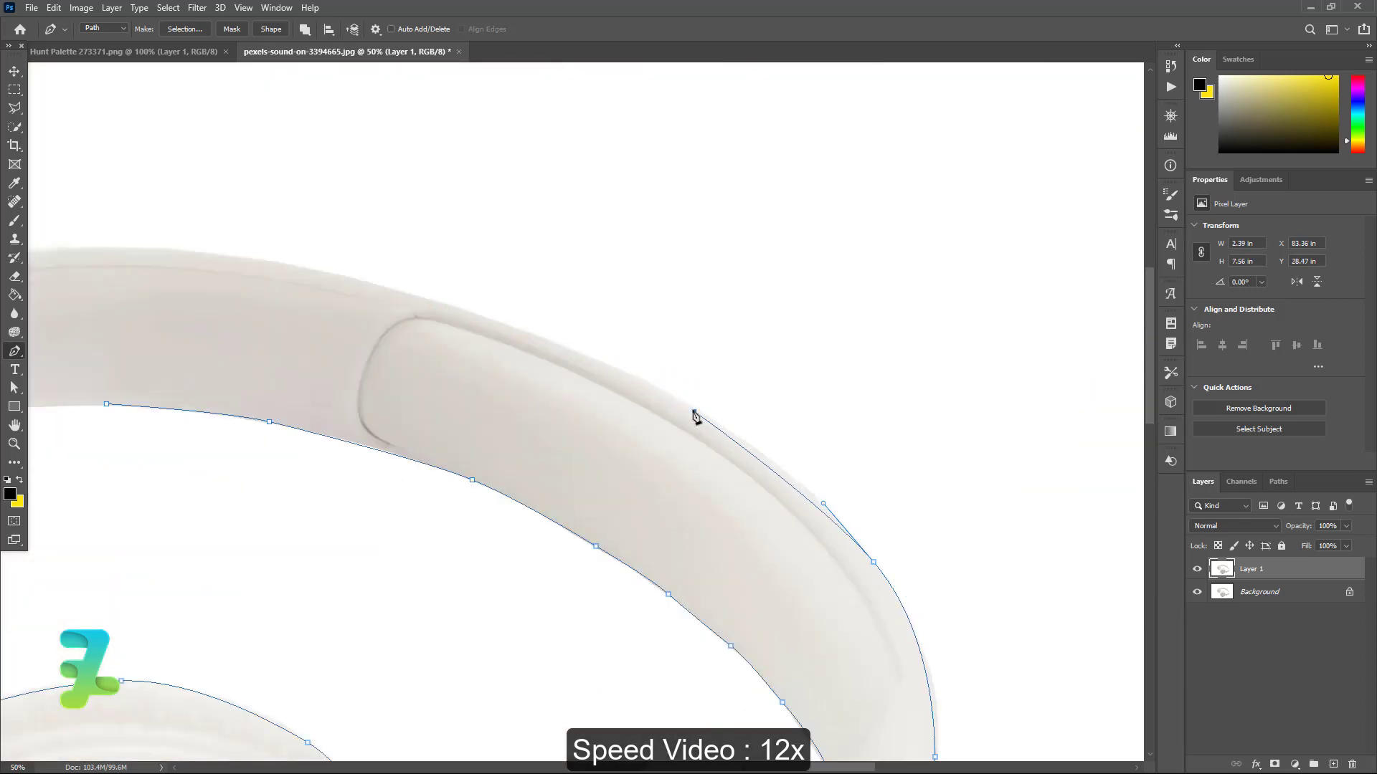
Trace the headband top and around the upper earcup back toward the inner headband.
left_click(114, 252)
scroll(114, 251, "up", 2)
left_click(492, 298)
scroll(492, 298, "down", 1)
left_click(389, 234)
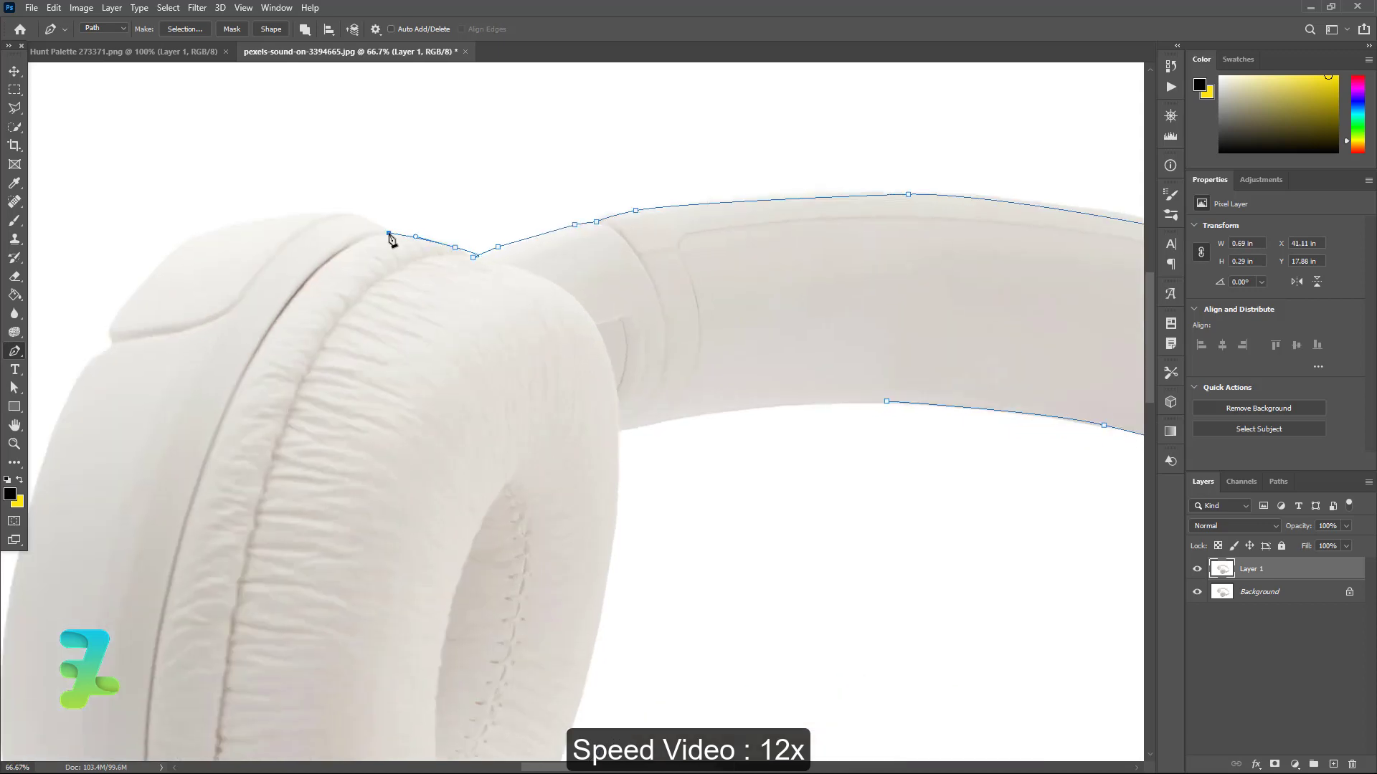
left_click(247, 218)
left_click(113, 326)
scroll(93, 373, "down", 5)
left_click(337, 401)
scroll(430, 713, "down", 3)
left_click_drag(547, 539, 567, 547)
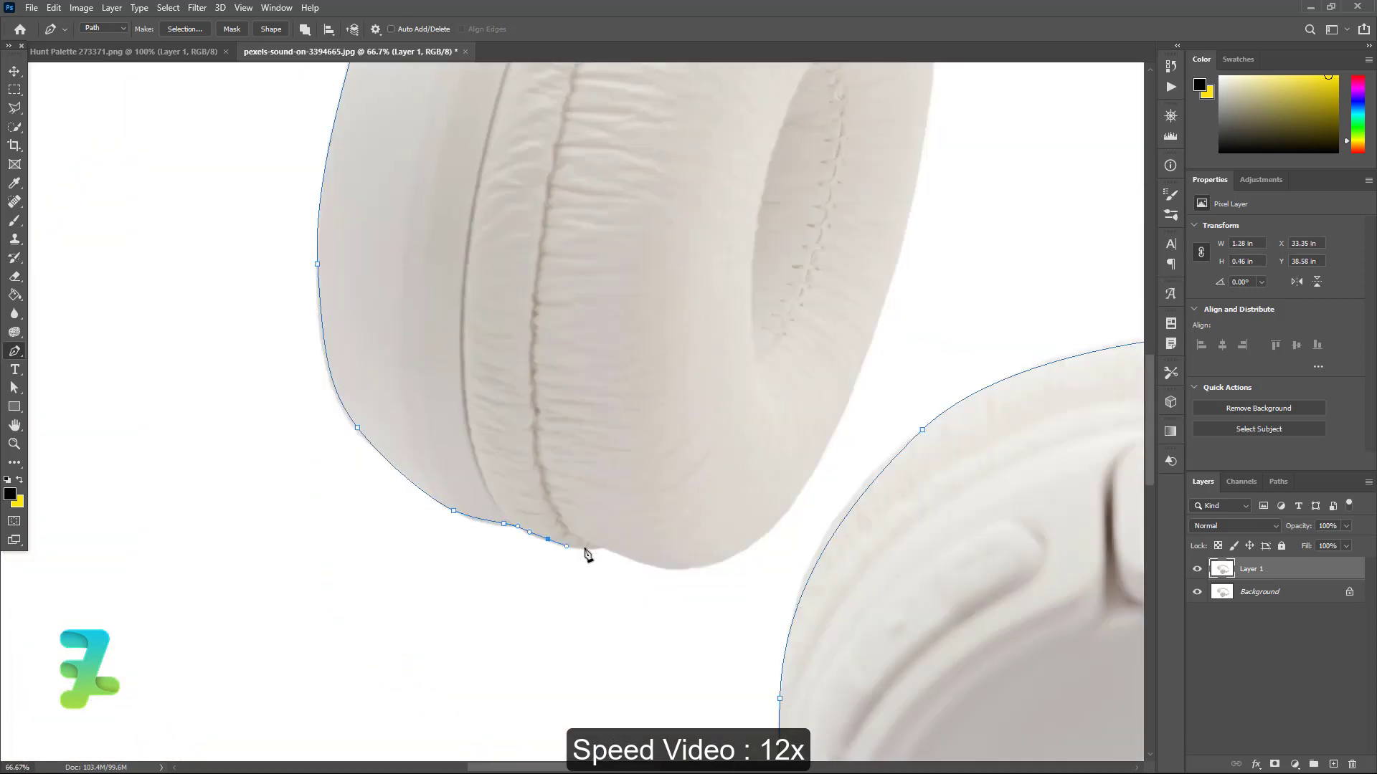
left_click(688, 570)
left_click(913, 185)
Close the path at the starting anchor and zoom out to view the whole outline.
scroll(936, 206, "up", 3)
scroll(346, 240, "right", 10)
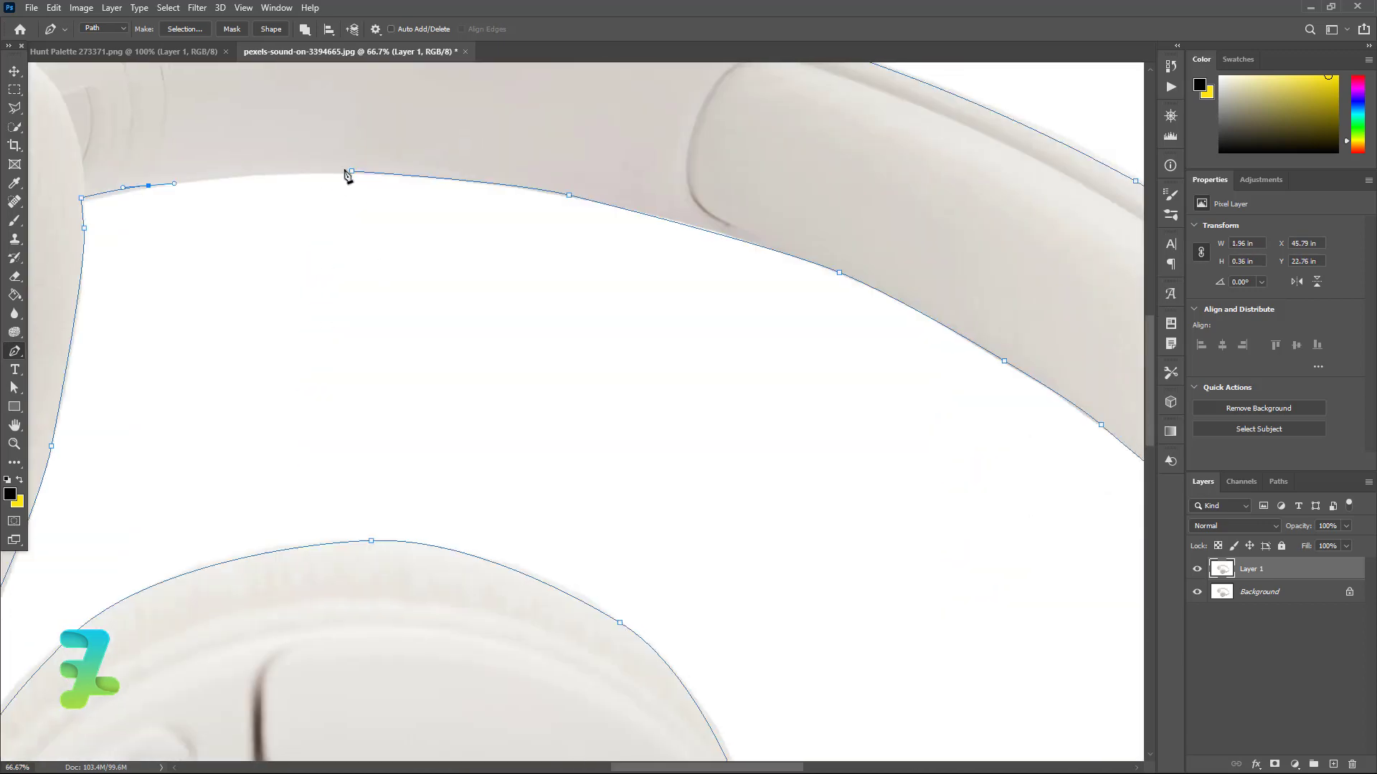
left_click_drag(352, 173, 384, 178)
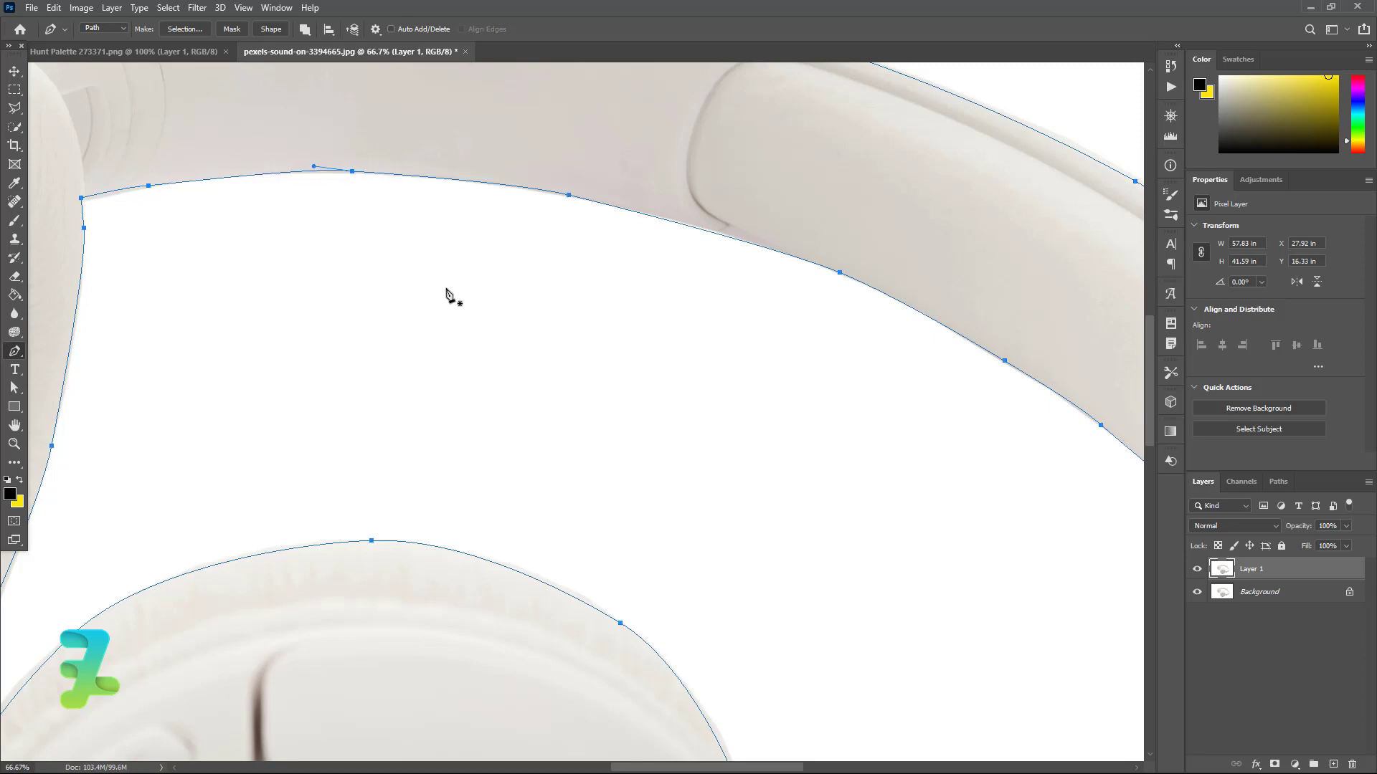
key("ctrl+minus")
key("ctrl+minus")
key("ctrl+minus")
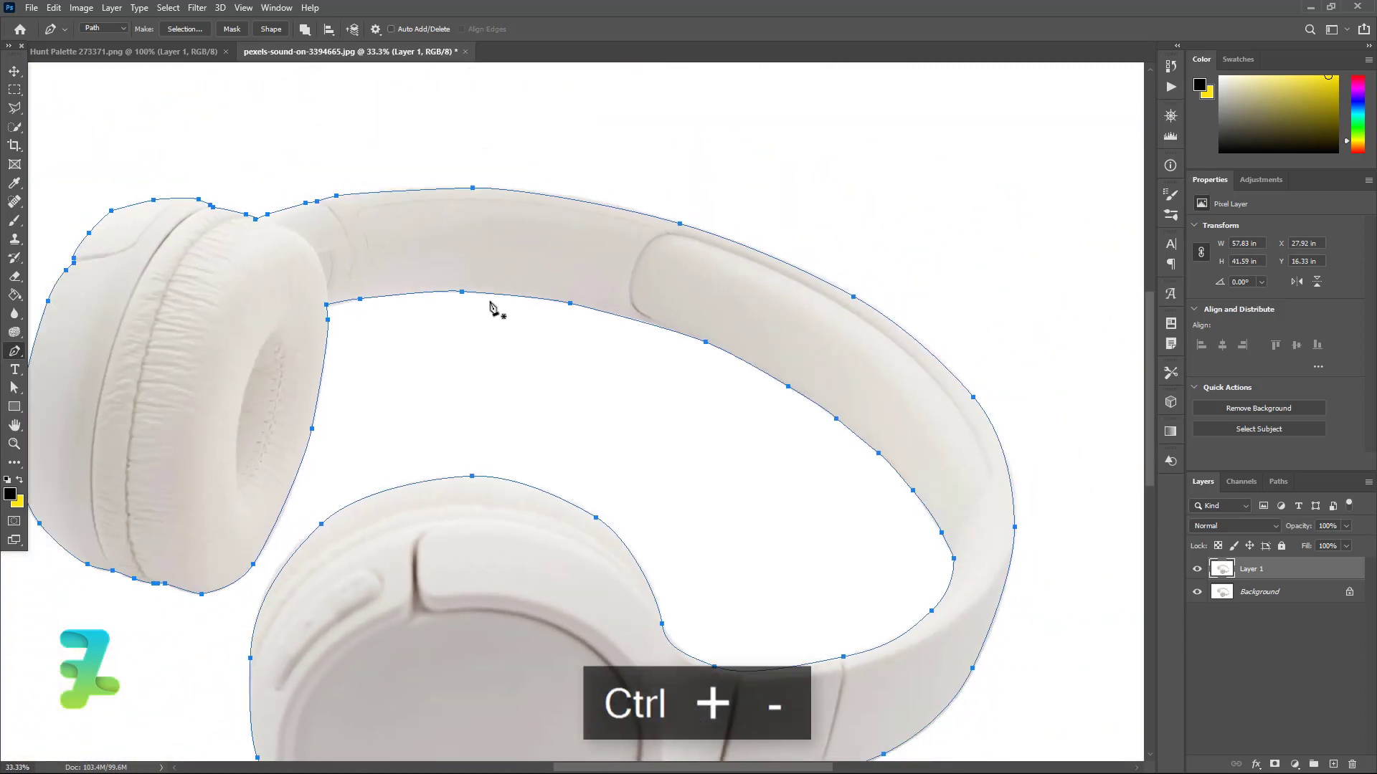
key("ctrl+minus")
key("ctrl+minus")
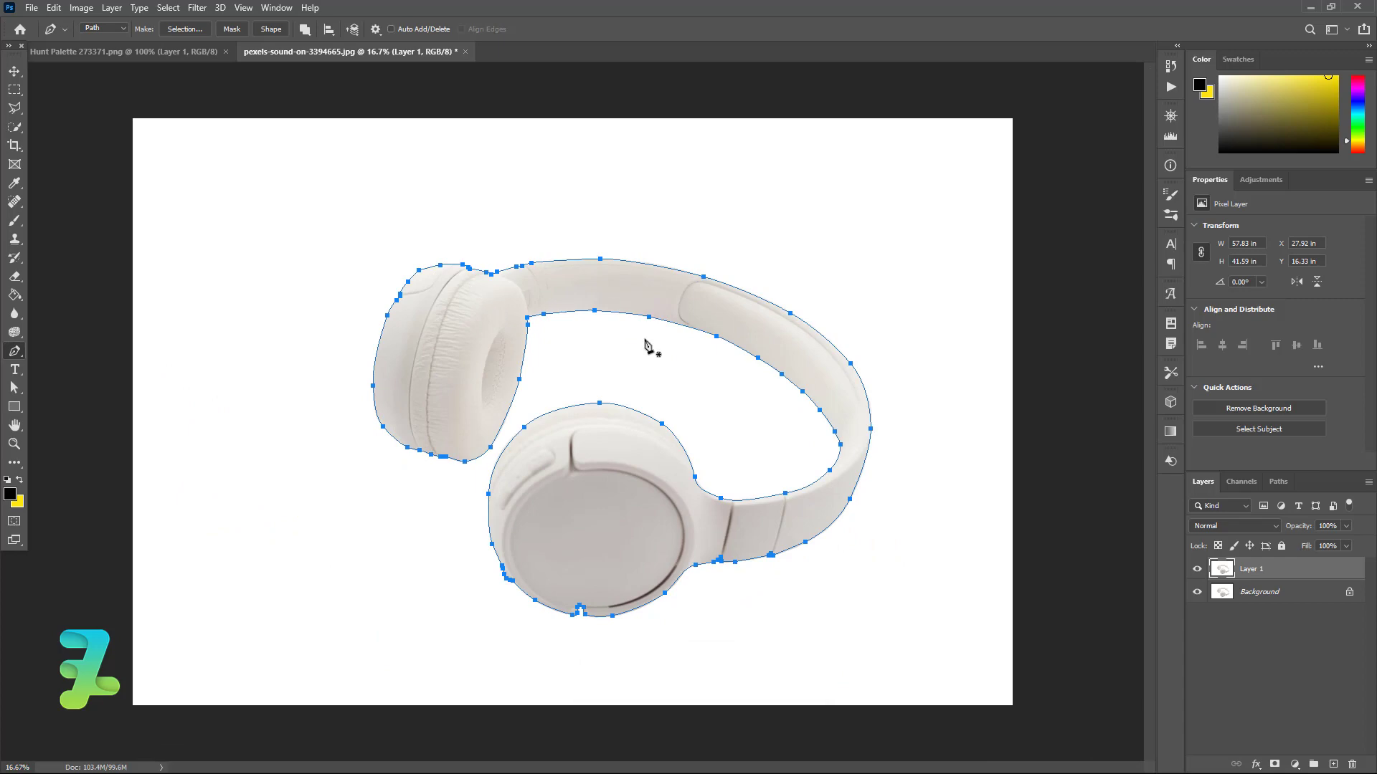
Turn the headphone path into an anti-aliased selection with 0 px feather.
right_click(644, 342)
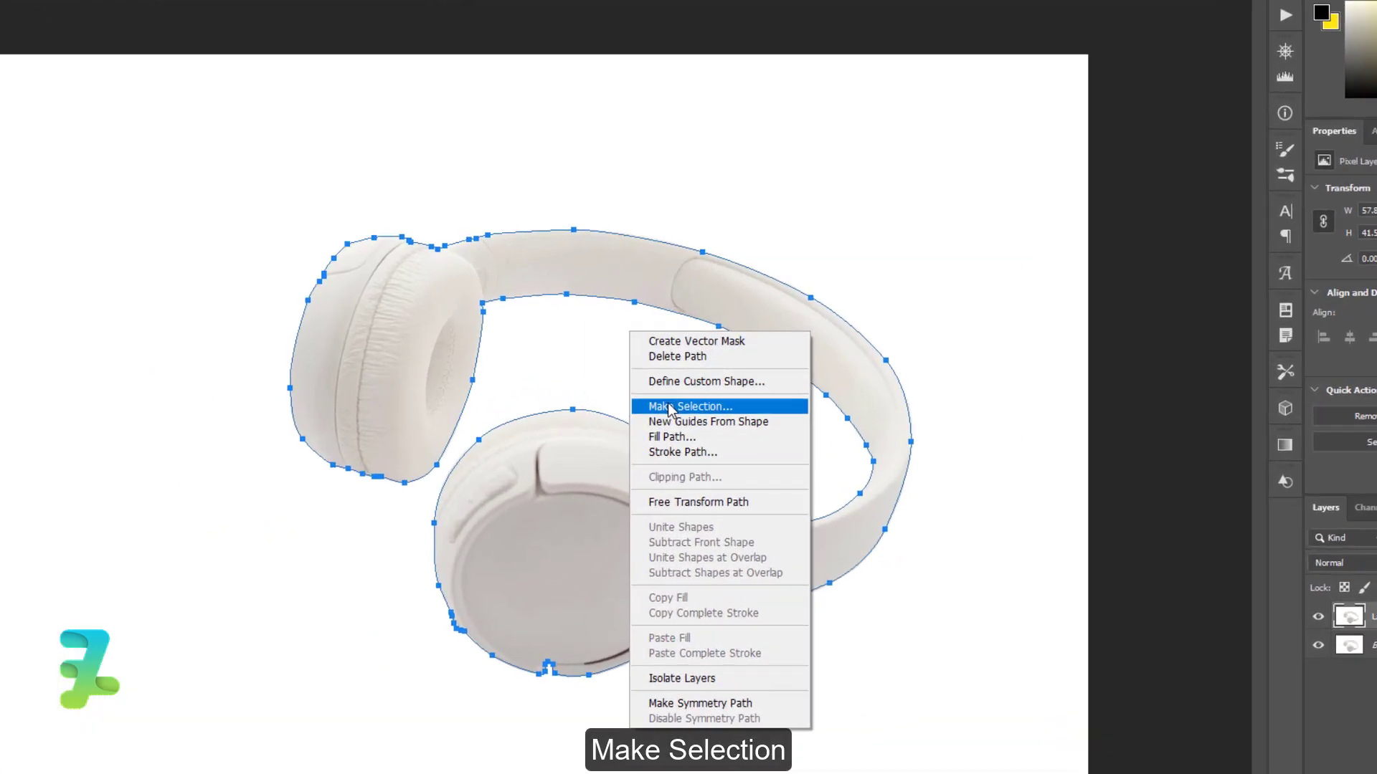
left_click(669, 408)
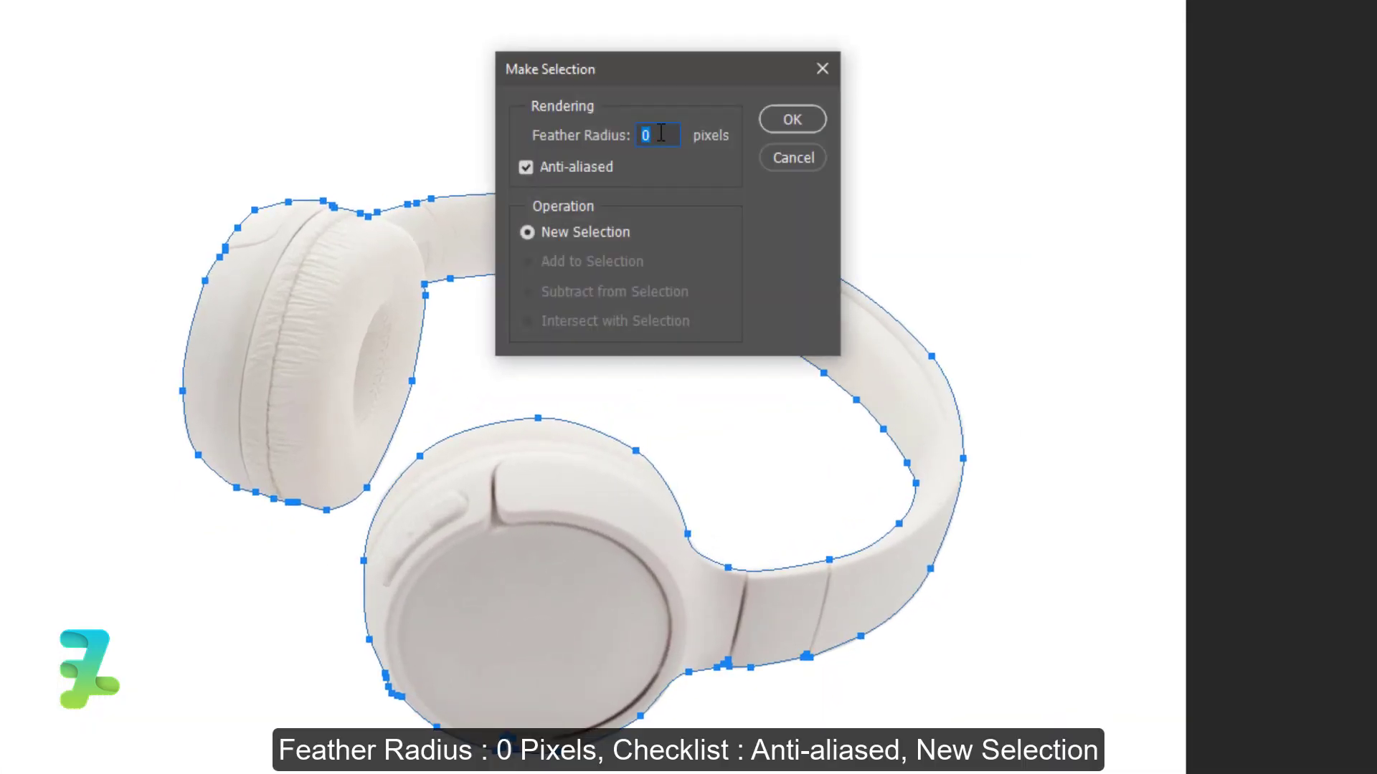
left_click(526, 167)
left_click(656, 136)
left_click(792, 120)
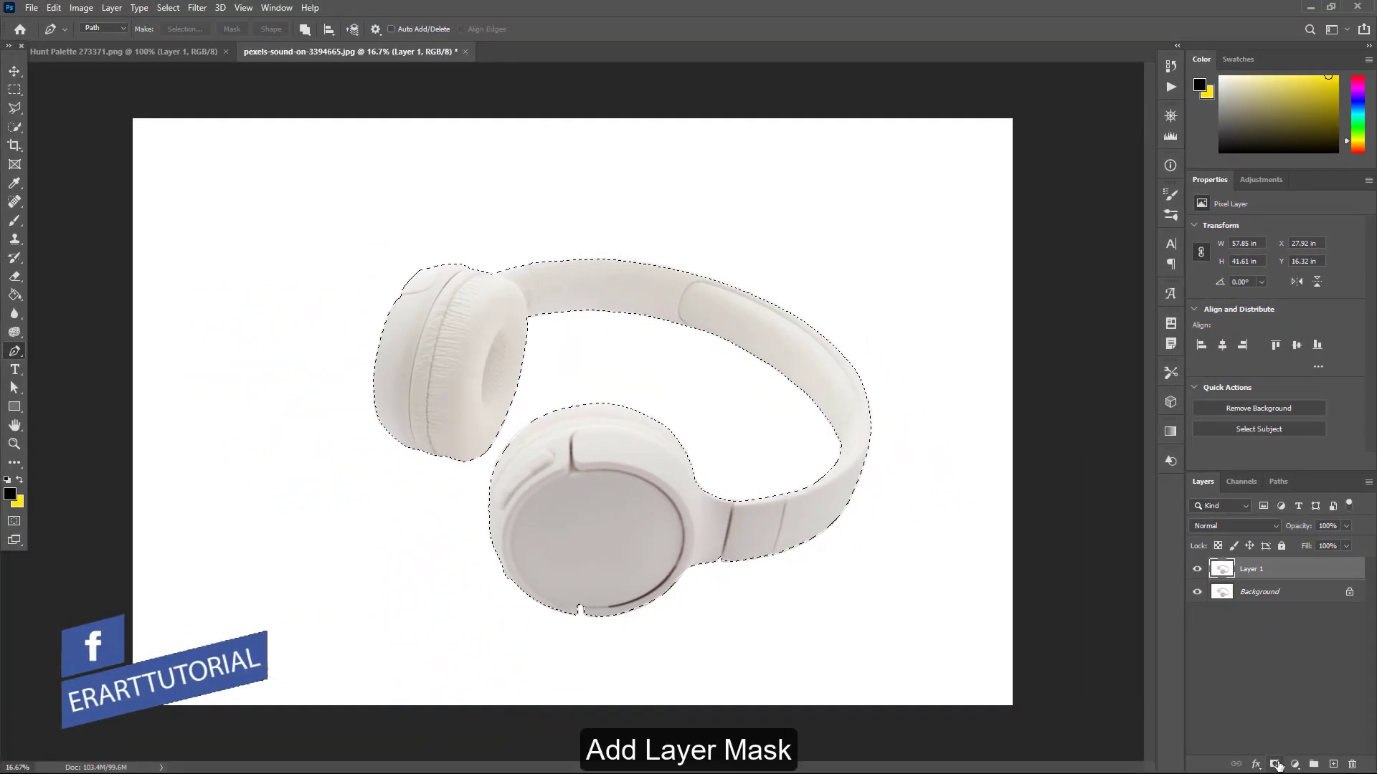
Mask Layer 1 to the headphones, hide the Background, and convert Layer 1 to a Smart Object.
left_click(1274, 764)
left_click(1196, 593)
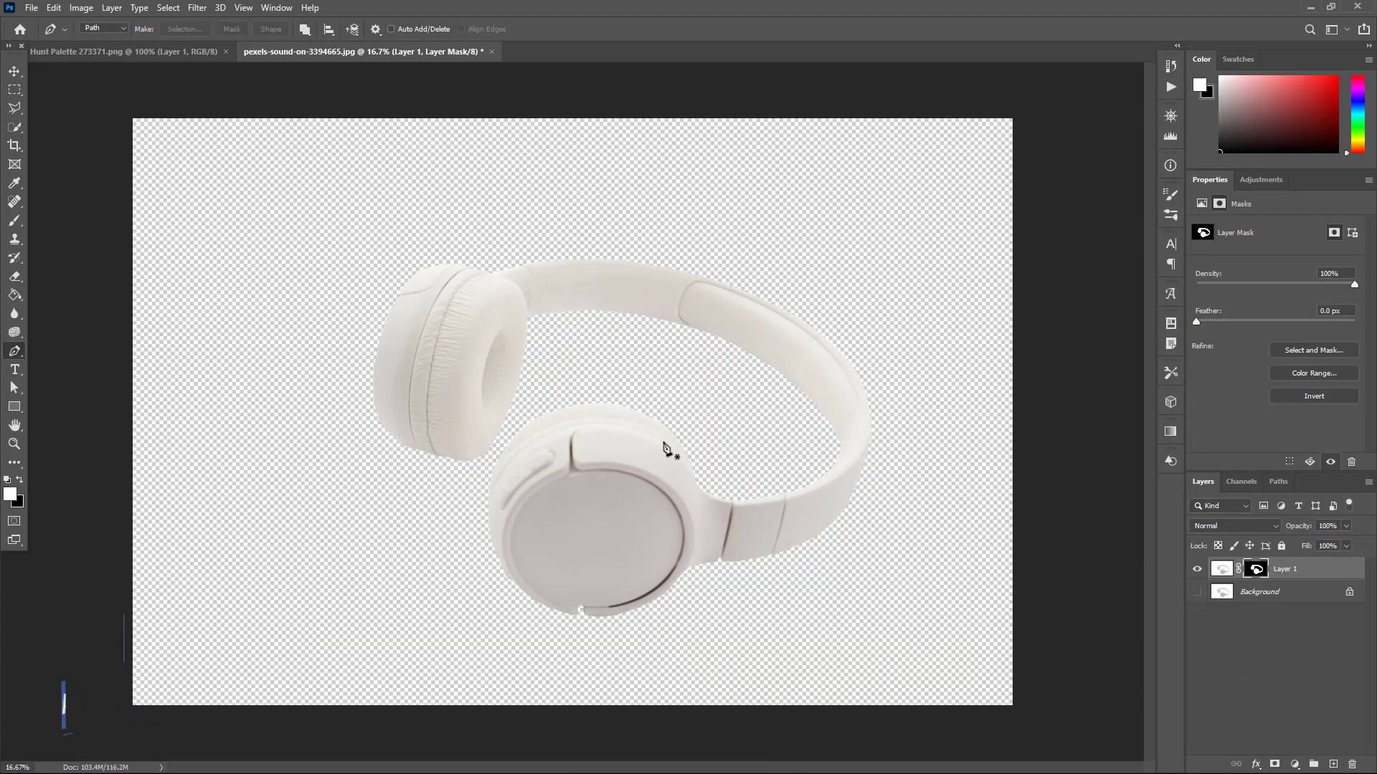
right_click(1320, 571)
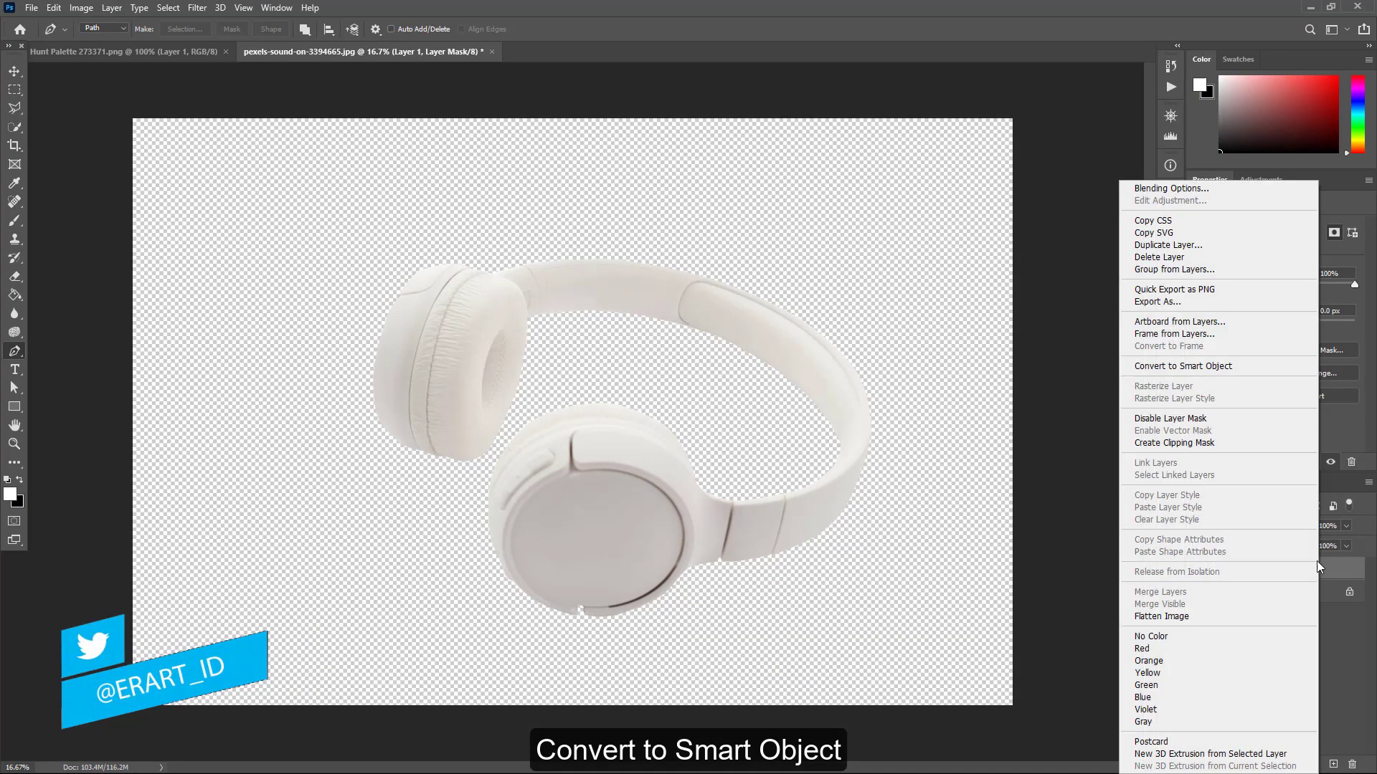
left_click(1203, 366)
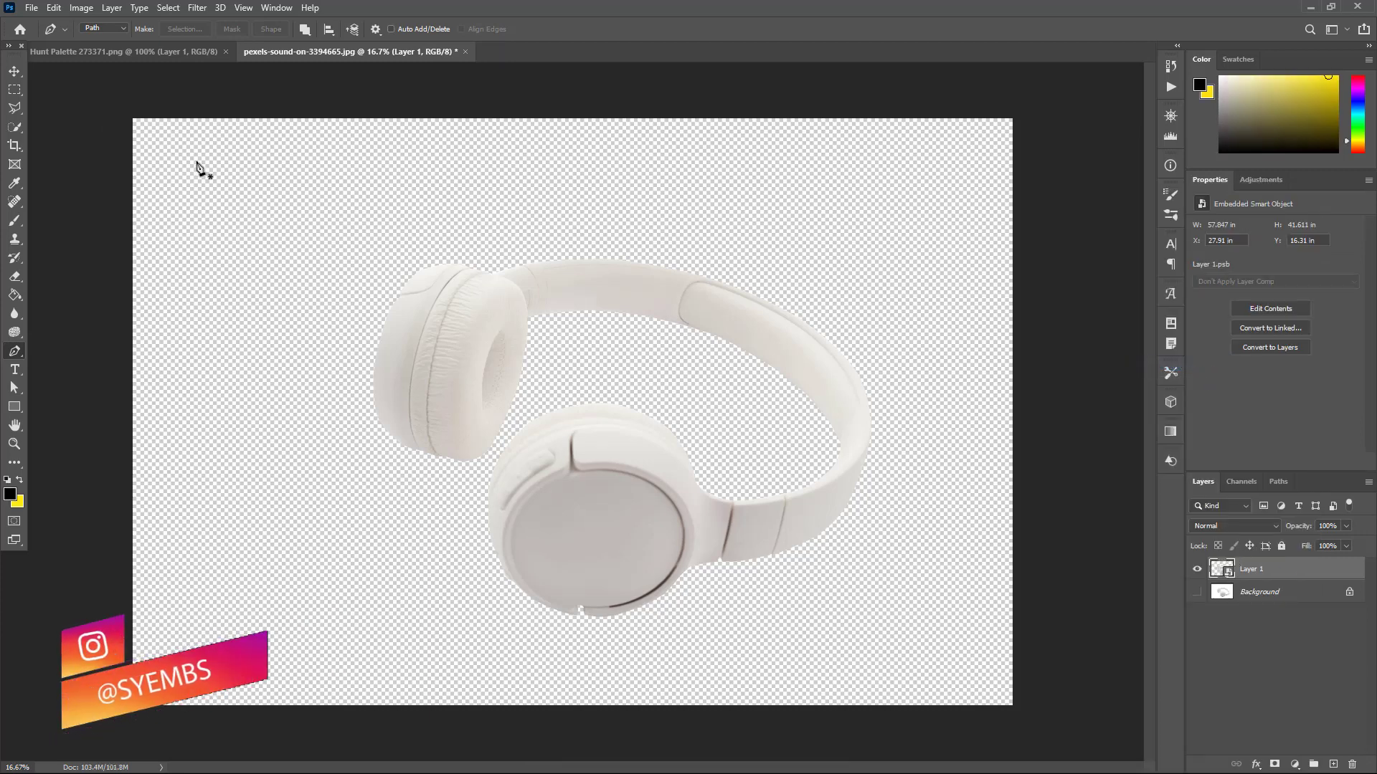
Create Untitled-1 at 3000 × 3000 px, 300 ppi, with White background contents.
left_click(31, 7)
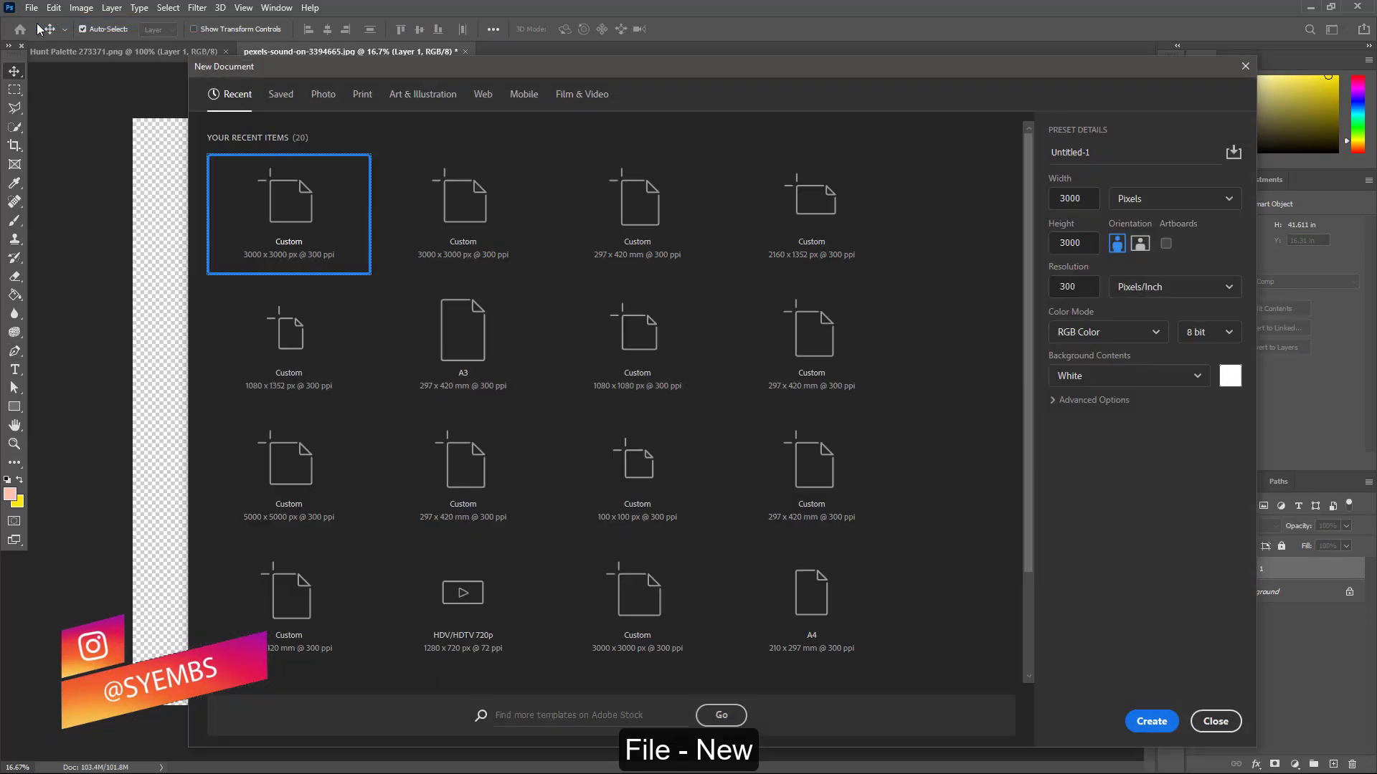
left_click(1120, 209)
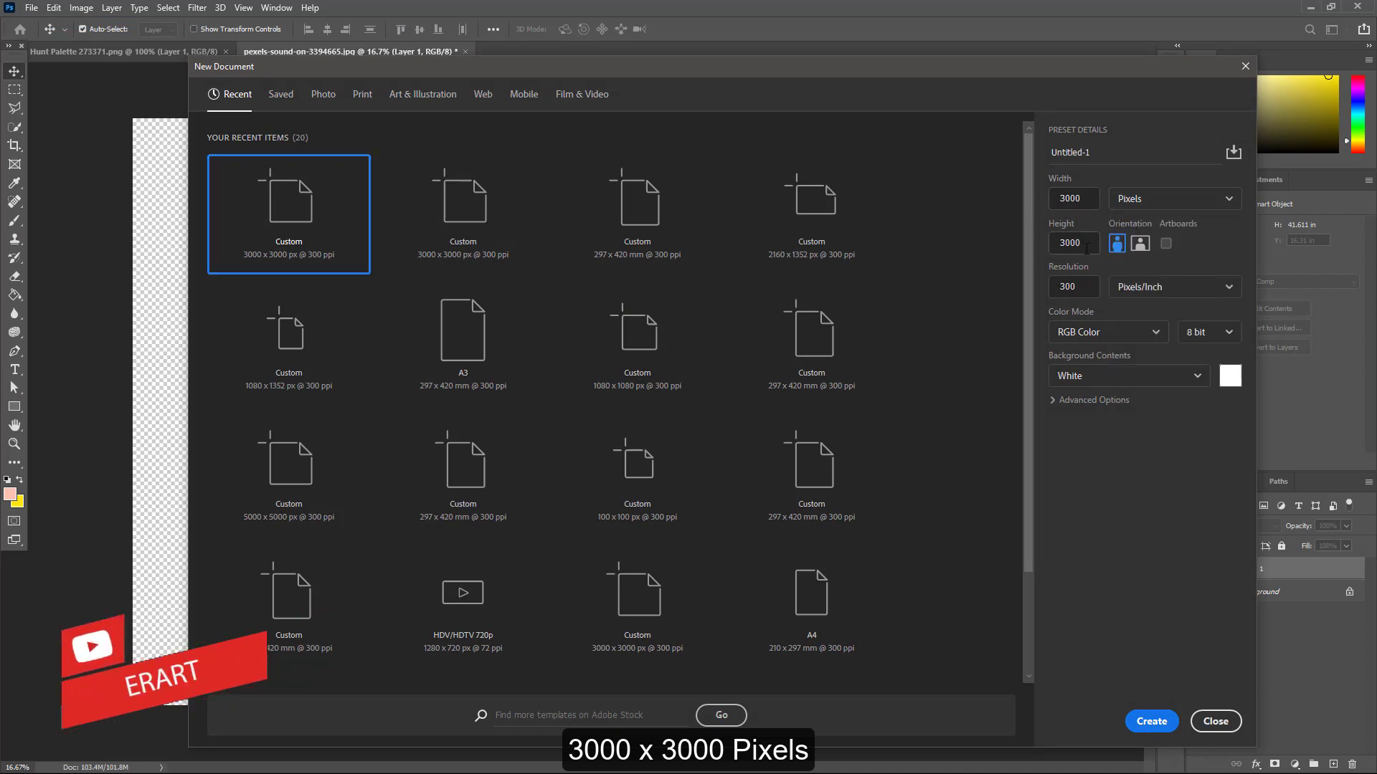
left_click(1097, 376)
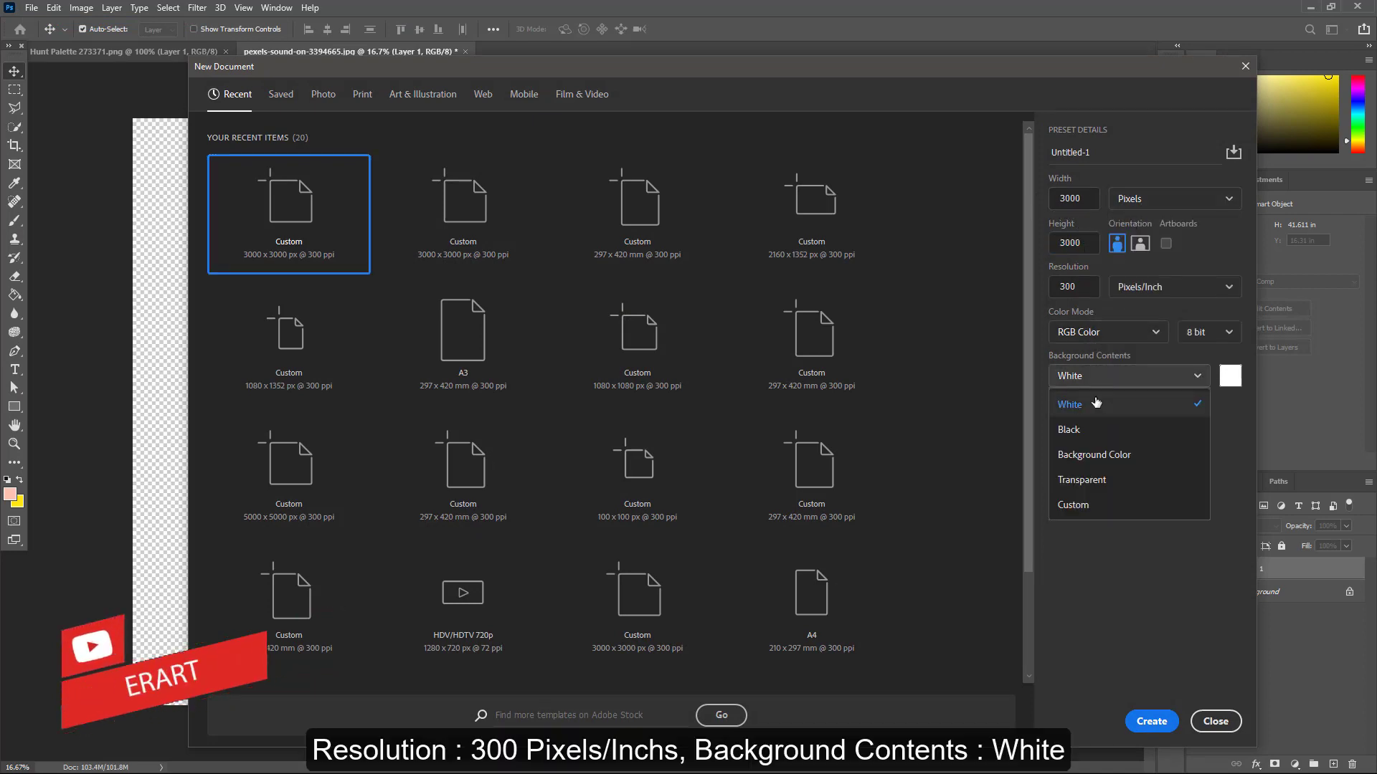
left_click(1096, 404)
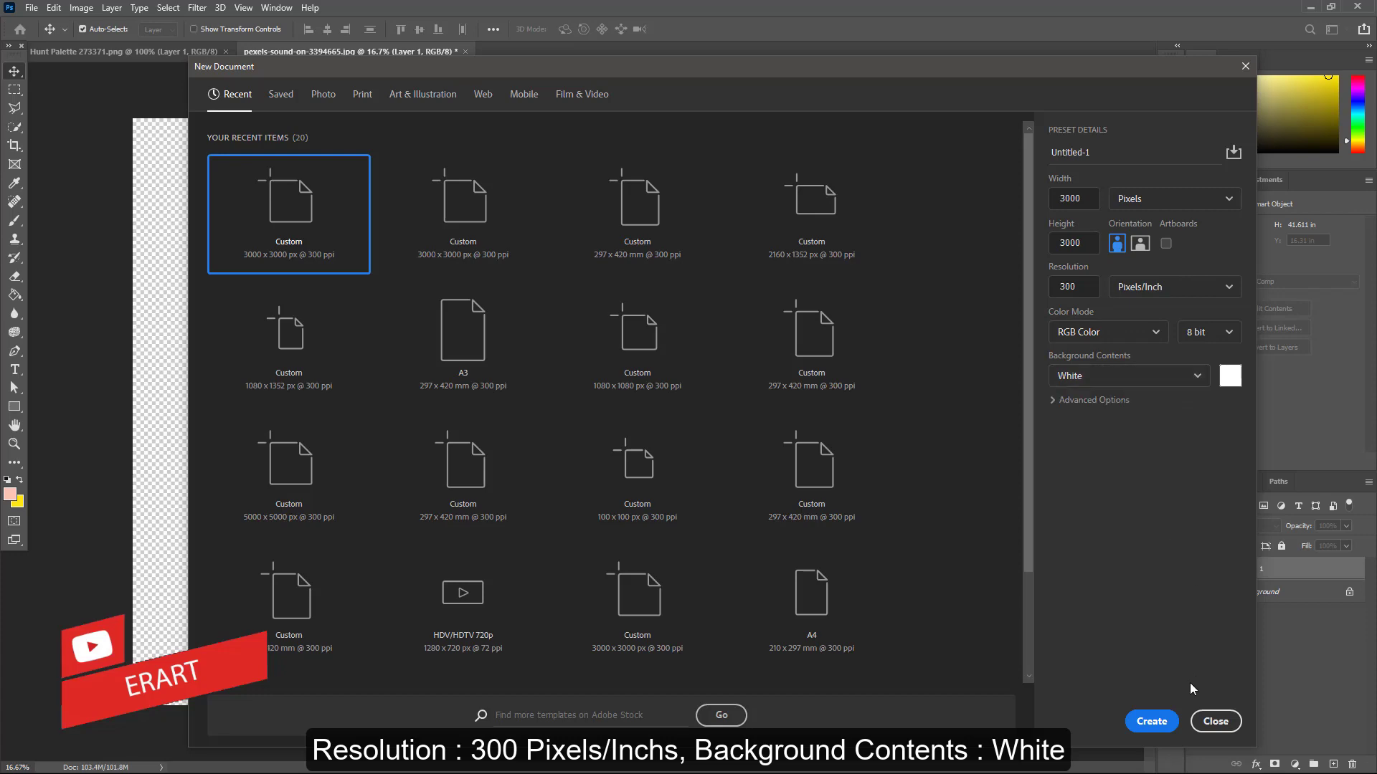
left_click(1151, 721)
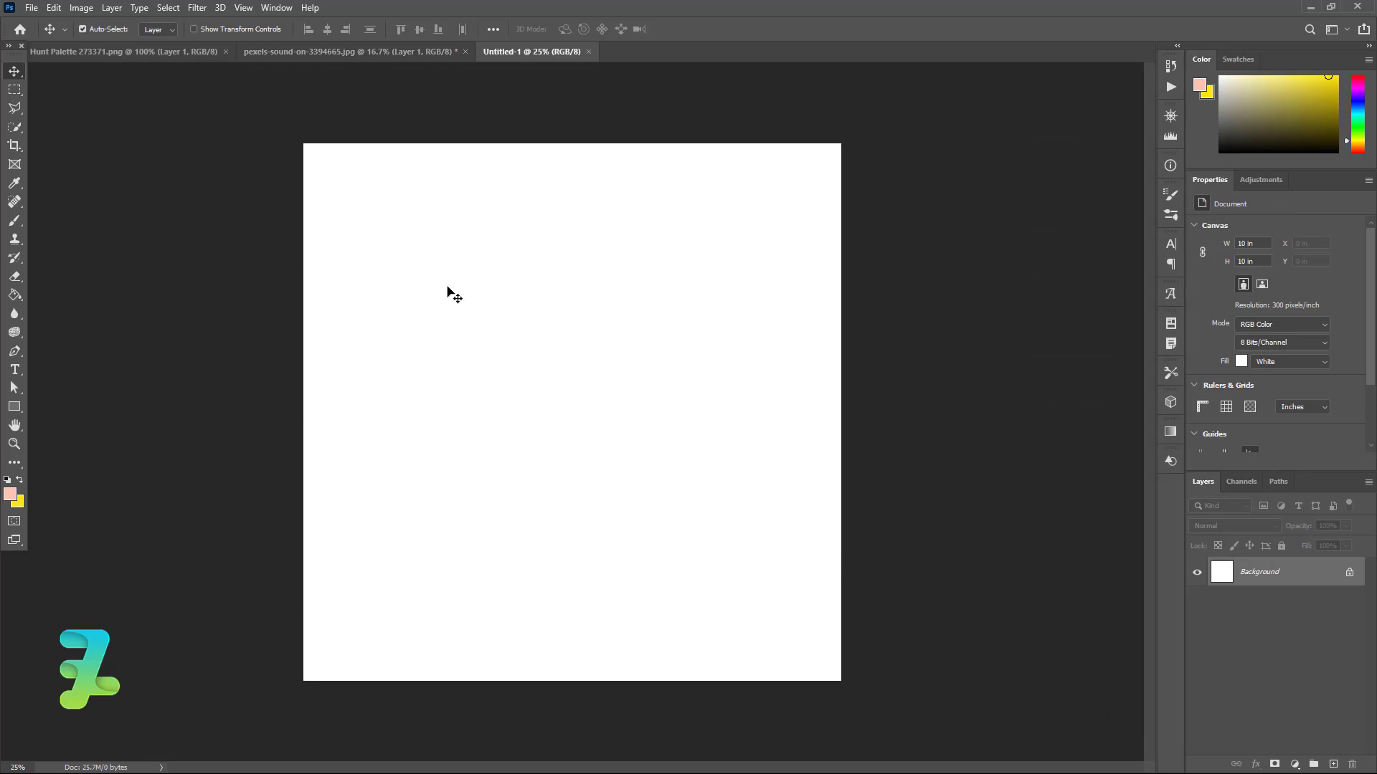
Copy the Color Hunt palette image into Untitled-1 as Layer 1 and center it on the canvas.
left_click(140, 53)
right_click(140, 55)
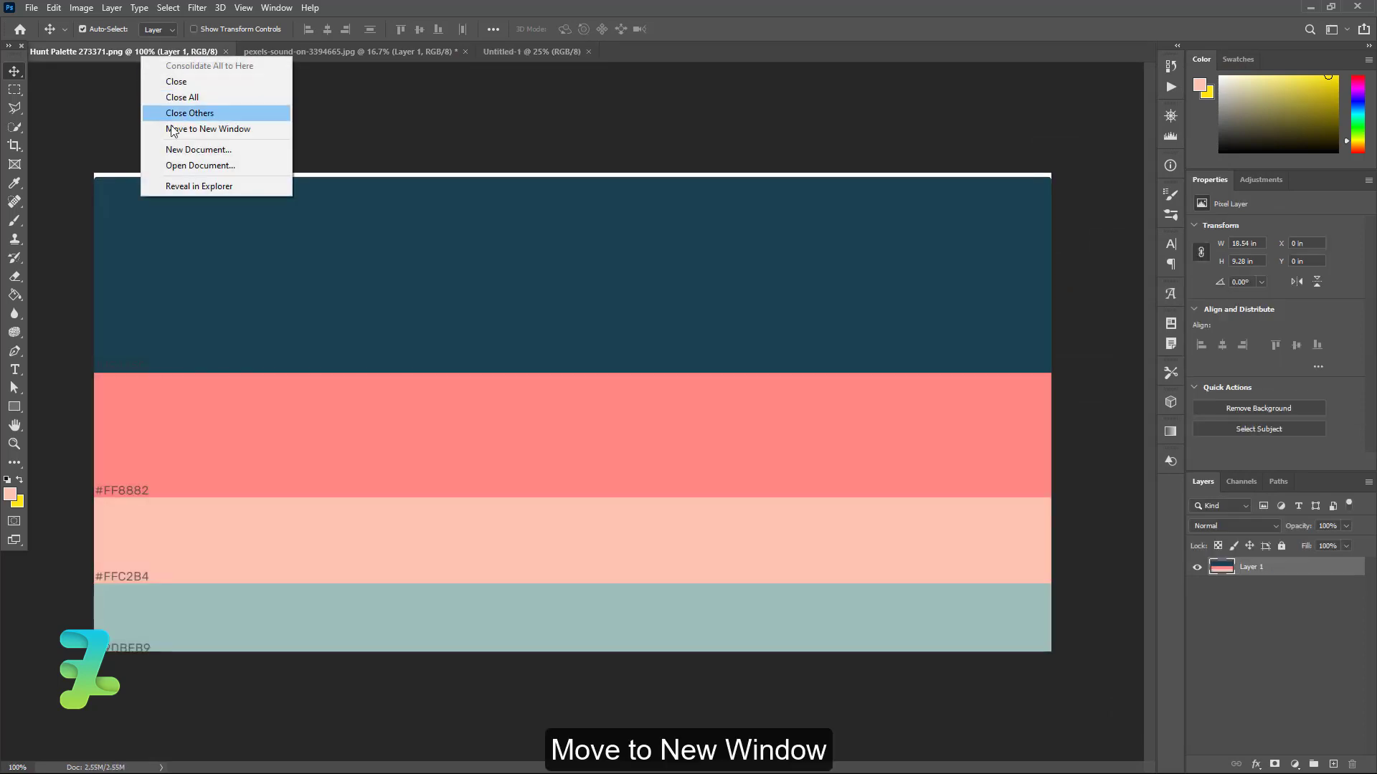
left_click(175, 130)
left_click_drag(359, 190, 500, 602)
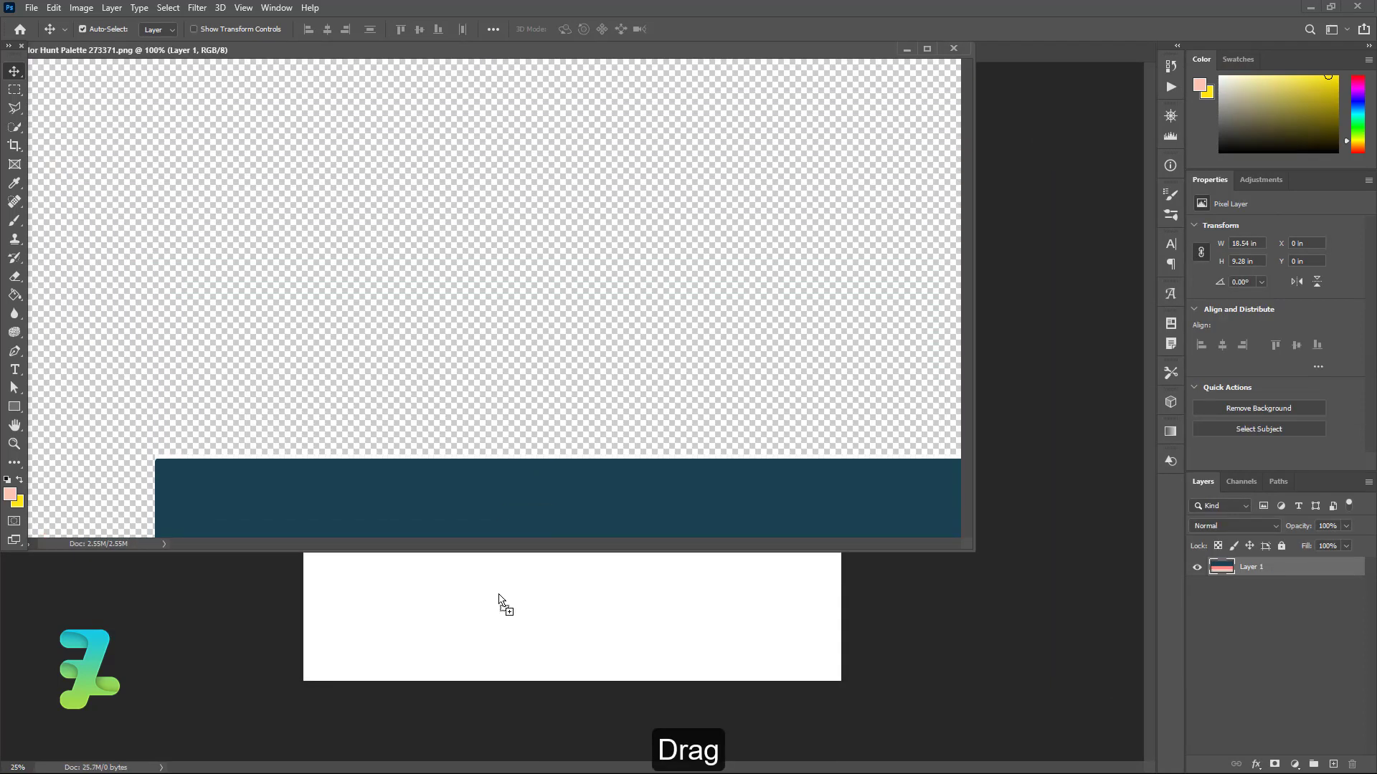
left_click_drag(404, 51, 505, 51)
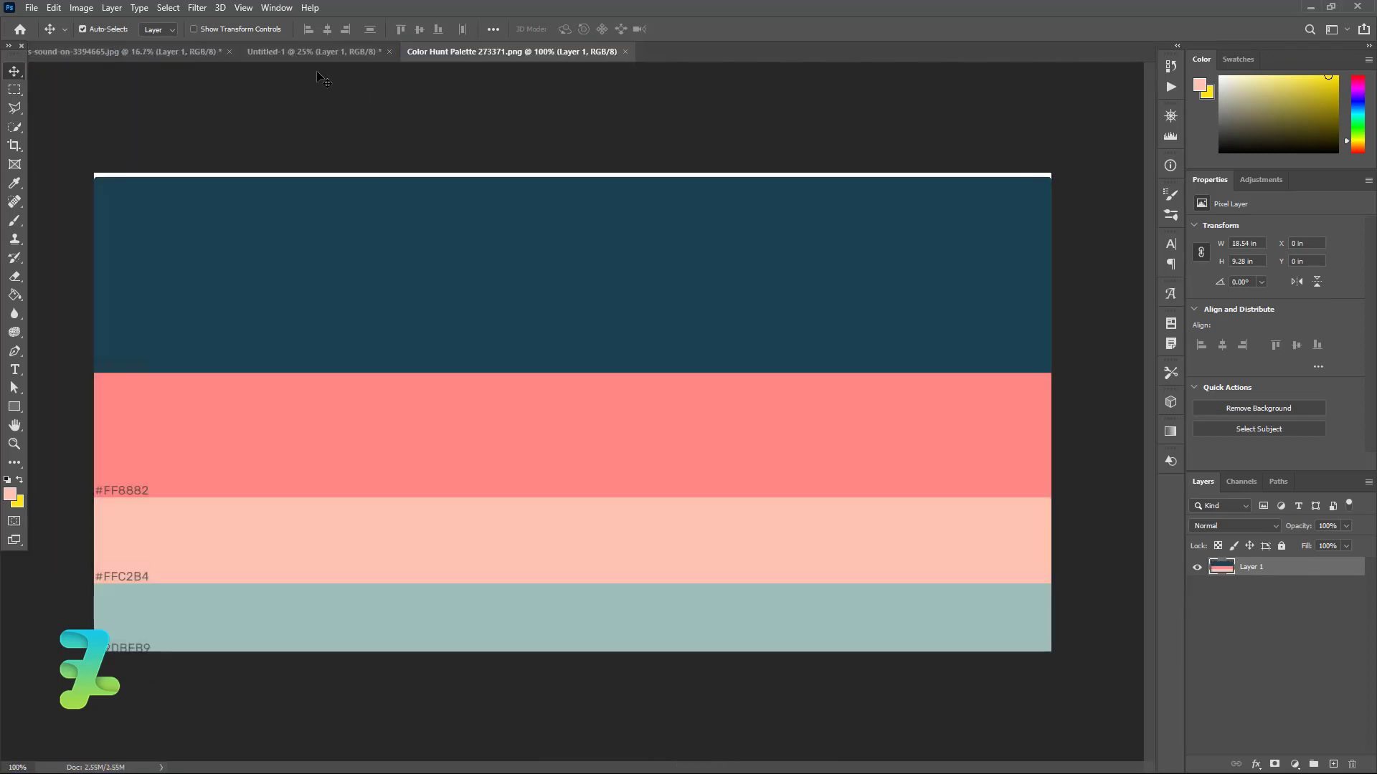
left_click(316, 51)
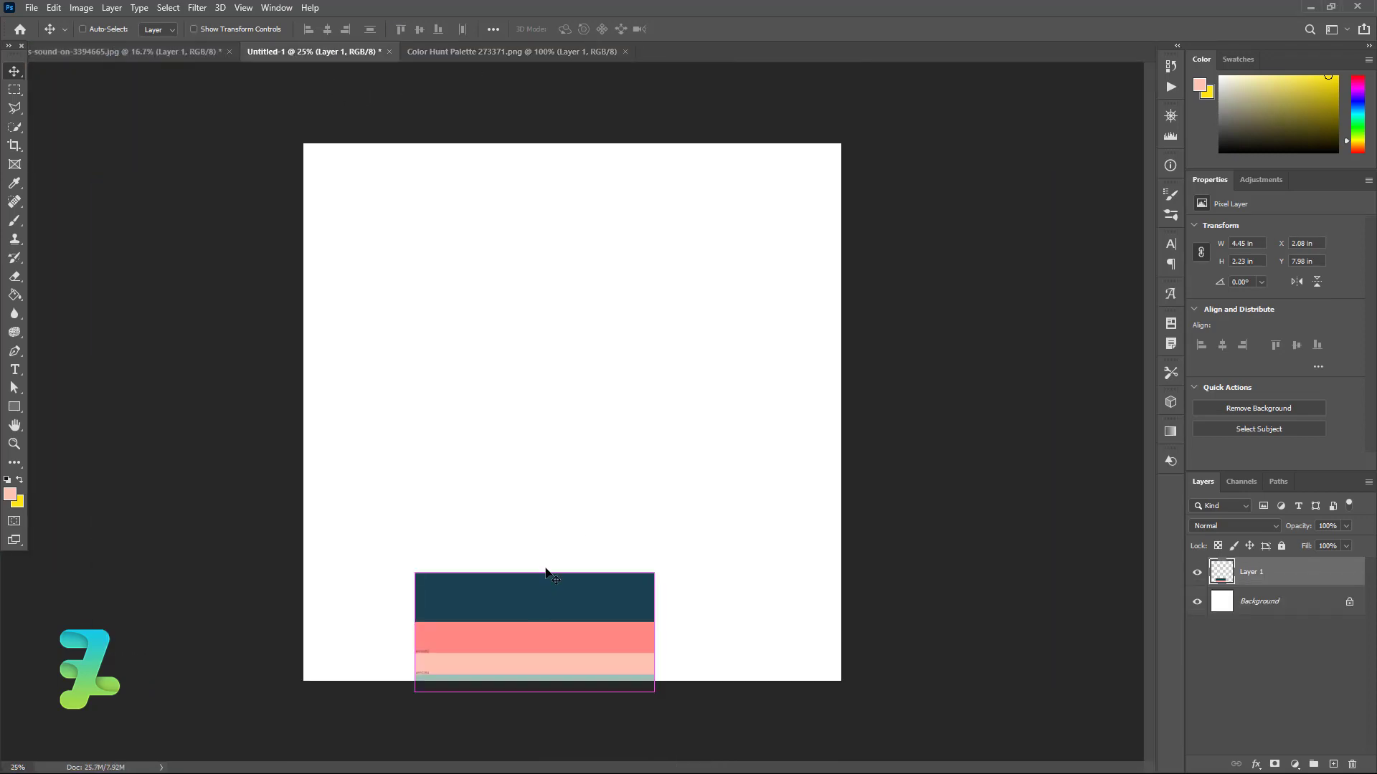
left_click_drag(537, 588, 567, 333)
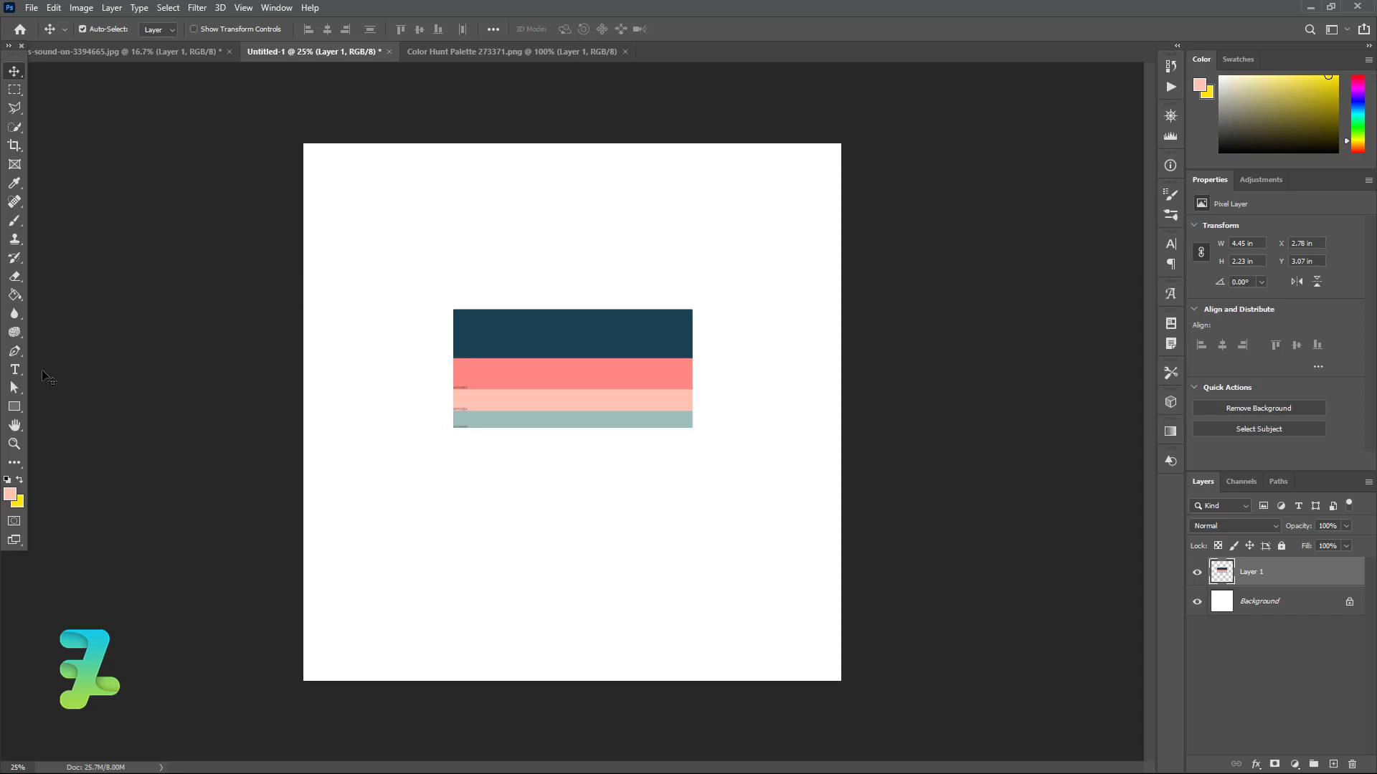
Draw a full-width 3024 × 448 px rectangle along the canvas bottom filled #ffc2b4.
left_click(21, 409)
left_click(52, 413)
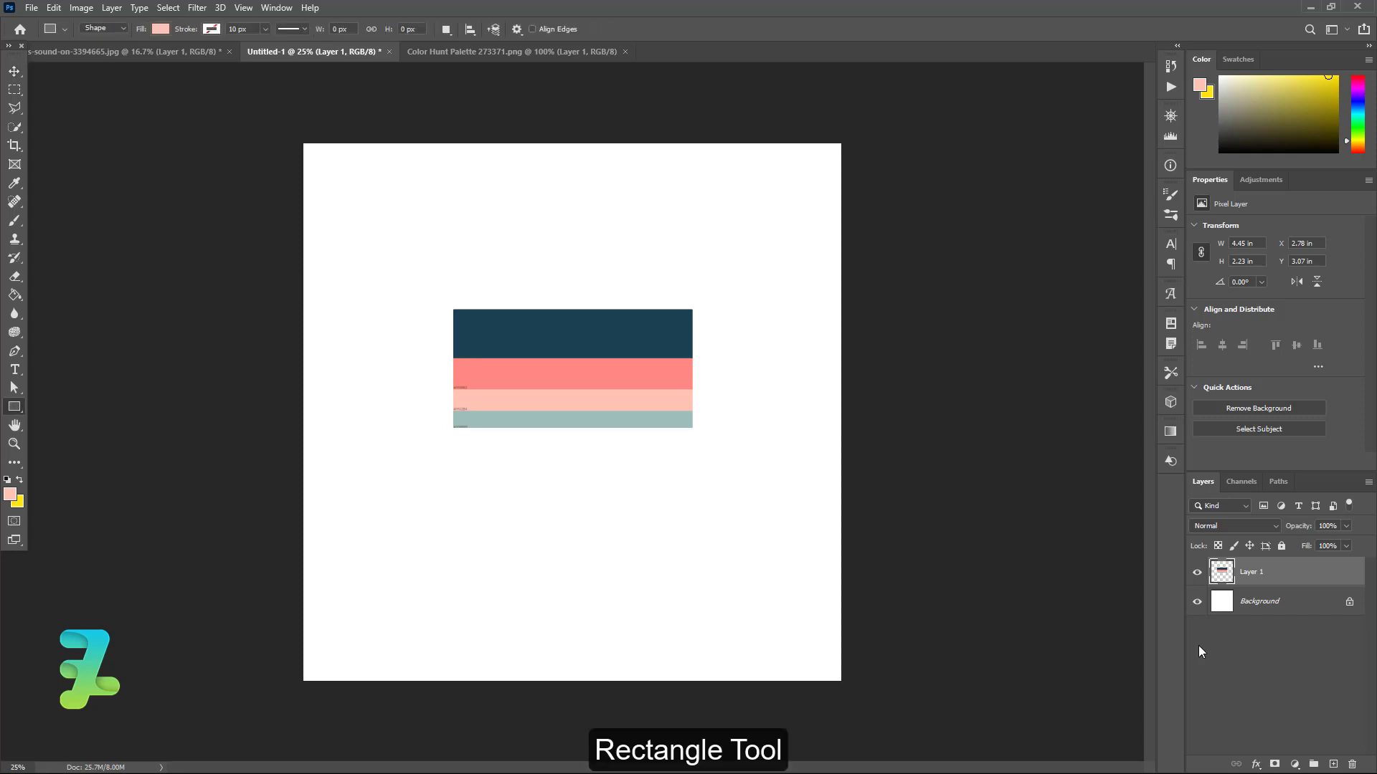
left_click(1286, 615)
left_click(1333, 764)
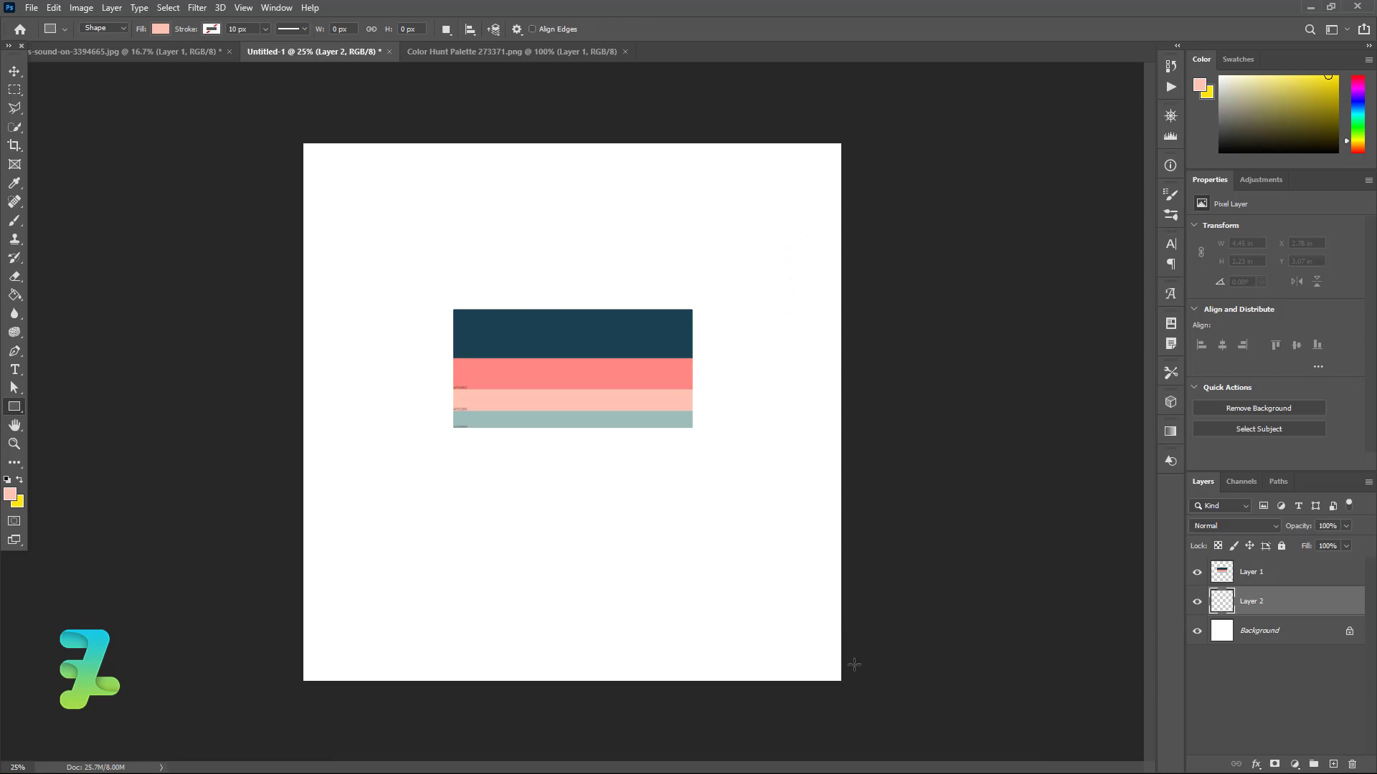
mouse_move(842, 684)
left_mouse_down()
mouse_move(281, 607)
mouse_move(301, 603)
left_mouse_up()
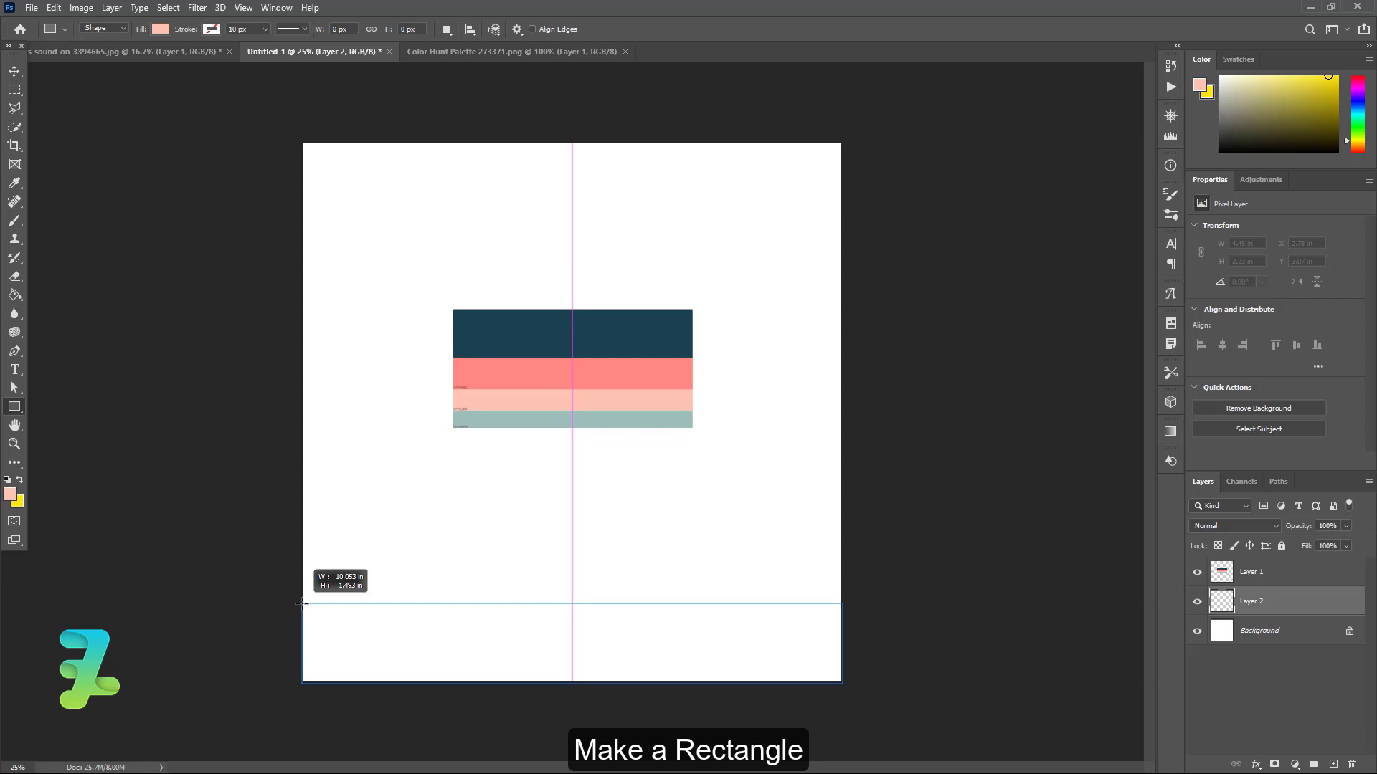
left_click_drag(301, 603, 301, 604)
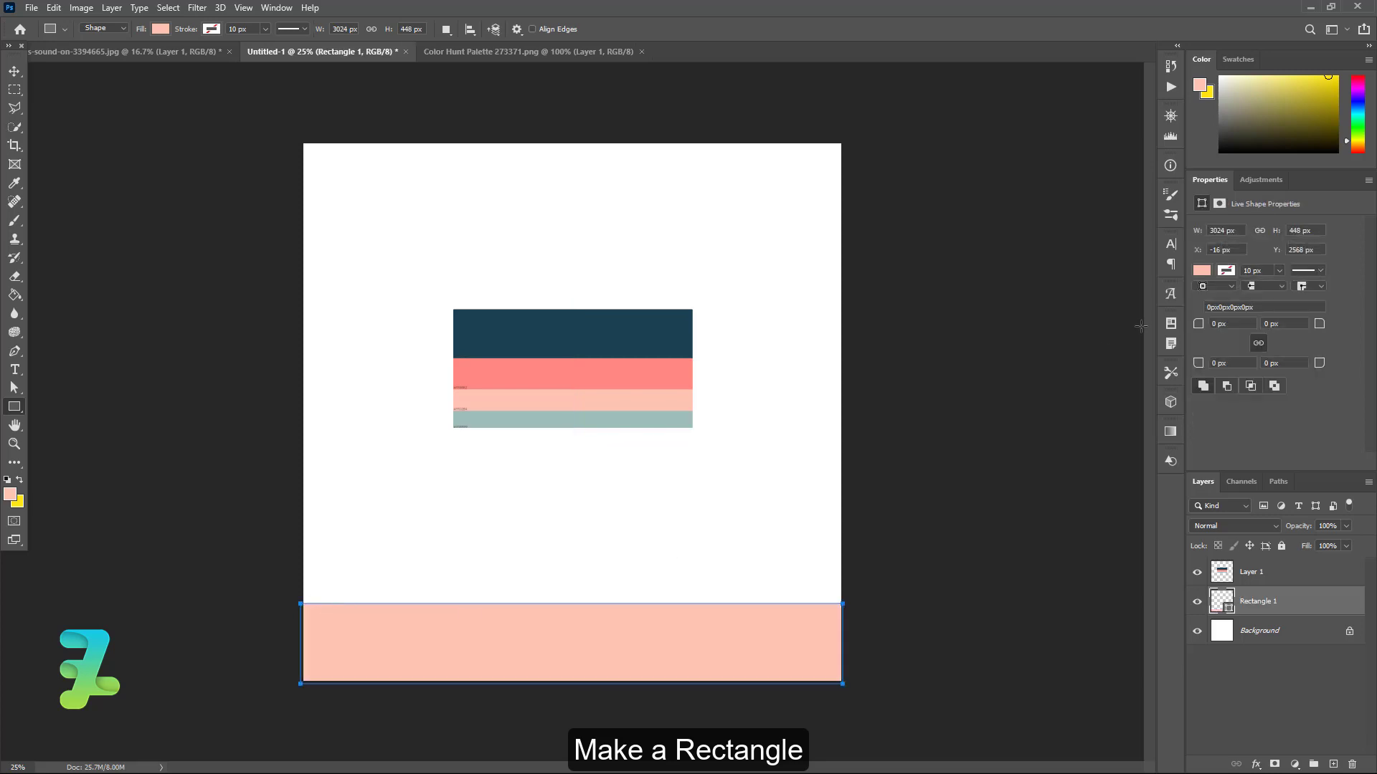
left_click(1202, 273)
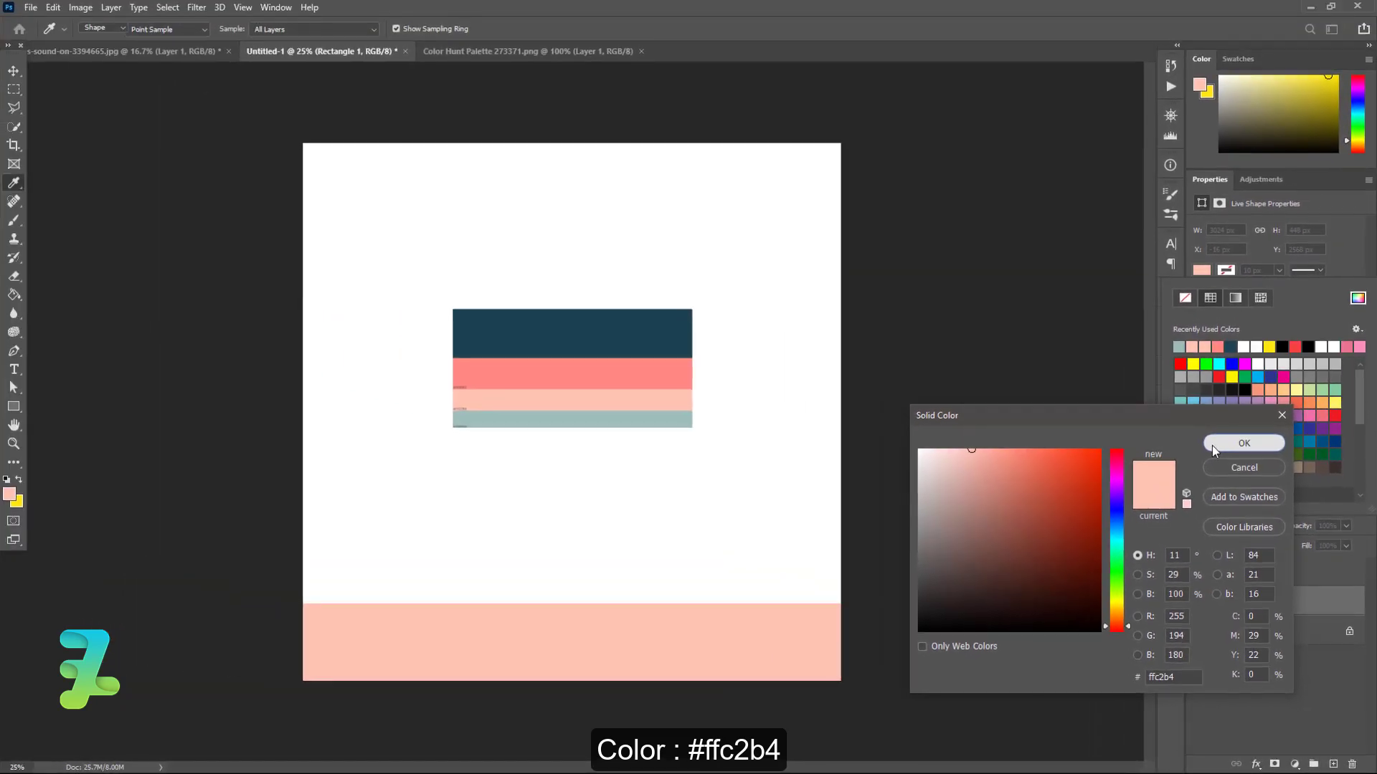
left_click(1212, 445)
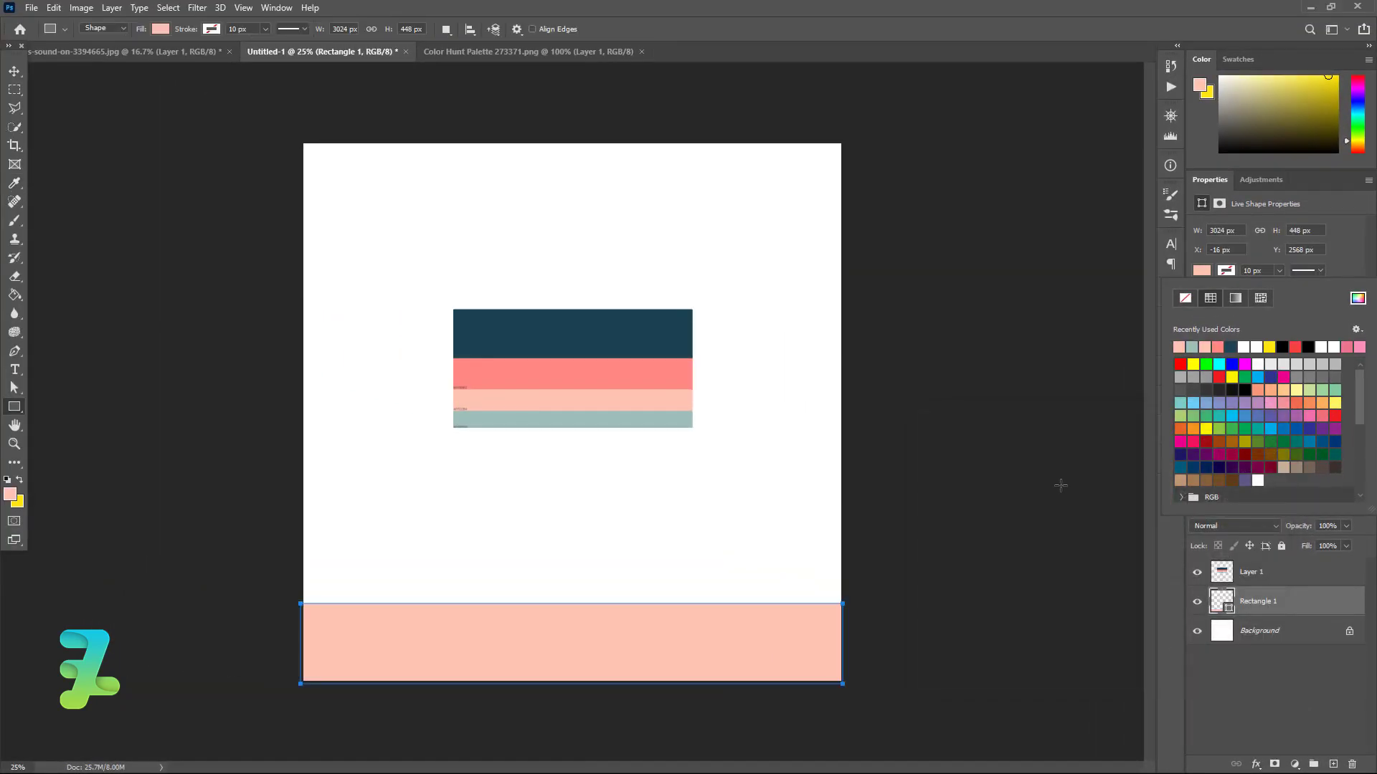
left_click(1300, 640)
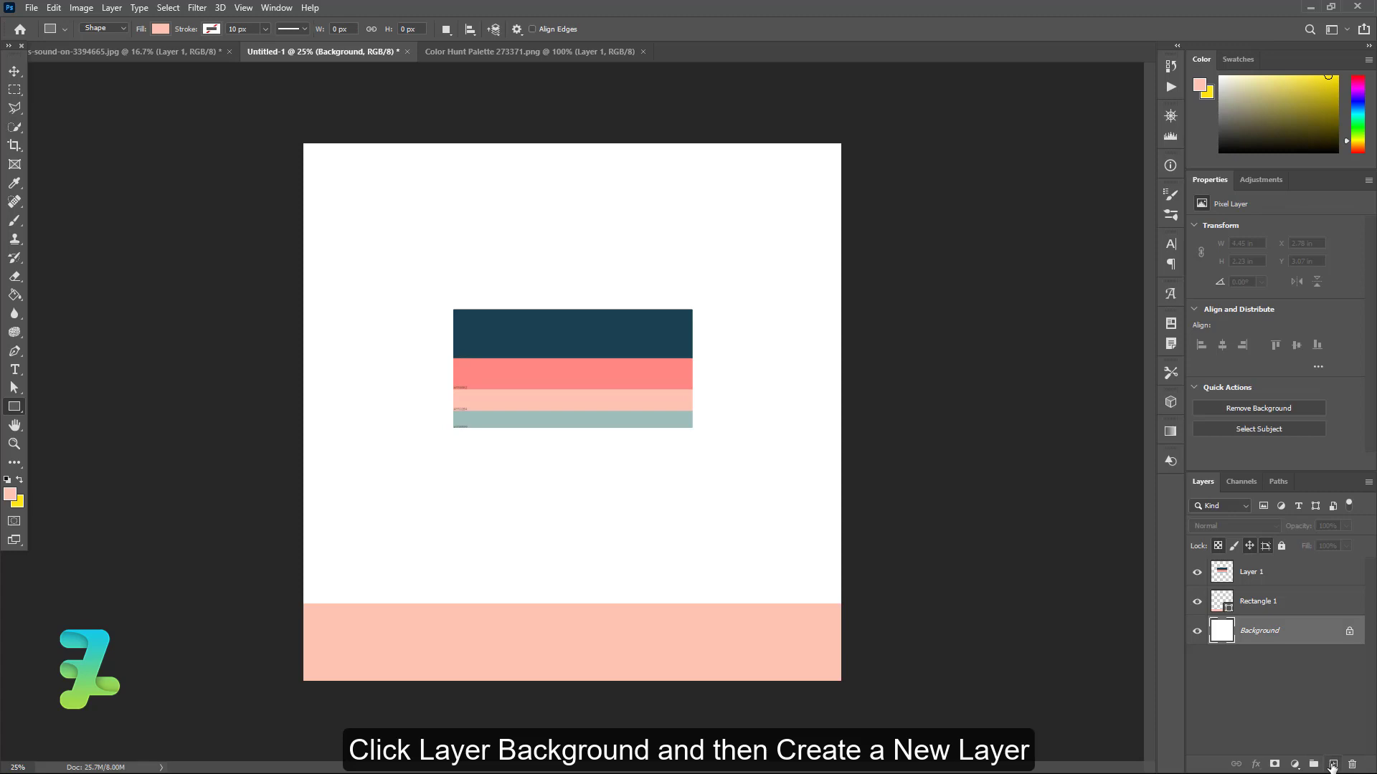
On a new Layer 2, draw a closed diagonal path over the canvas's right side and make it a selection.
left_click(1331, 766)
left_click(14, 352)
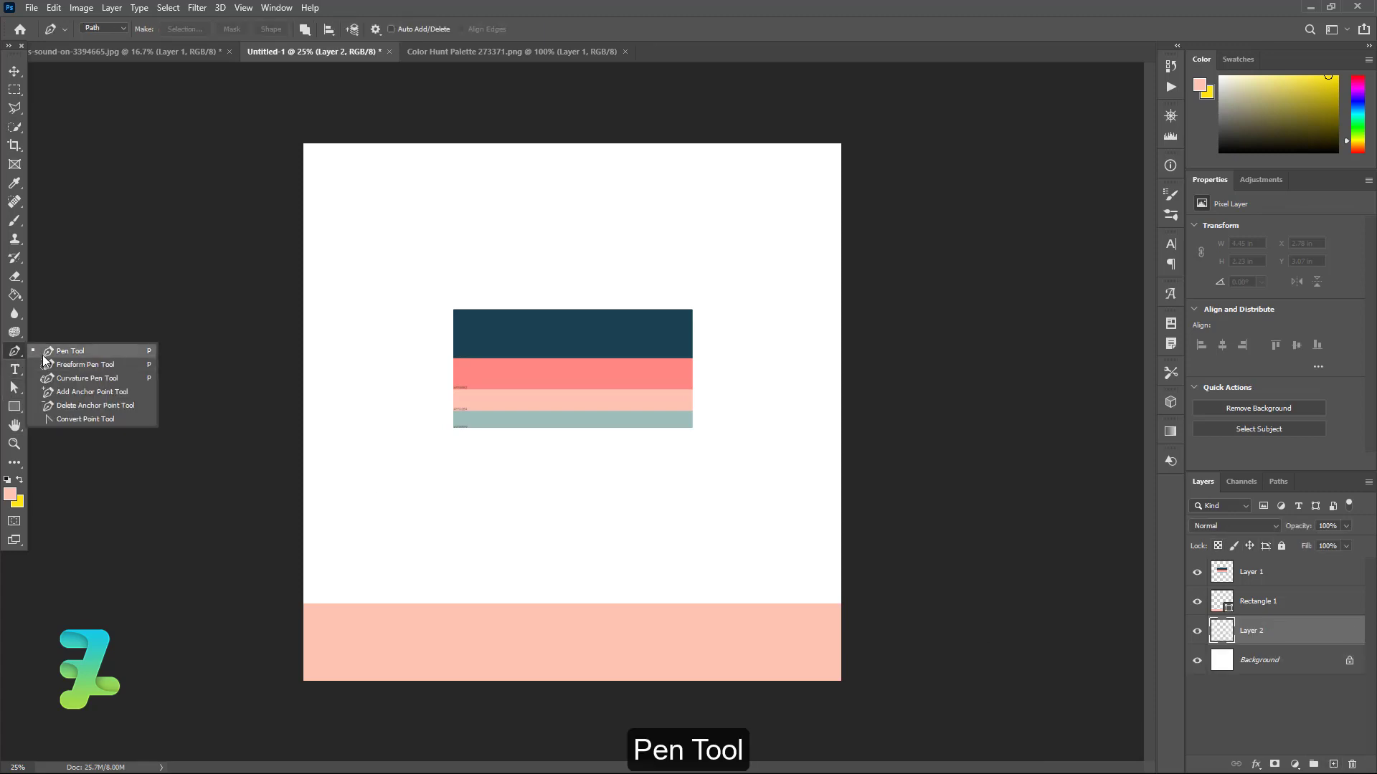
left_click(44, 354)
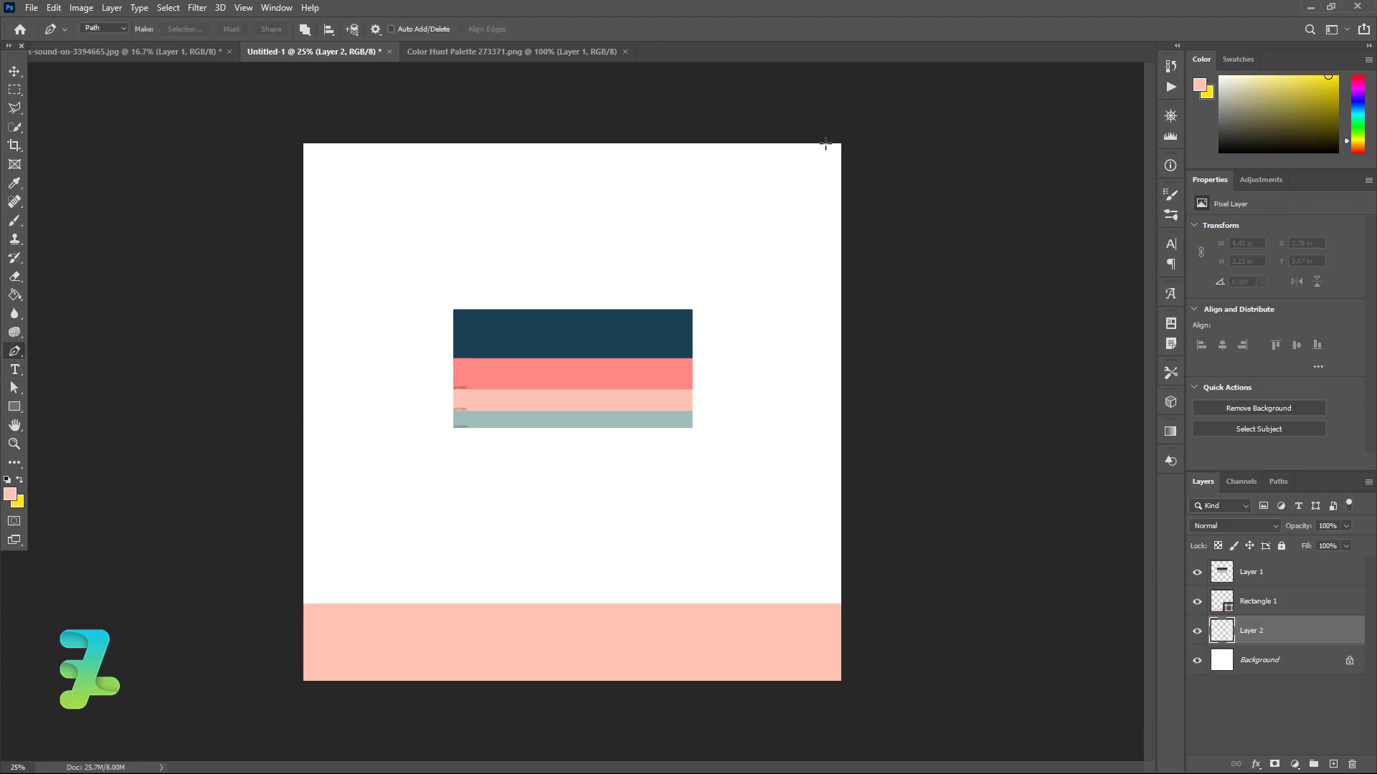
left_click(708, 124)
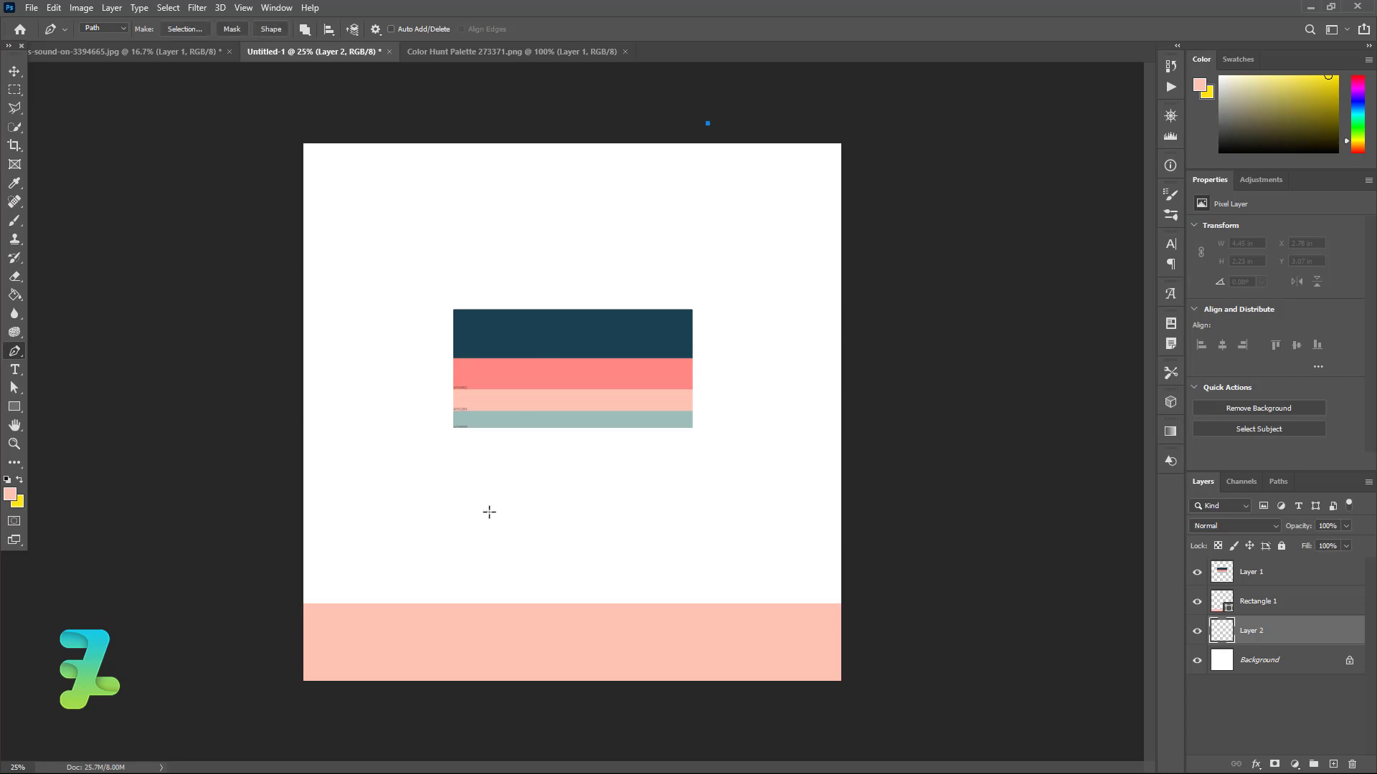
left_click(406, 651)
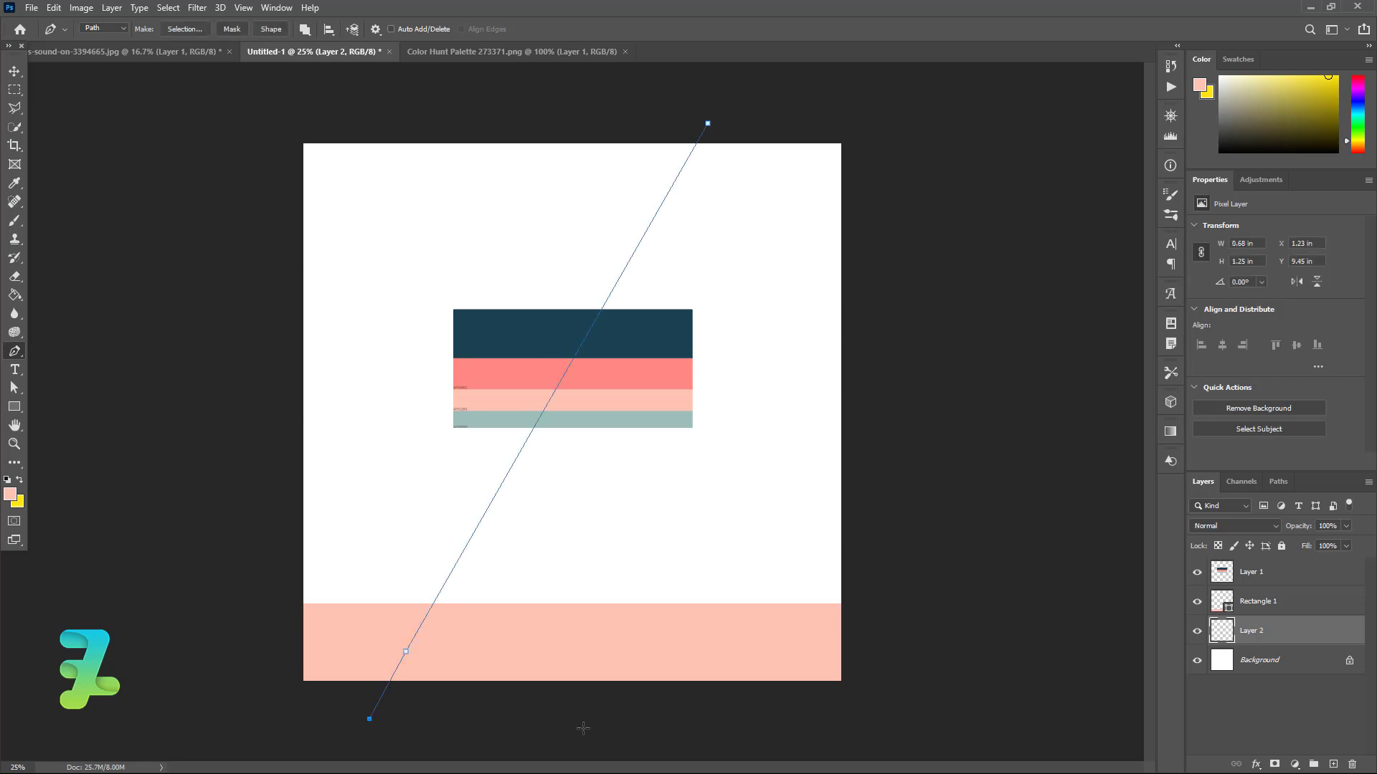
left_click(886, 729)
left_click(941, 450)
left_click(890, 189)
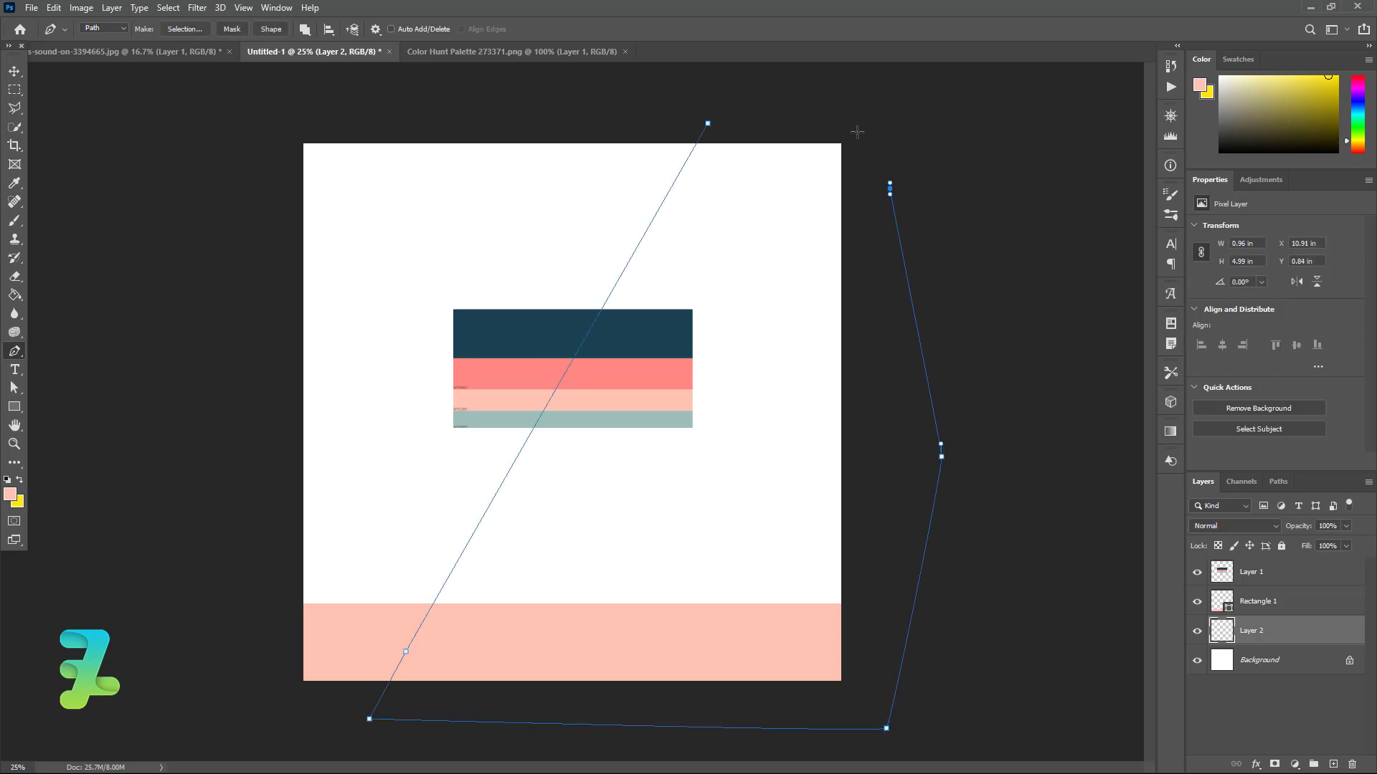
left_click(708, 124)
right_click(722, 214)
left_click(745, 279)
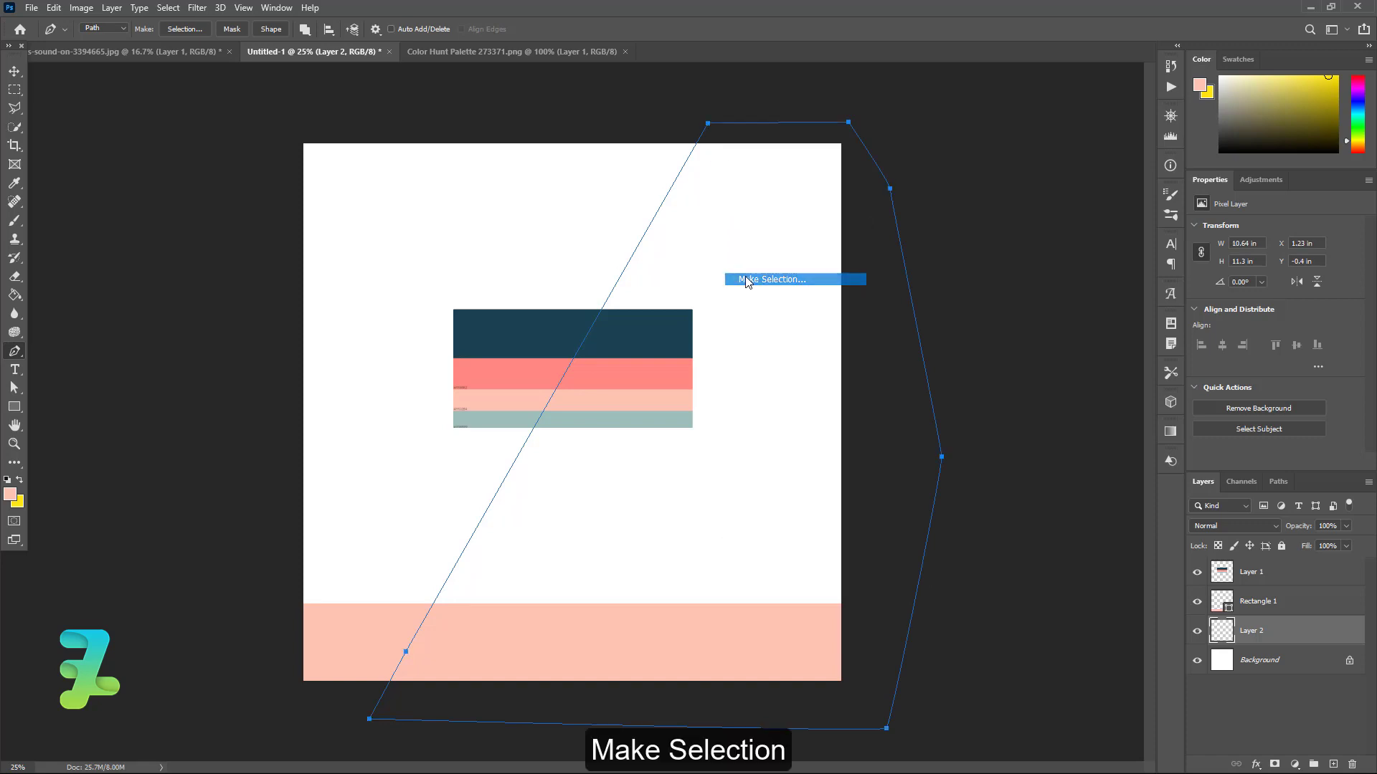
left_click(760, 215)
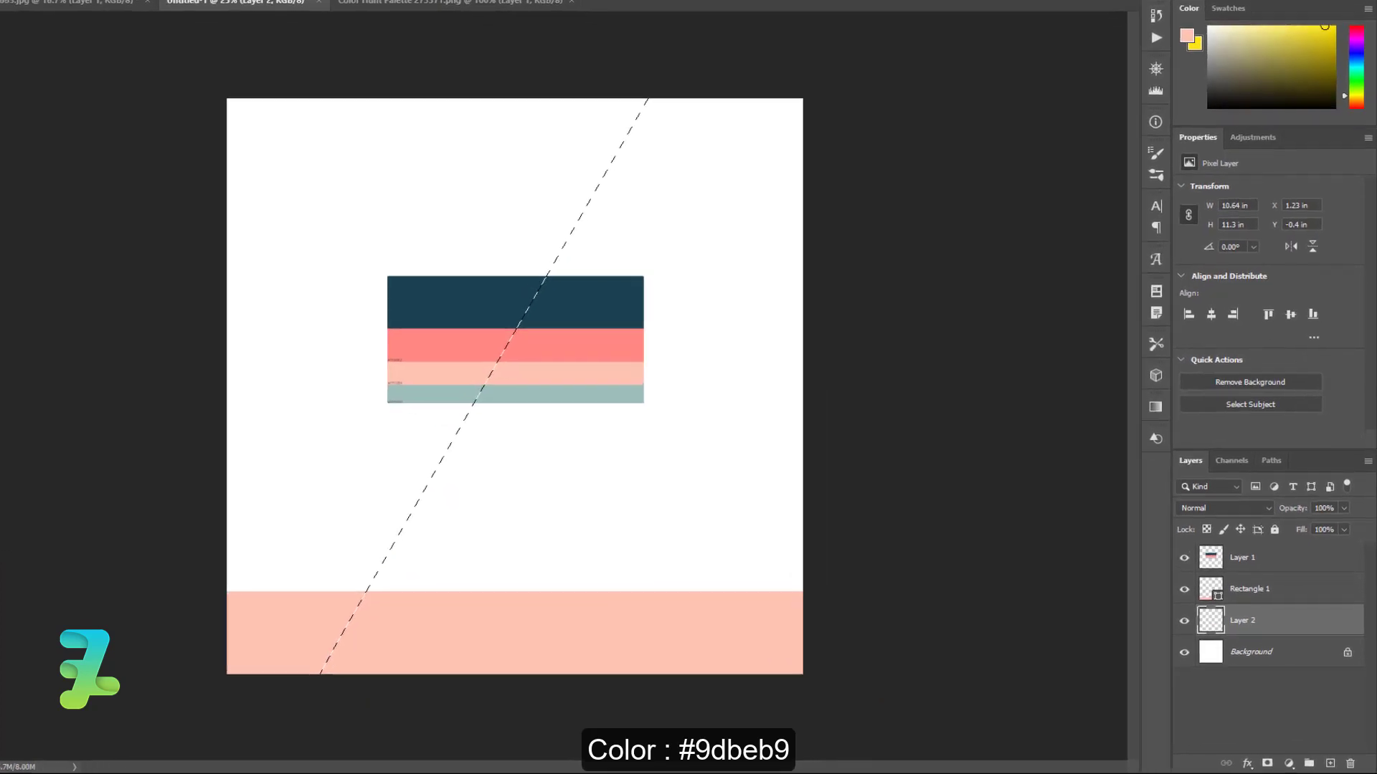
Fill the selection with teal #9dbeb9 sampled from the palette, then deselect.
left_click(9, 492)
left_click(377, 341)
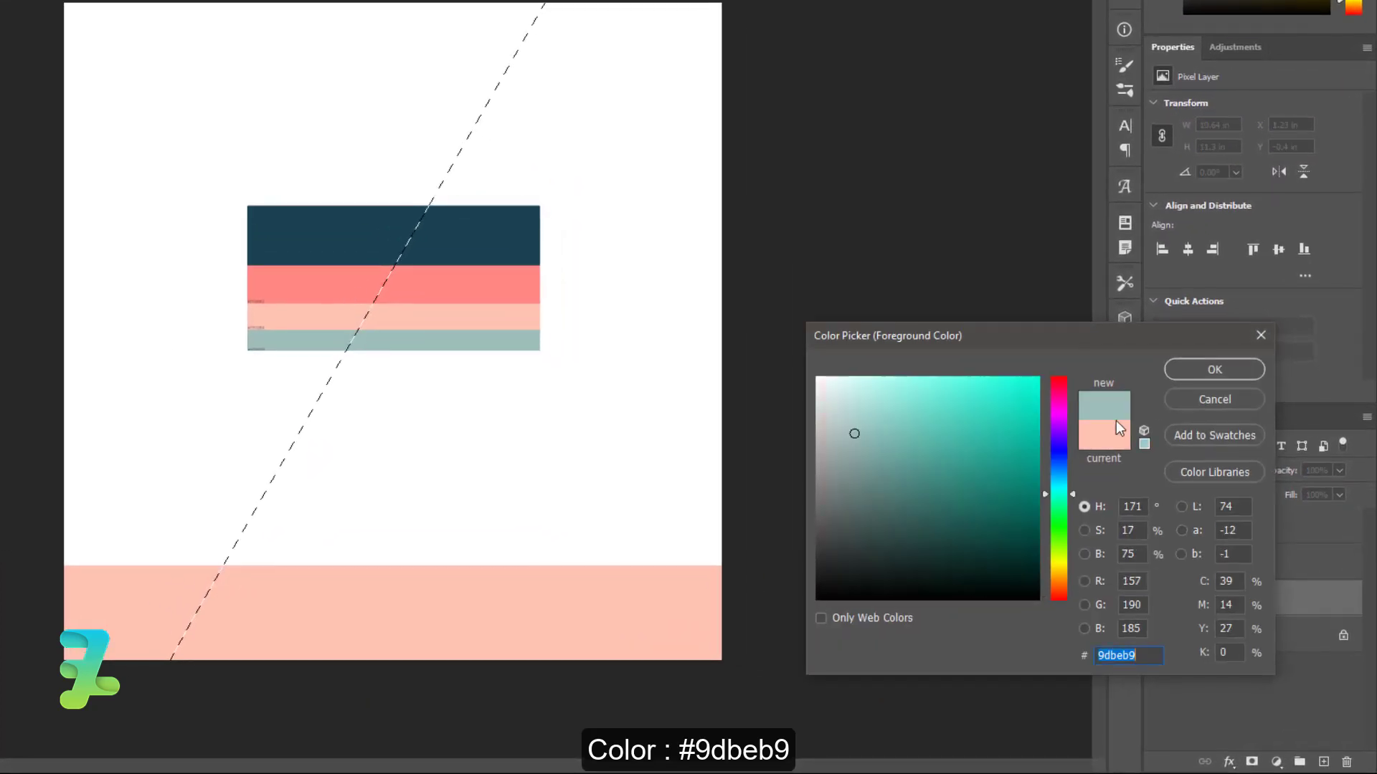
key("Return")
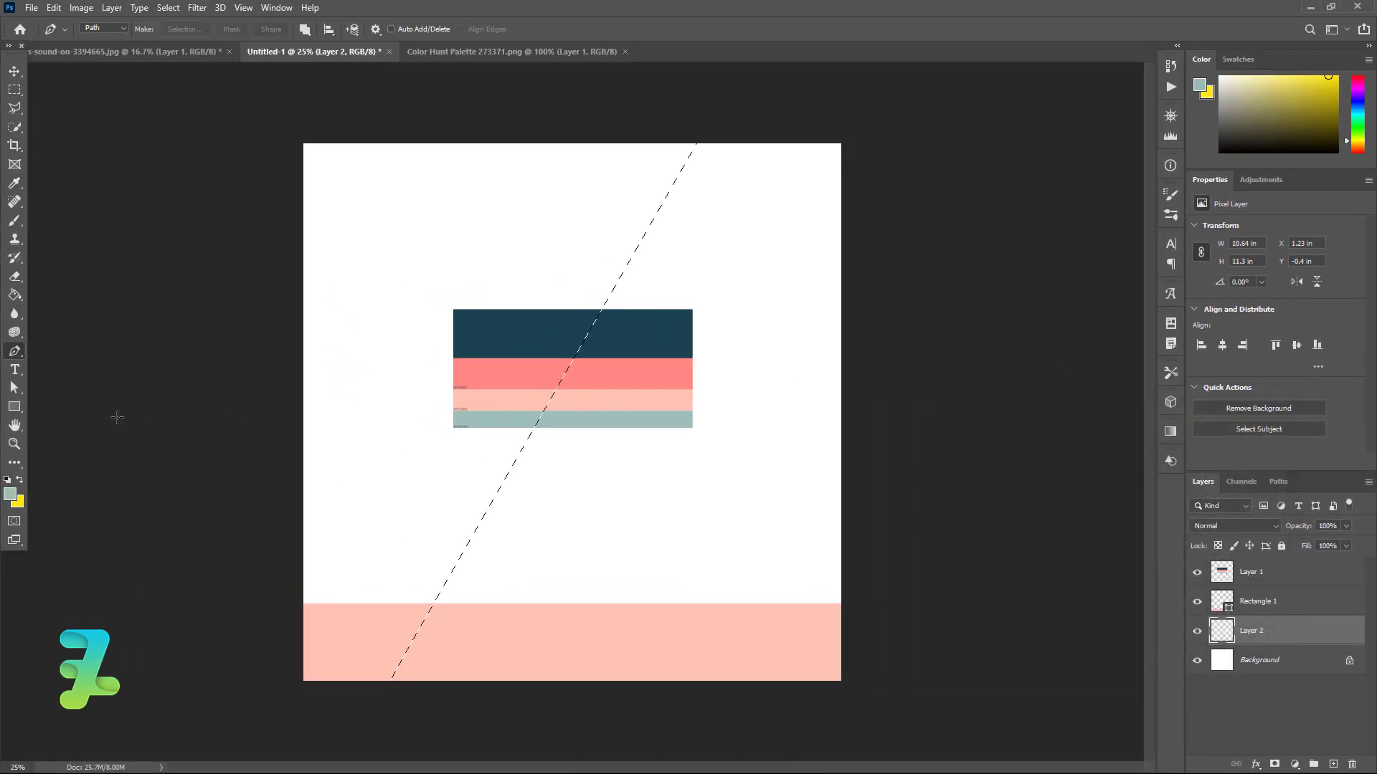
left_click(14, 295)
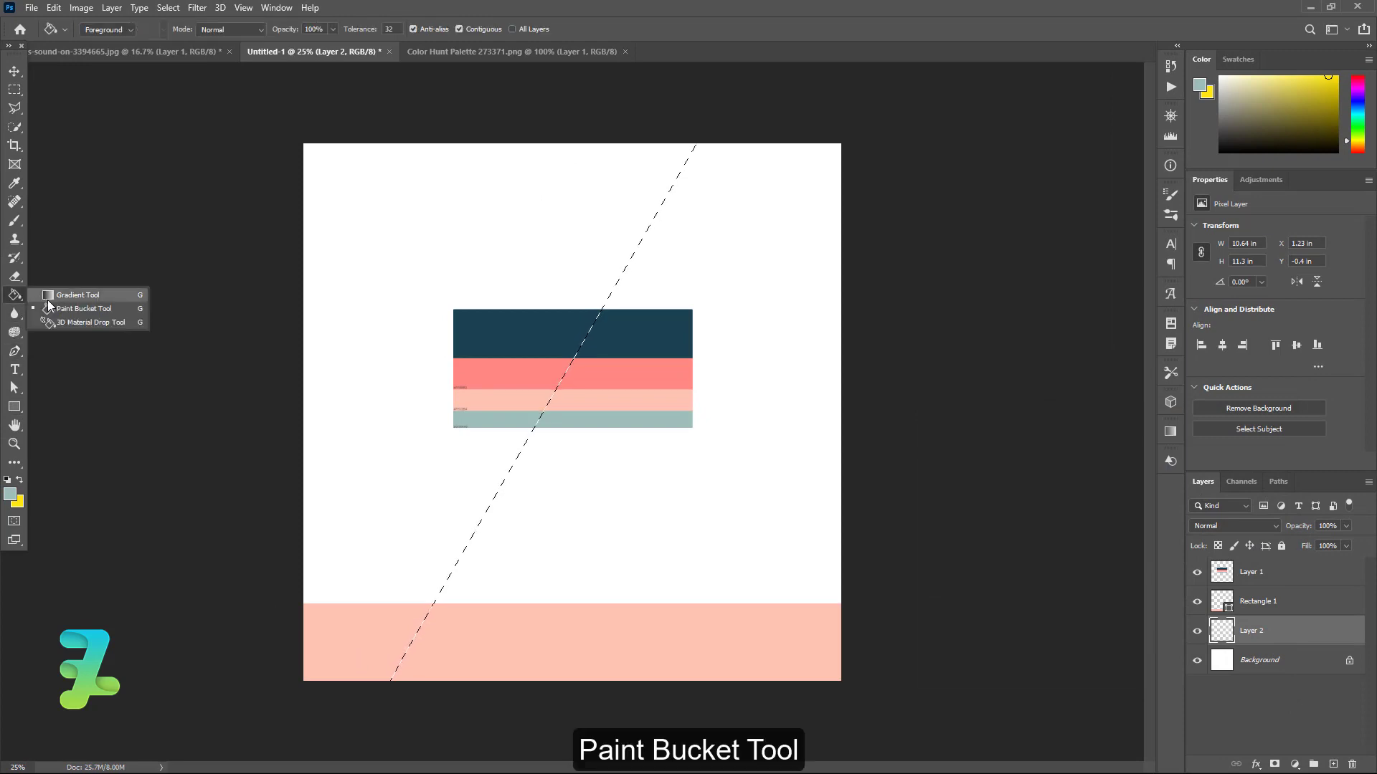
left_click(50, 309)
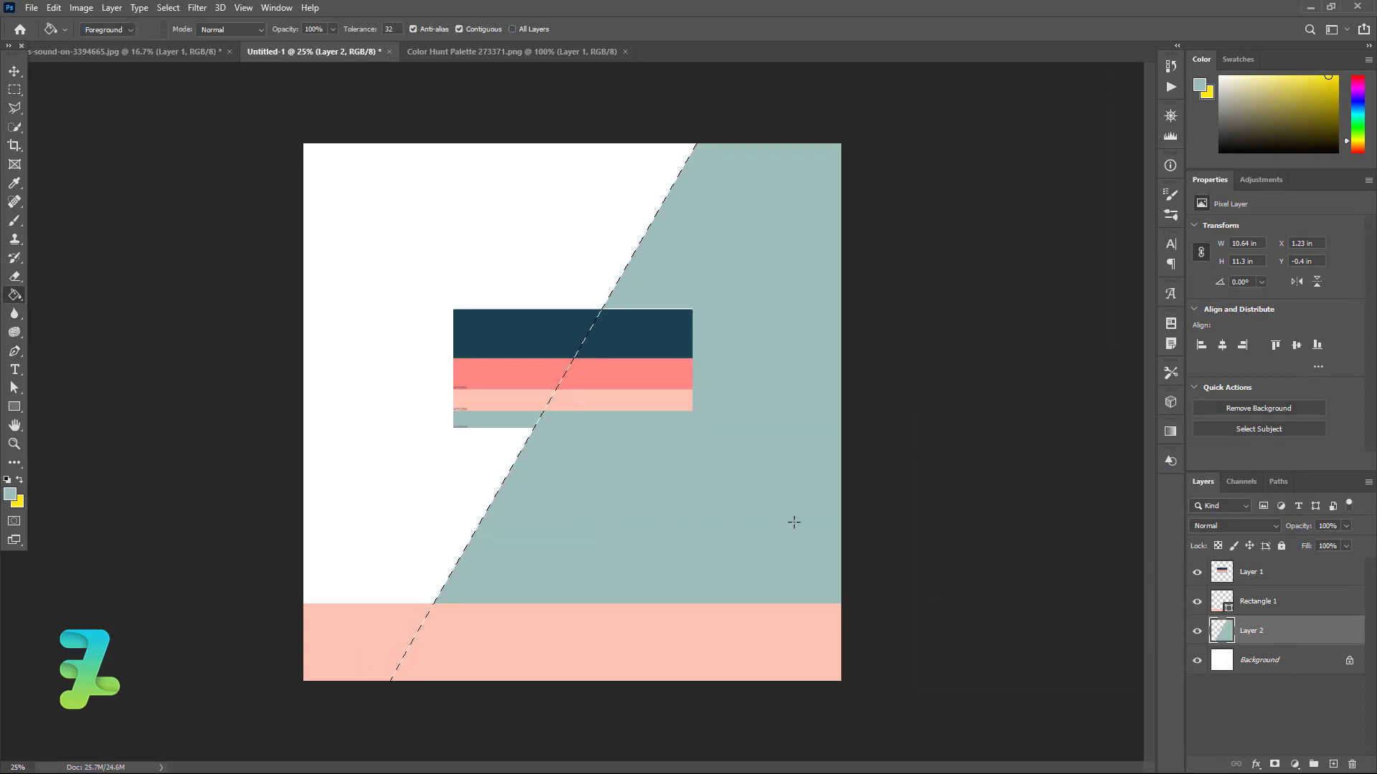
key("ctrl+d")
Add Layer 3 above the Background and fill the left side with coral sampled from the palette.
left_click(1262, 660)
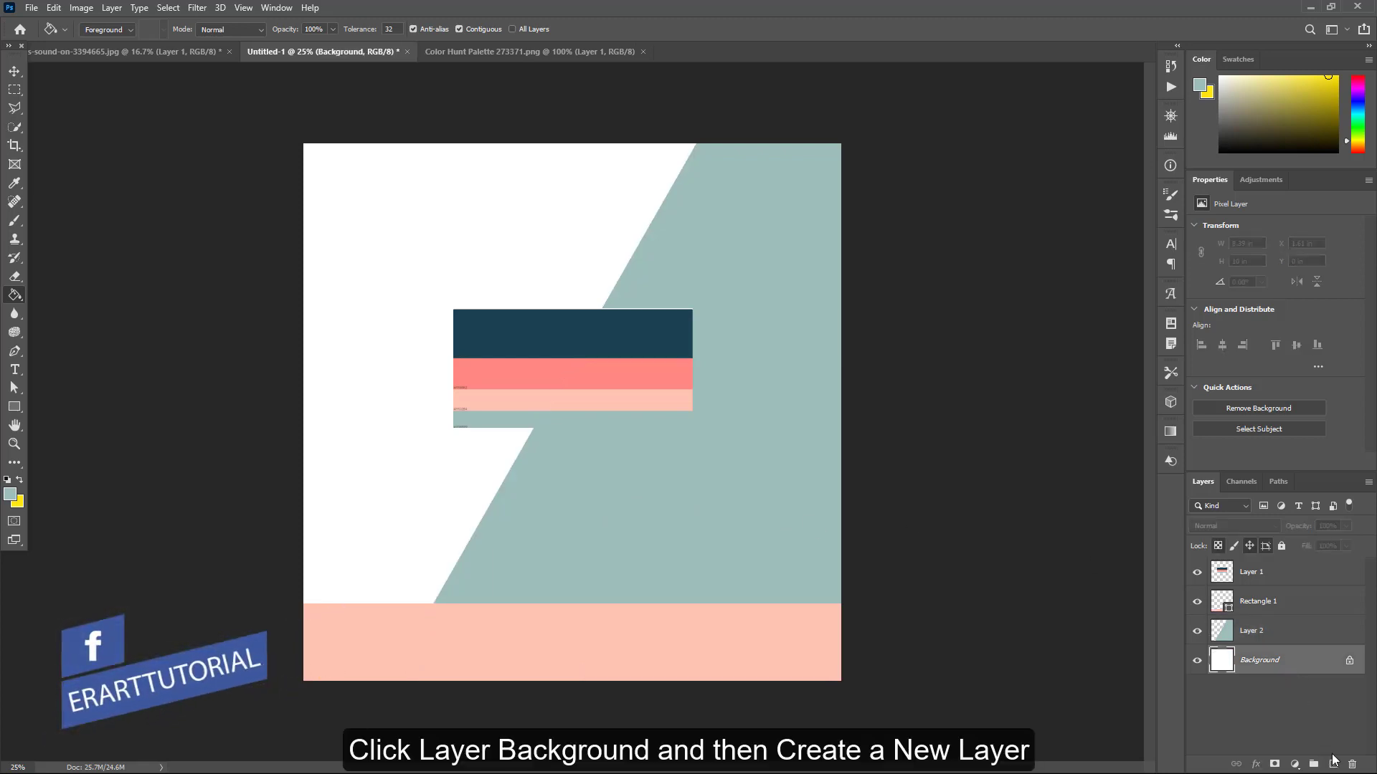
left_click(1333, 762)
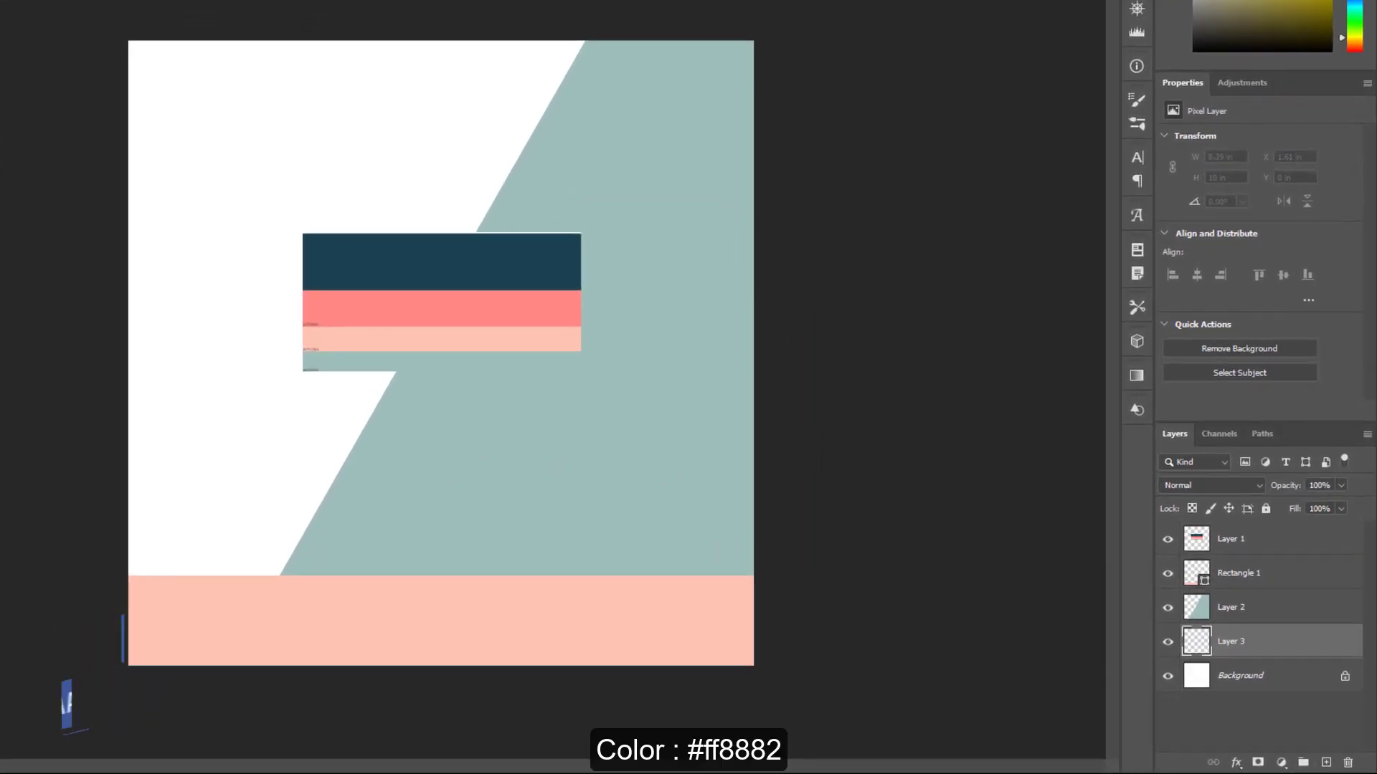
left_click(4, 493)
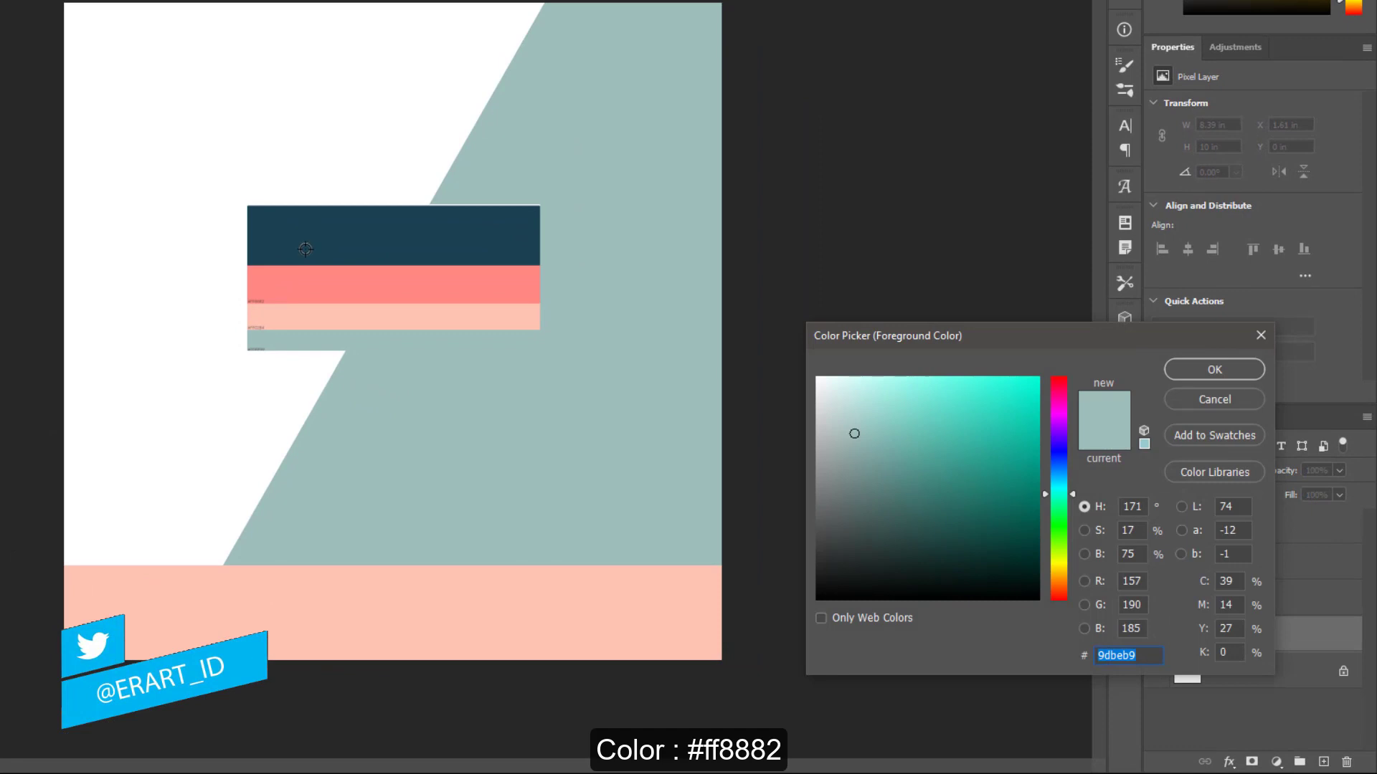
left_click(316, 271)
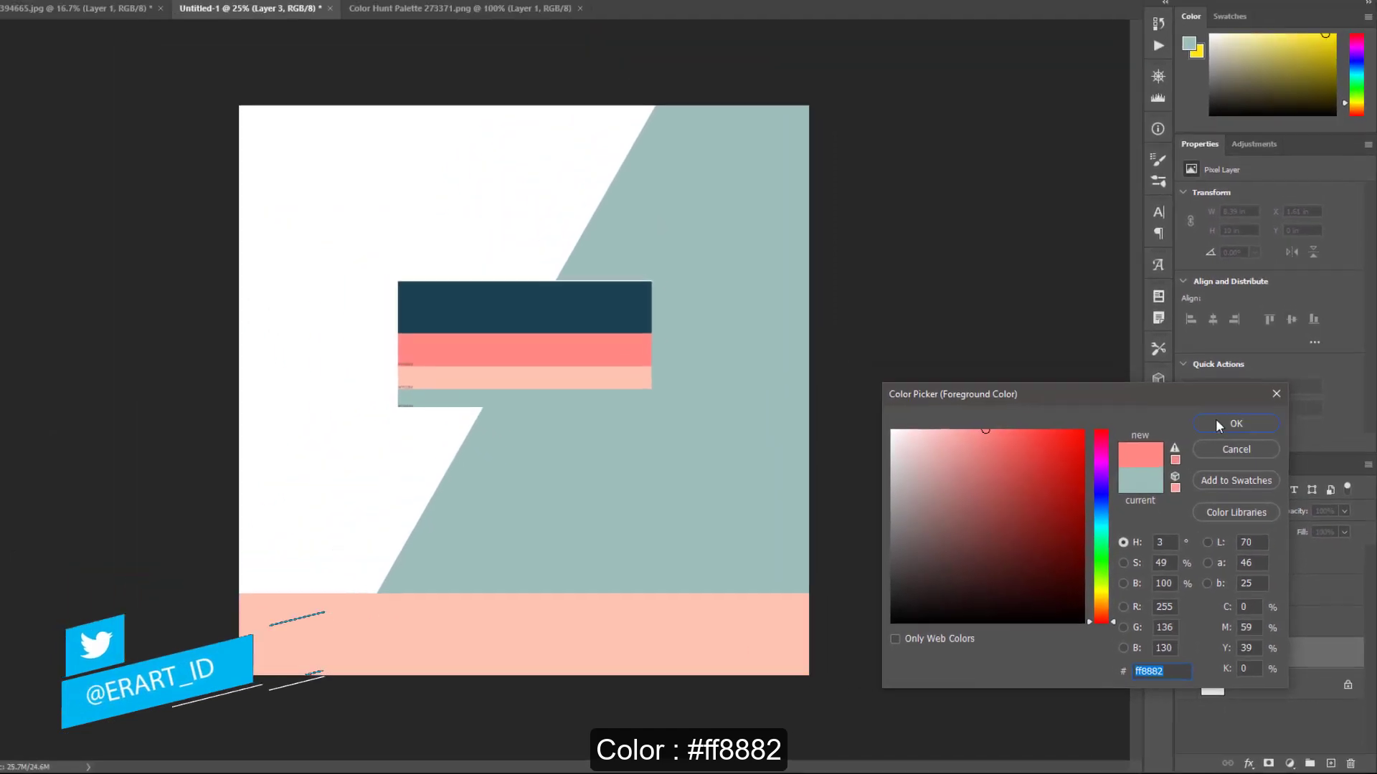
left_click(1224, 441)
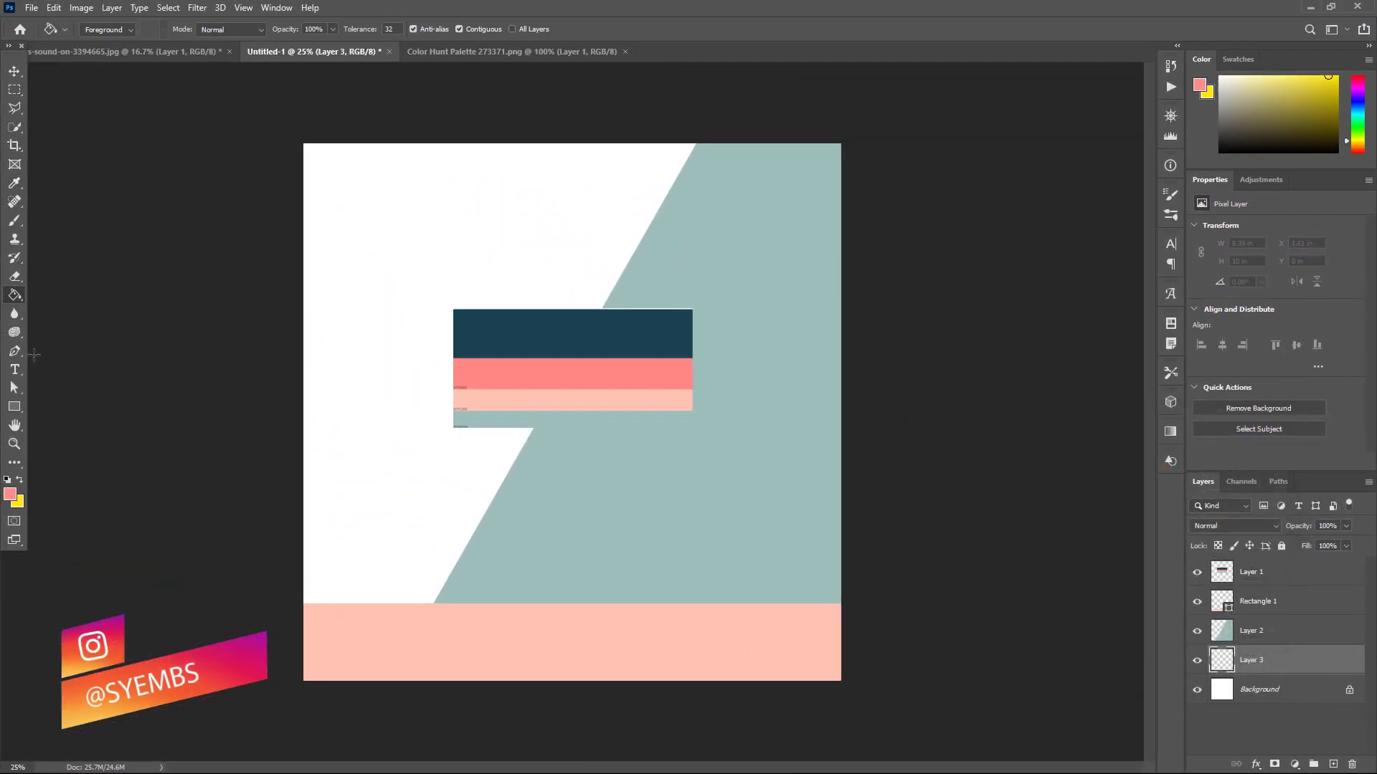
left_click(441, 282)
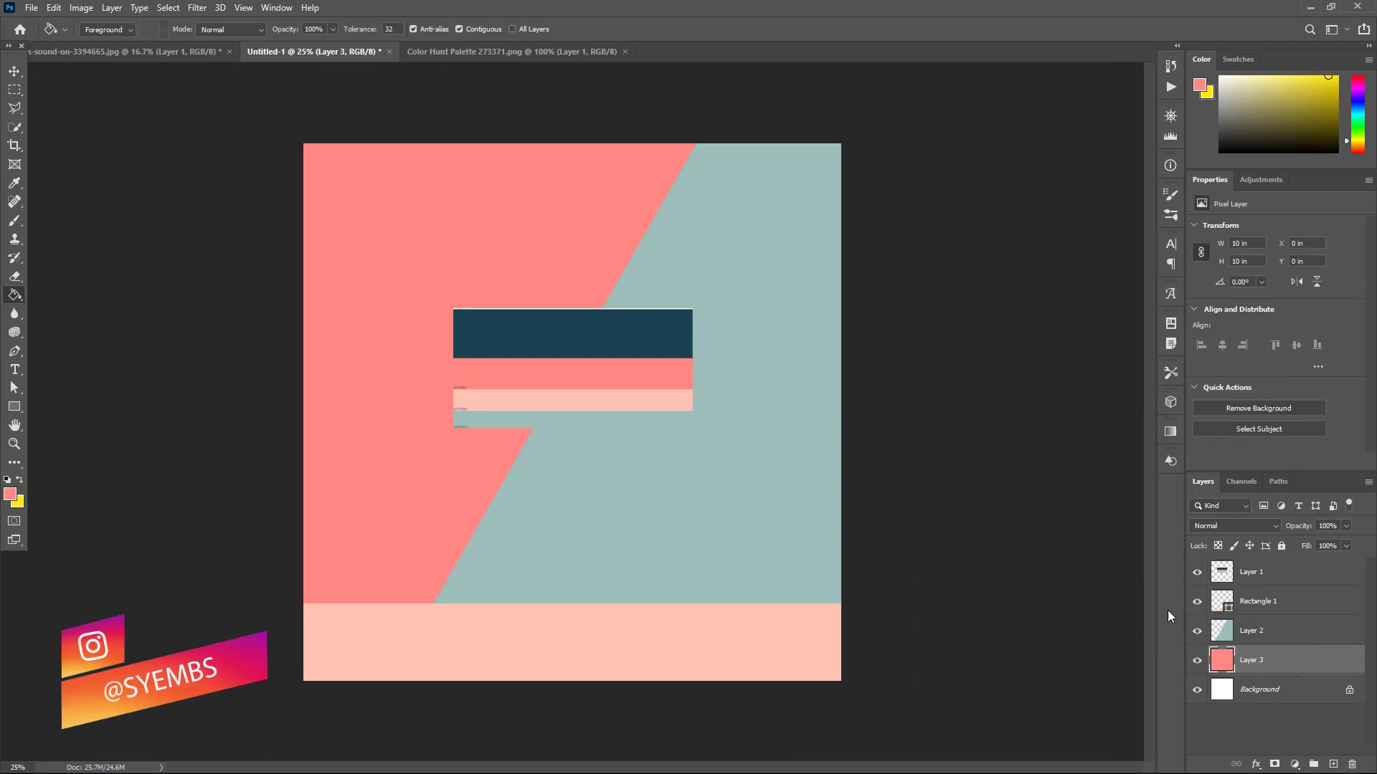
Hide the palette swatches and shift the teal shape right, enlarging it to about 102%.
left_click(1197, 573)
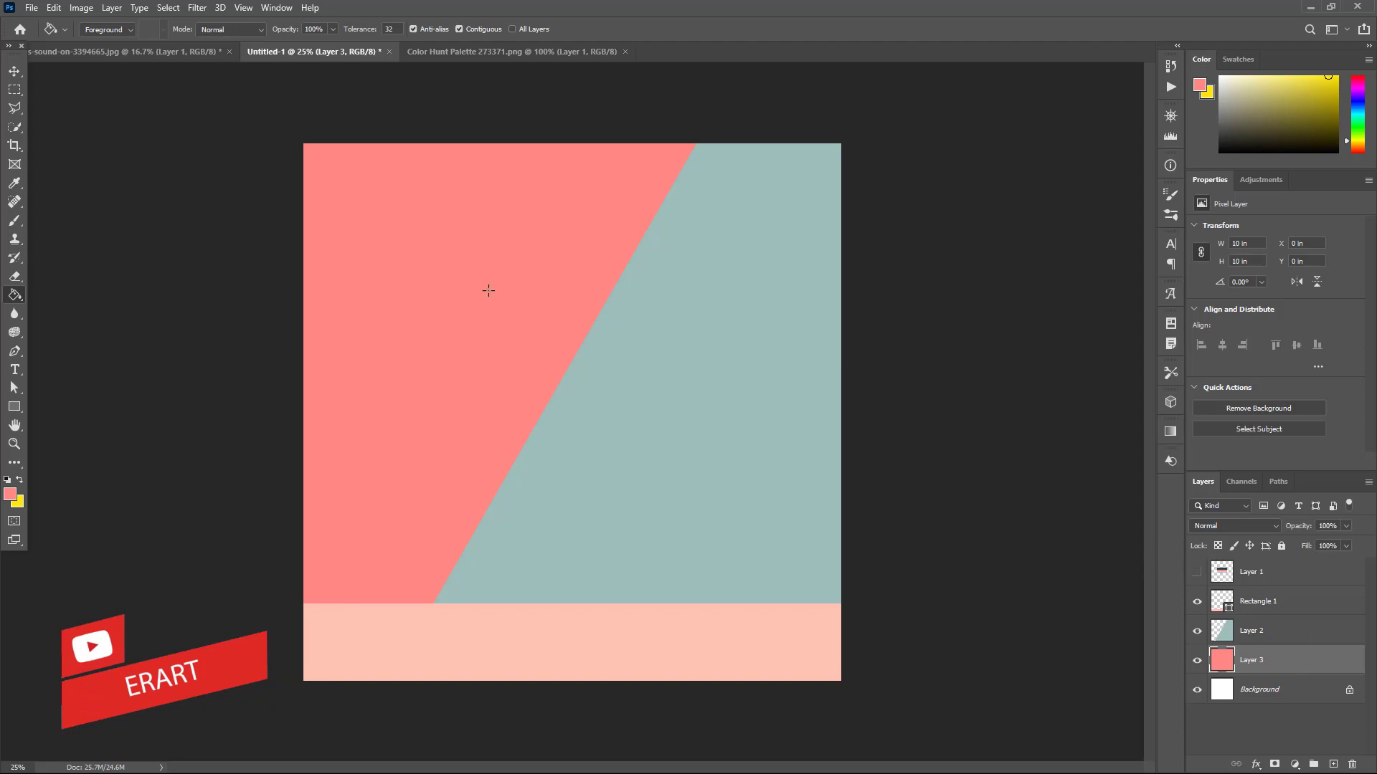
left_click(1221, 631)
key("v")
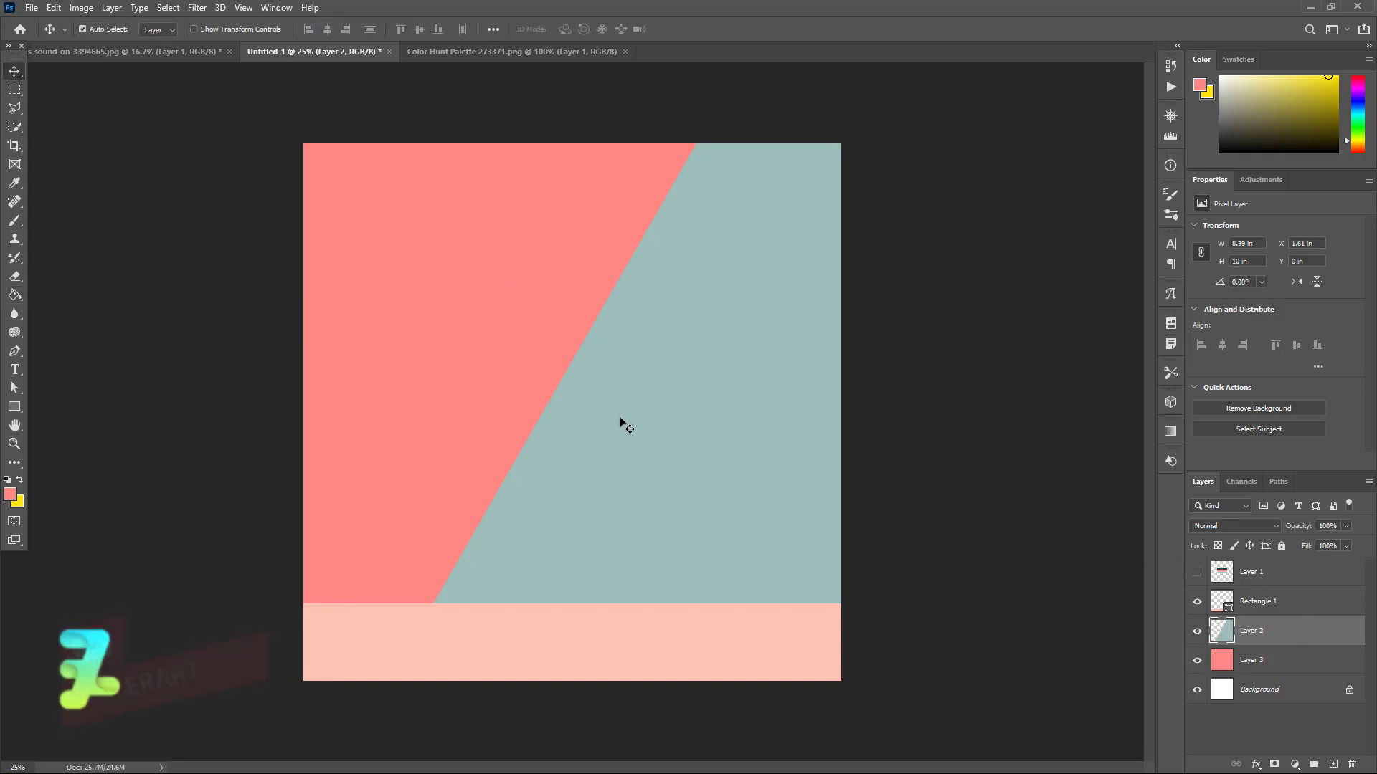
left_click_drag(622, 421, 639, 422)
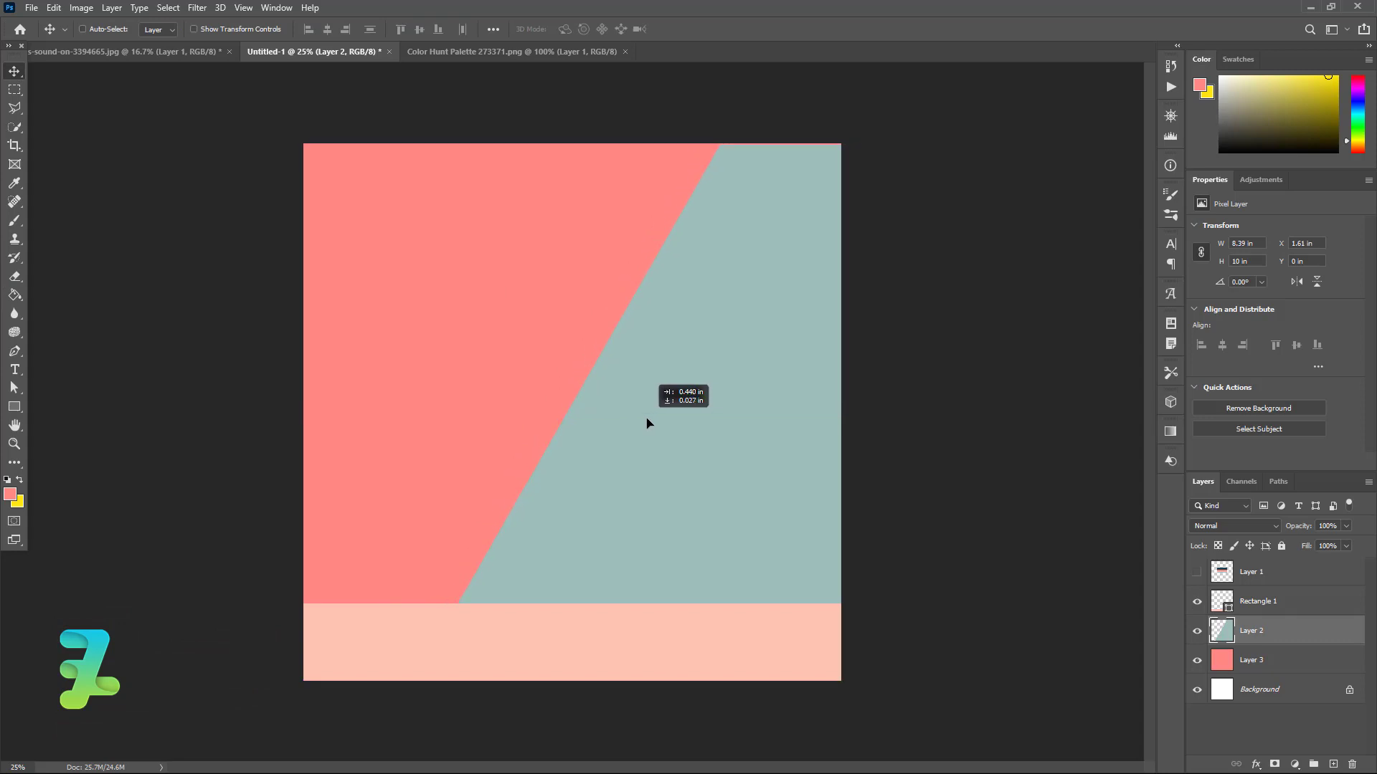
left_click_drag(640, 422, 646, 420)
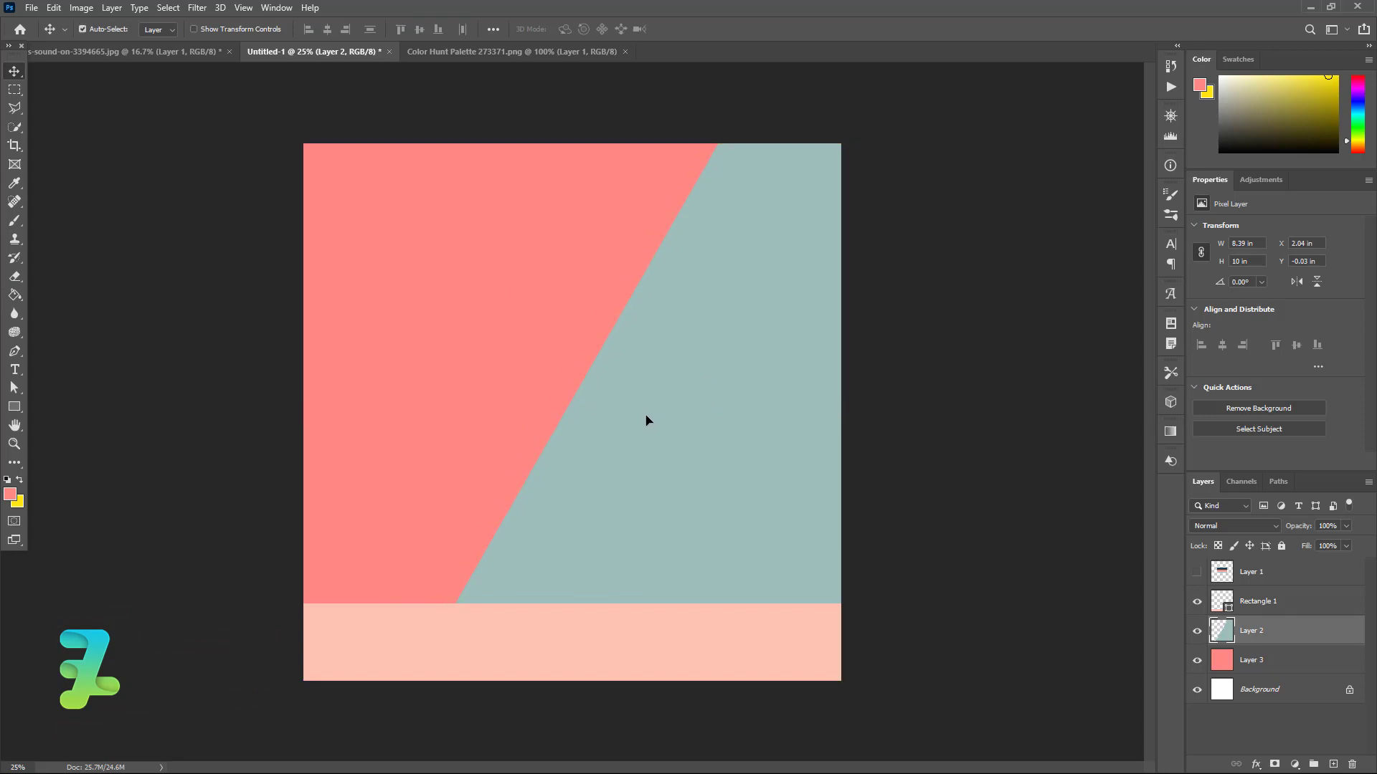
key("ctrl+t")
left_click_drag(412, 679, 407, 685)
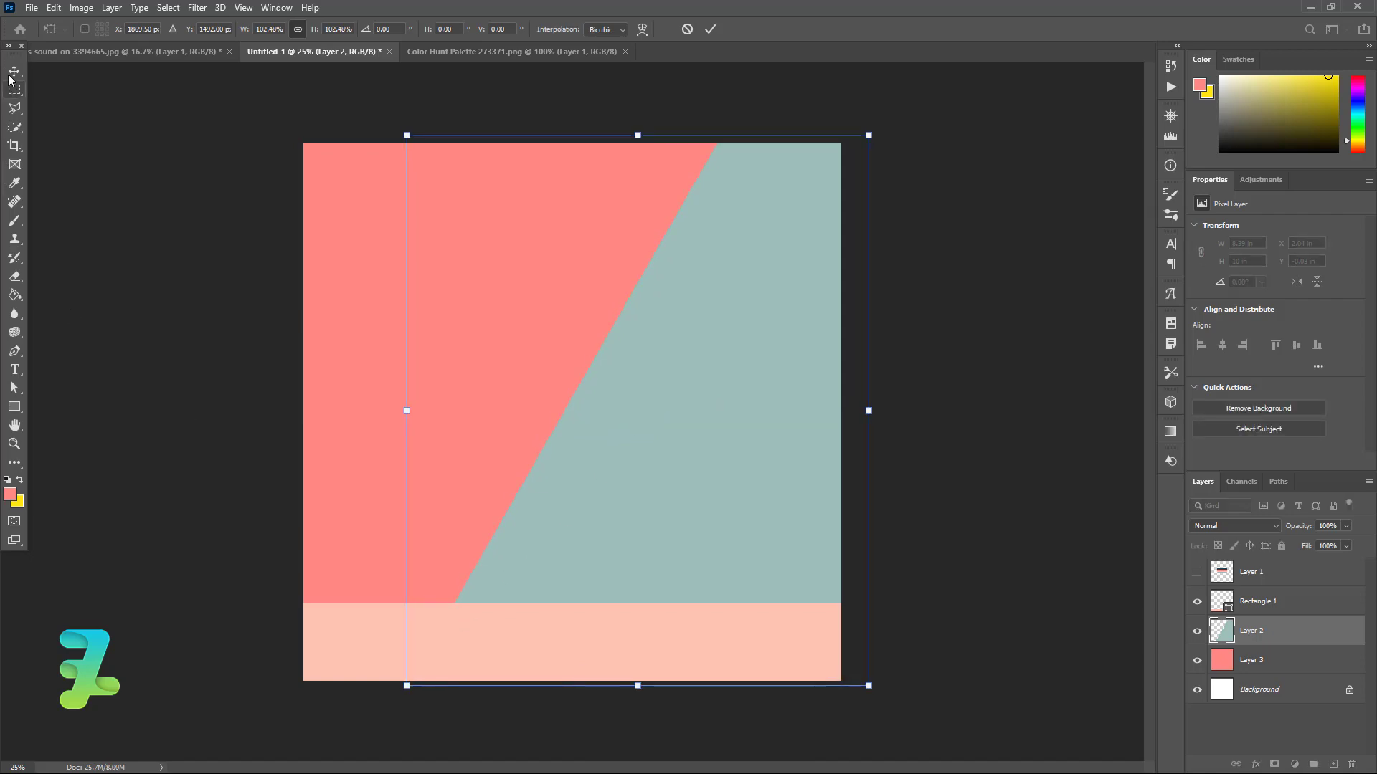
key("Return")
Copy the headphone cutout layer into the ad document as Layer 4.
left_click(165, 52)
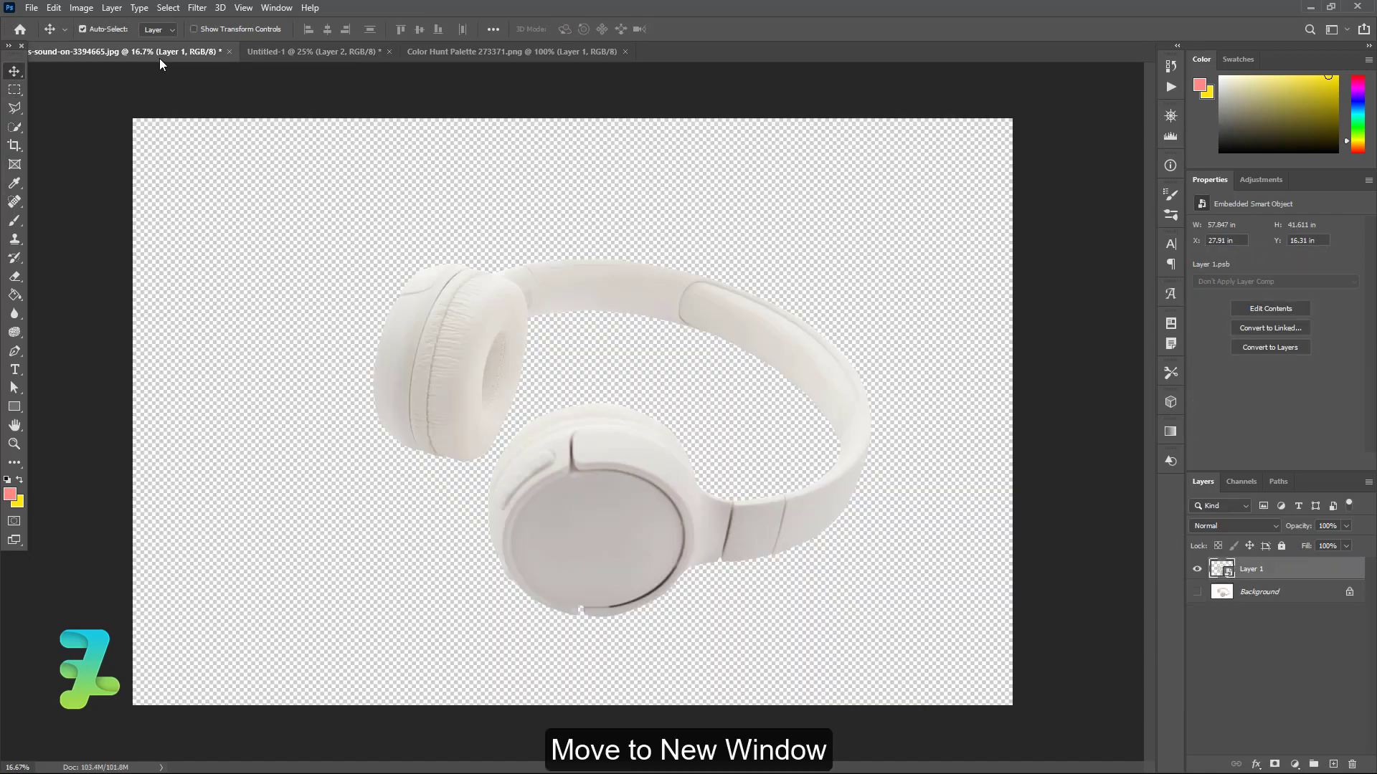
right_click(164, 52)
left_click(230, 130)
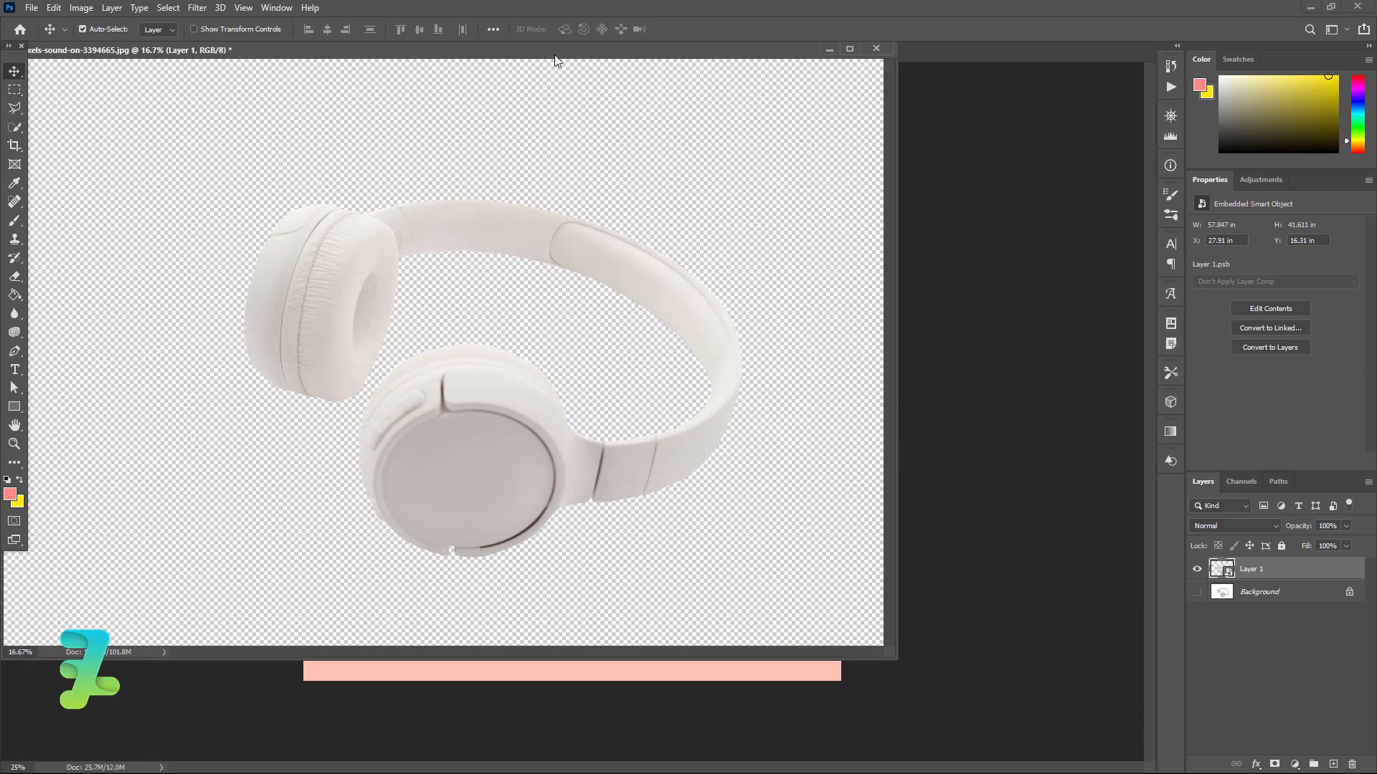
left_click_drag(566, 51, 584, 558)
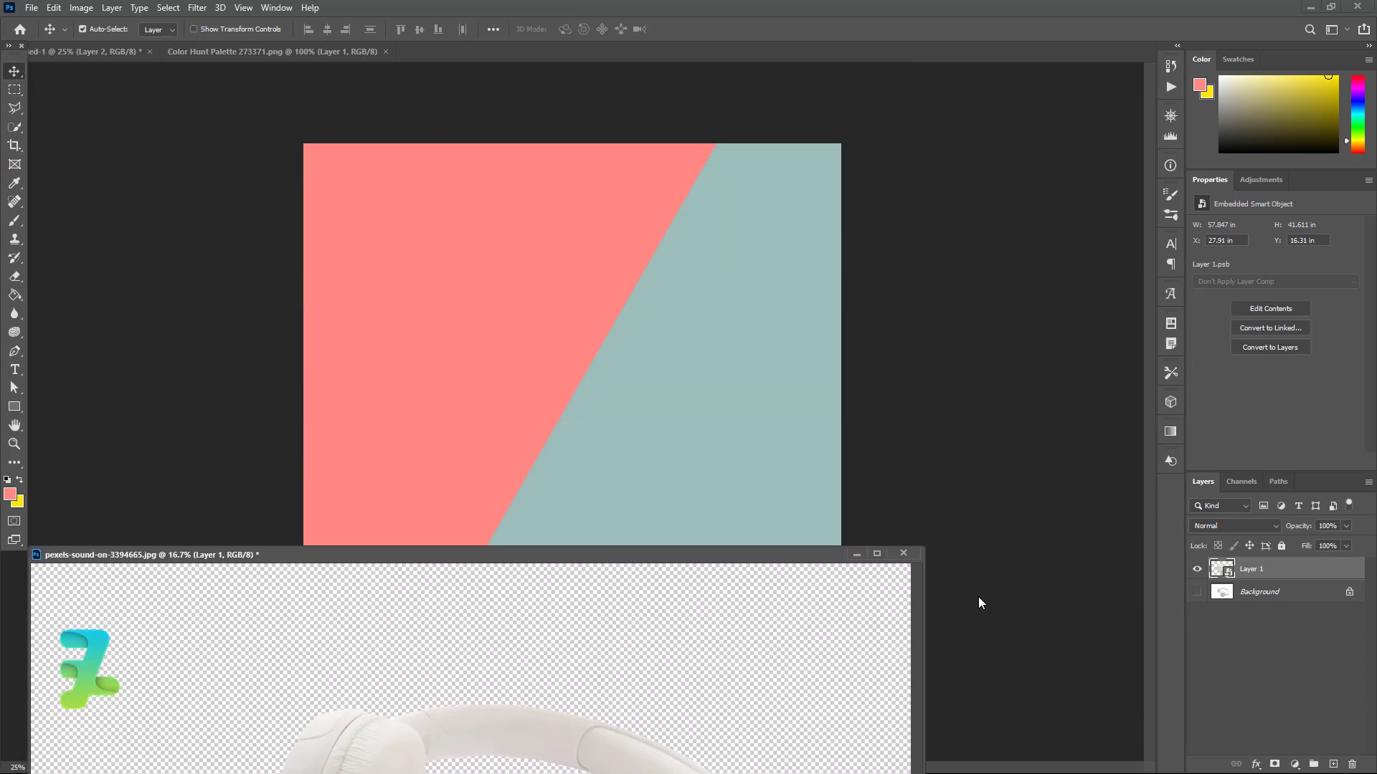
left_click_drag(1204, 567, 538, 452)
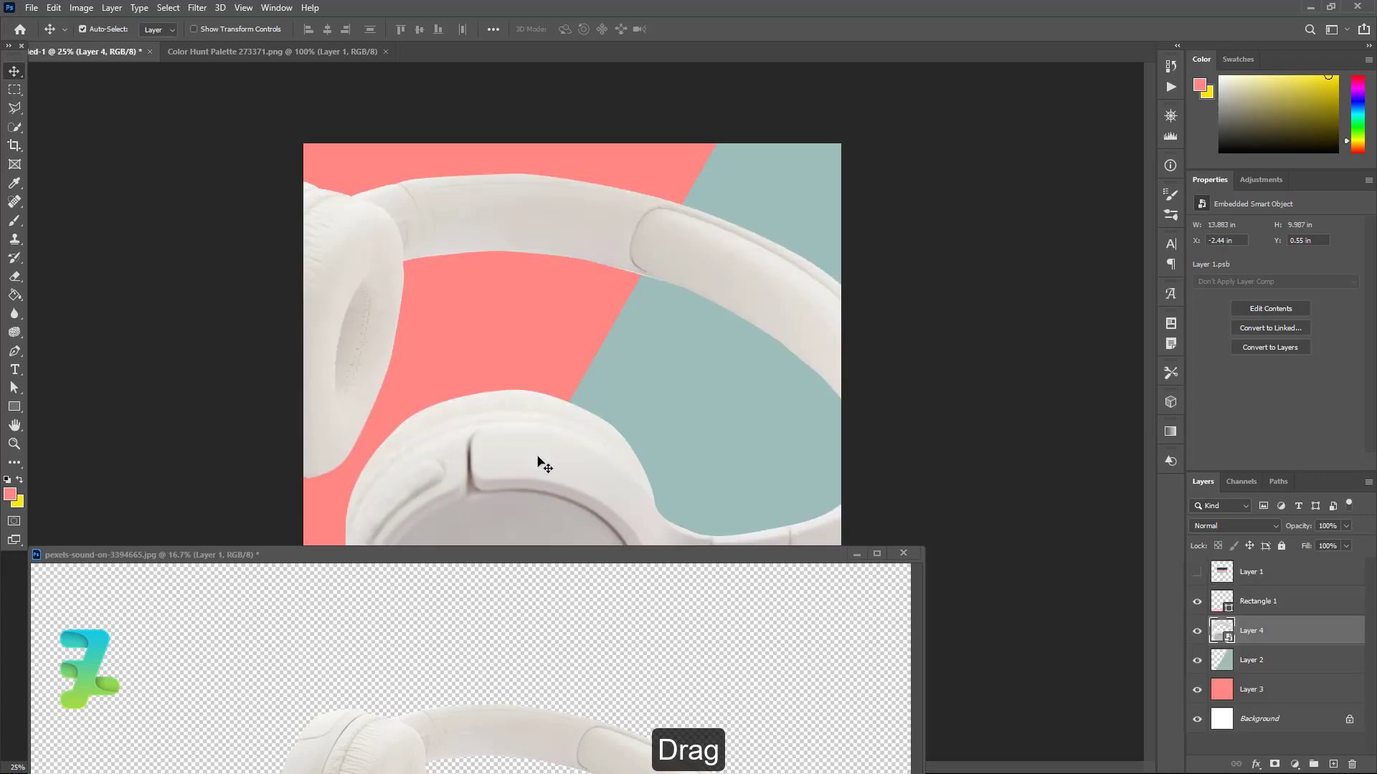
left_click_drag(514, 561, 528, 62)
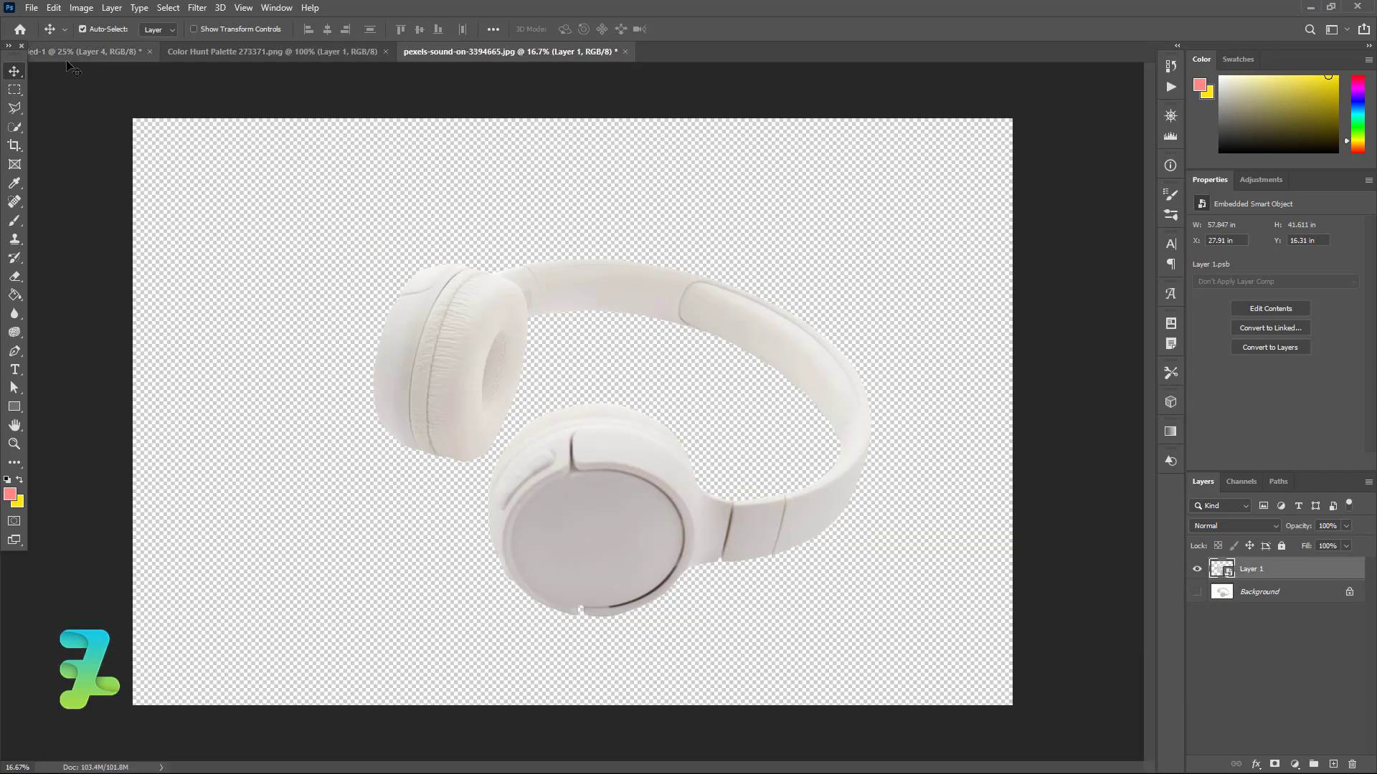
left_click(82, 52)
left_click_drag(667, 393, 667, 399)
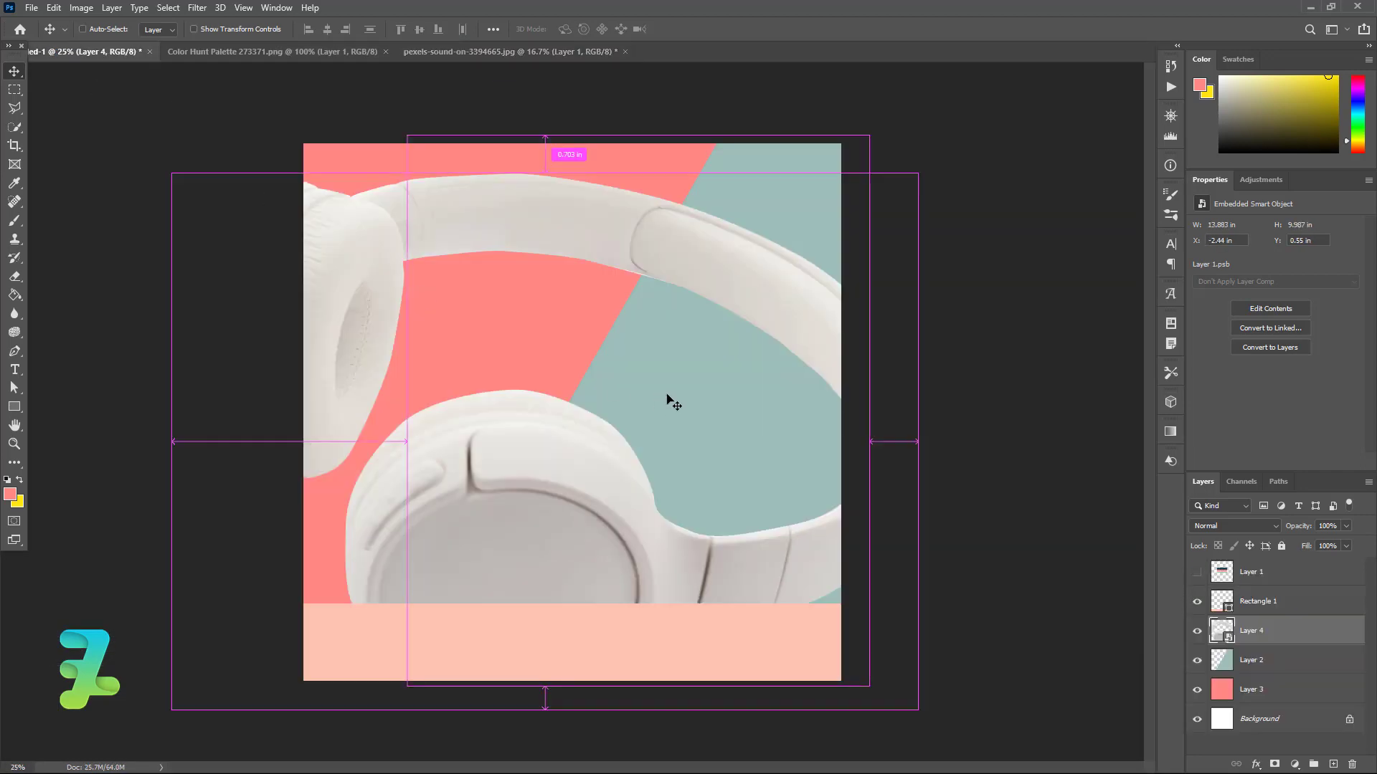
Scale the headphones to about 11% and rotate them about -64° across the colour split.
key("ctrl+t")
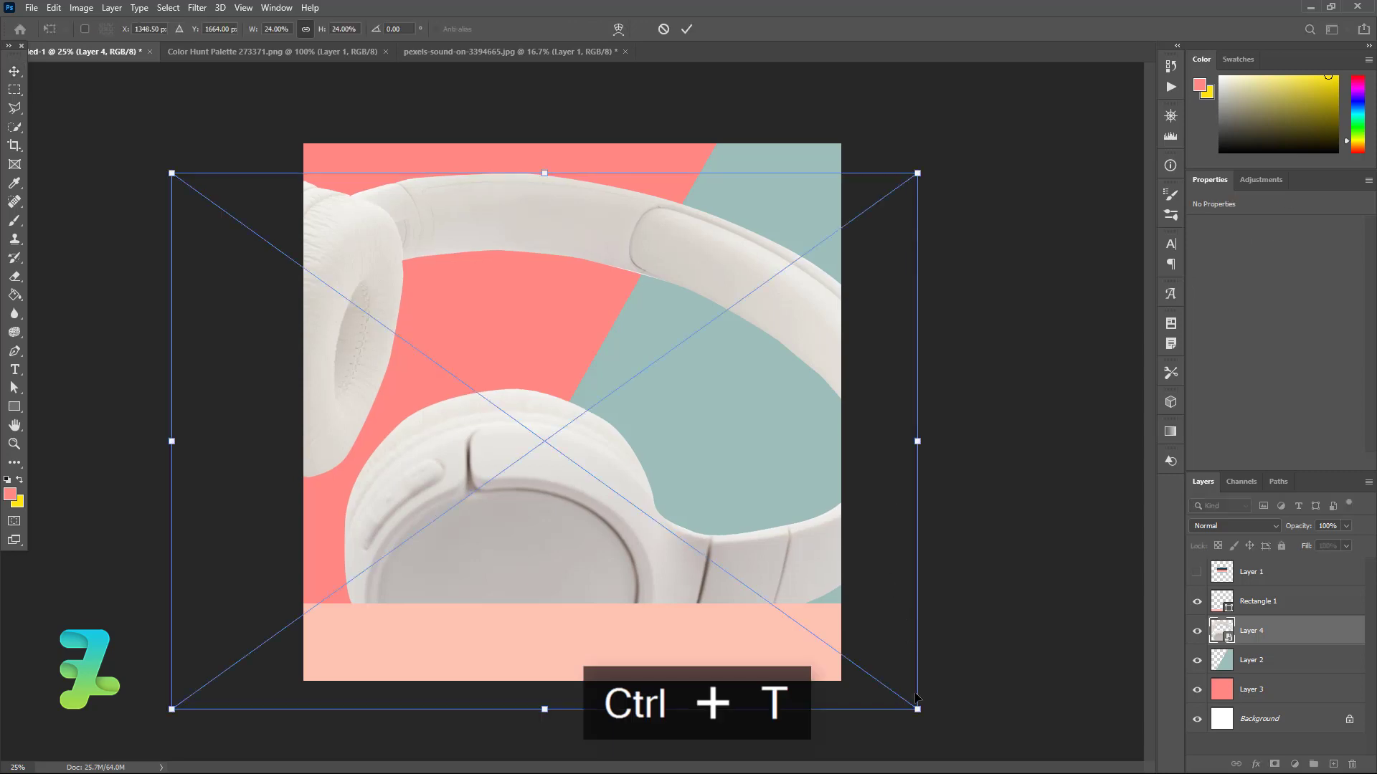
mouse_move(917, 710)
left_mouse_down()
mouse_move(725, 553)
mouse_move(710, 333)
left_mouse_up()
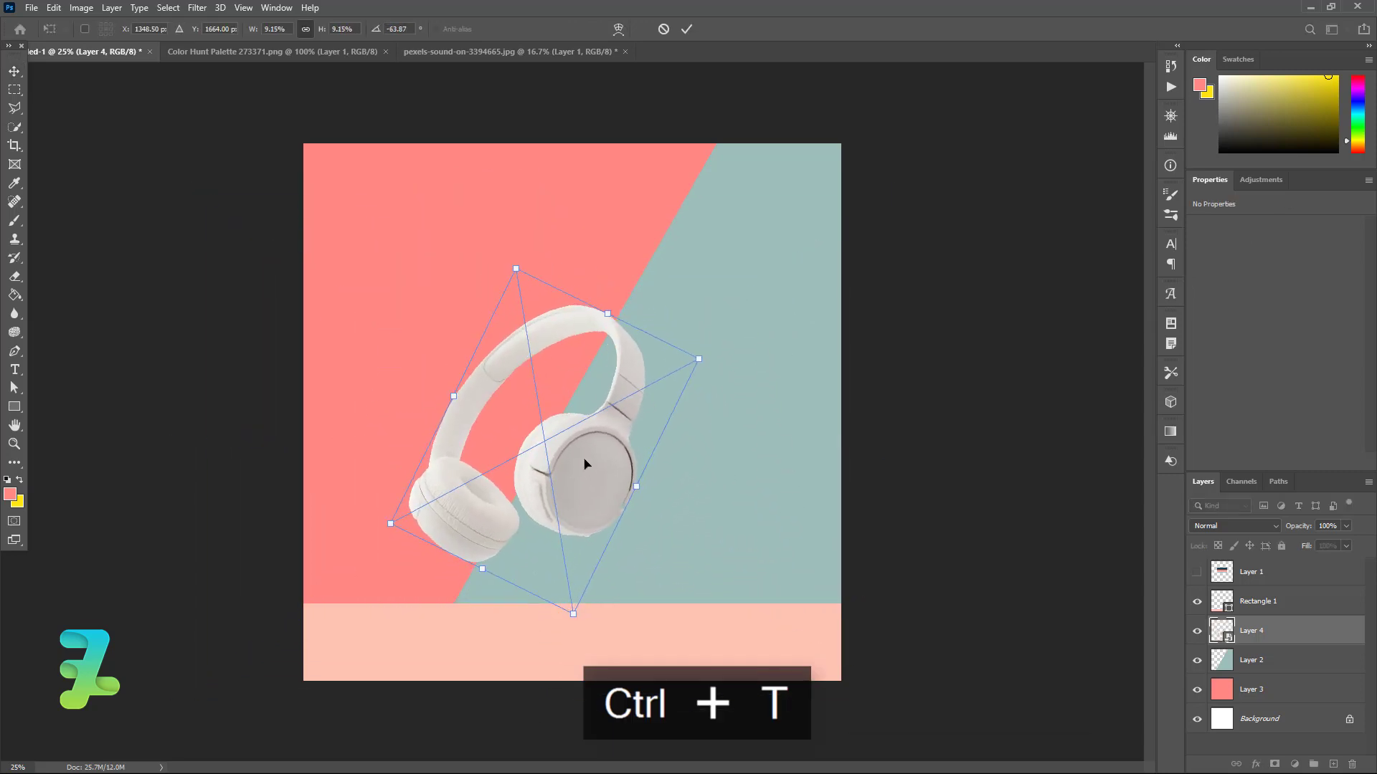
left_click_drag(583, 461, 611, 411)
left_click_drag(600, 567, 610, 597)
left_click_drag(621, 433, 625, 424)
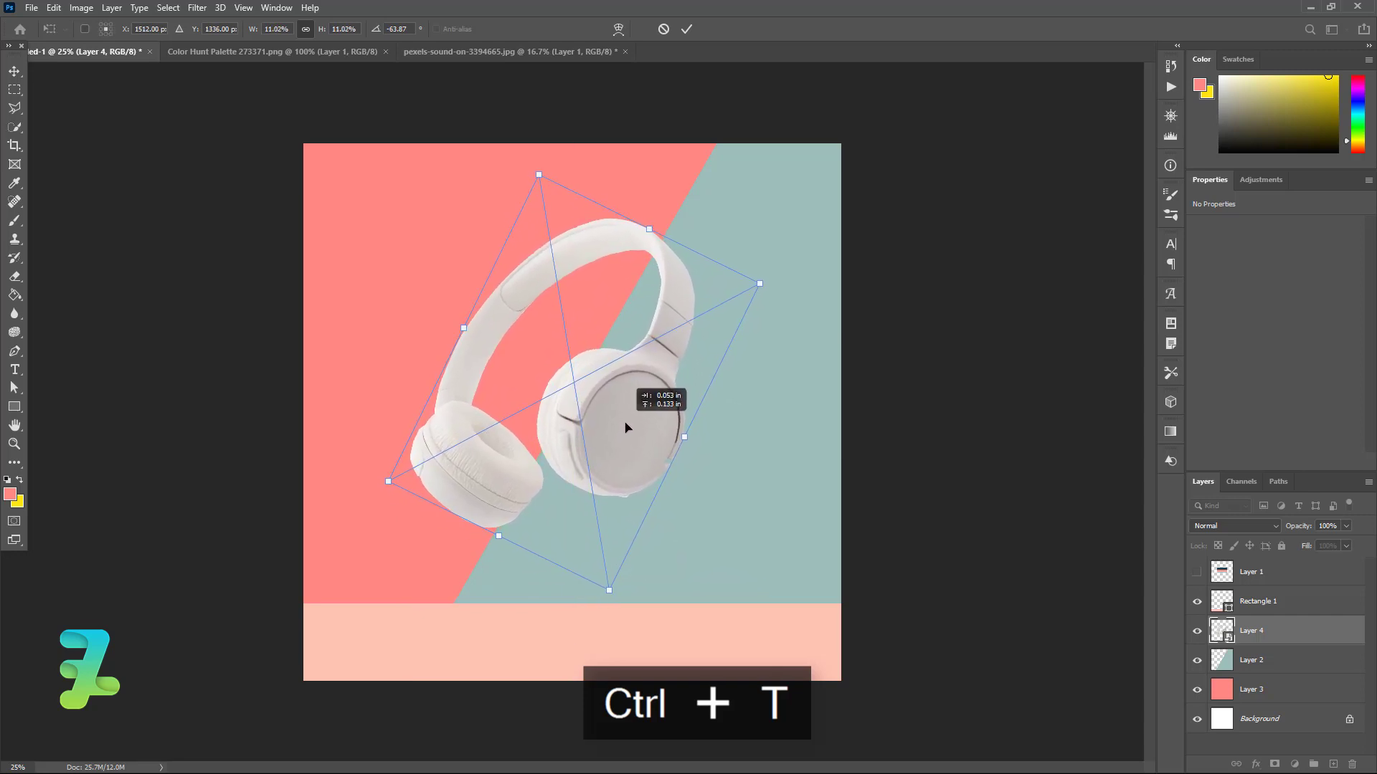
left_click(14, 71)
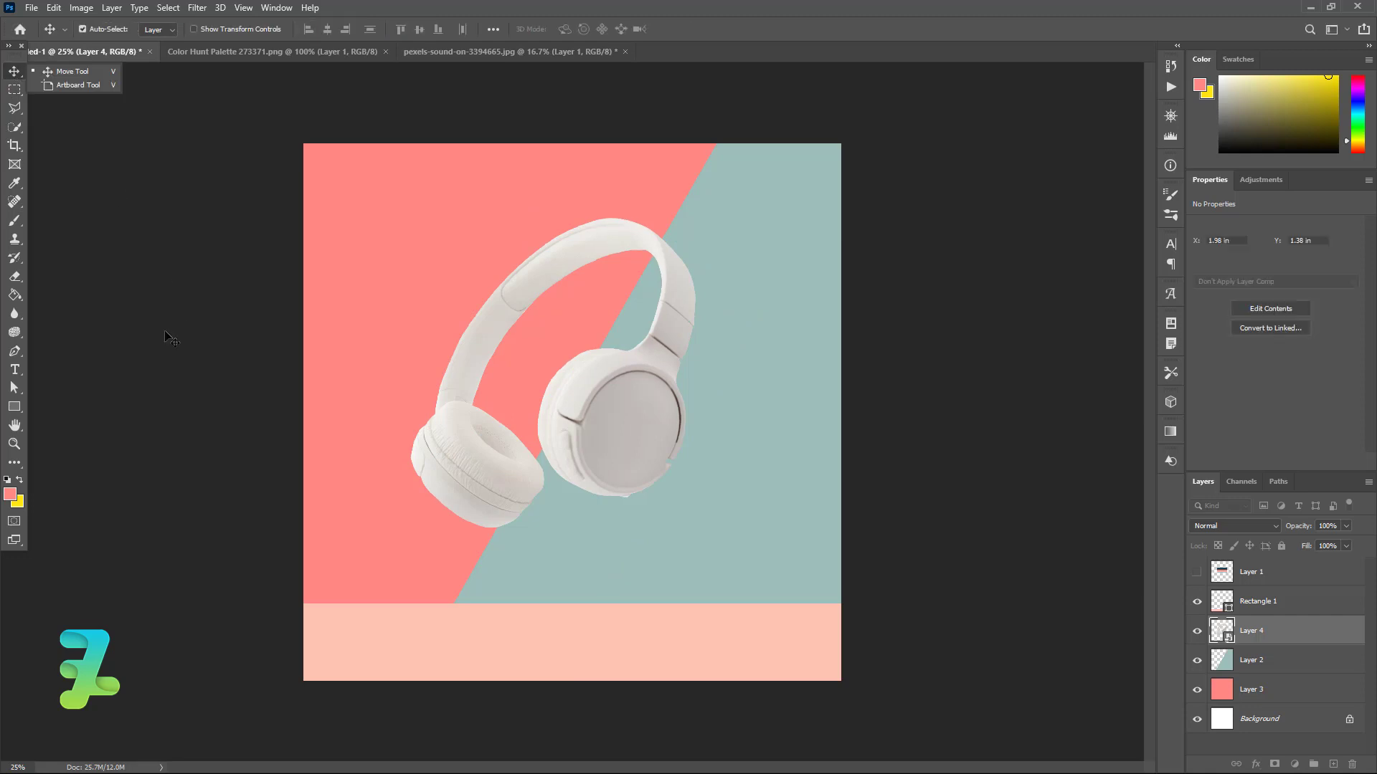
On a new layer, start a curved Pen path around the left ear cup.
left_click(13, 350)
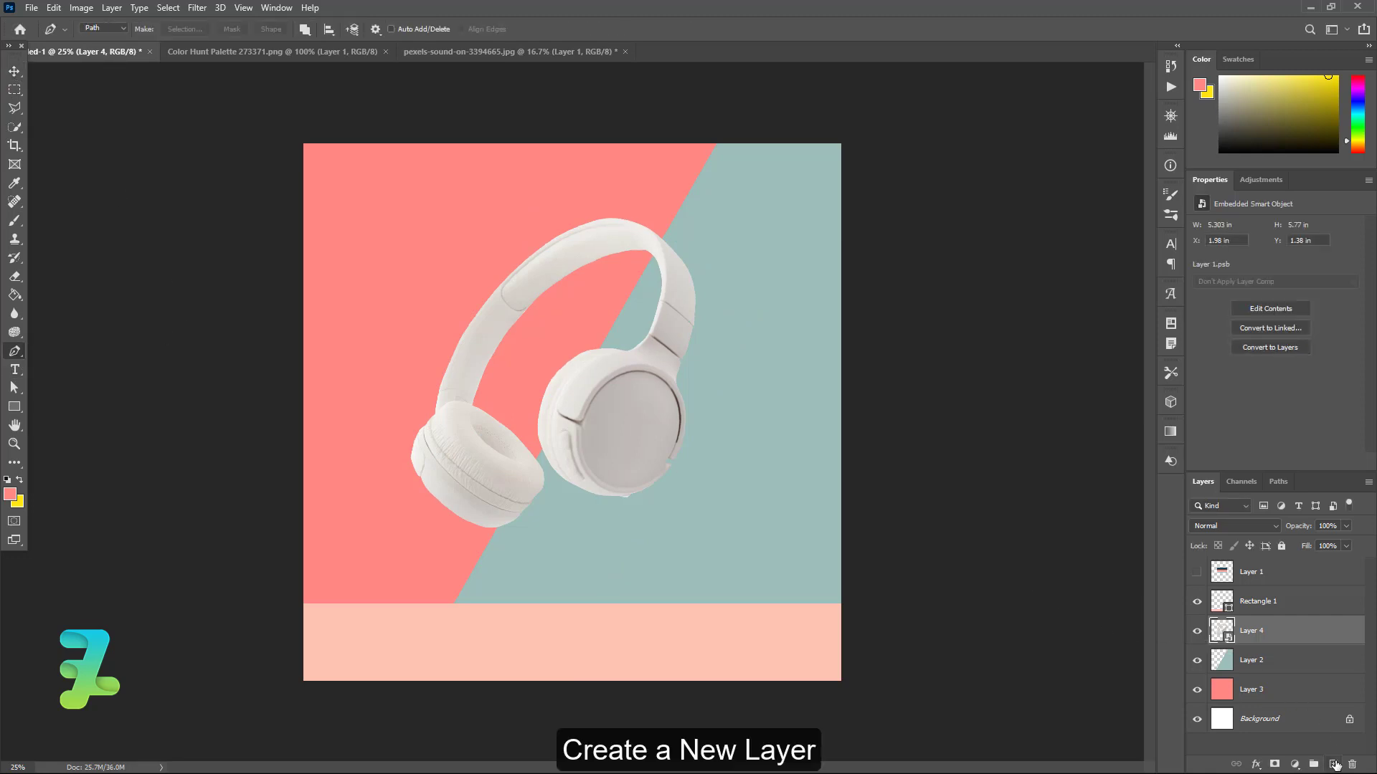
left_click(1333, 765)
left_click(554, 498)
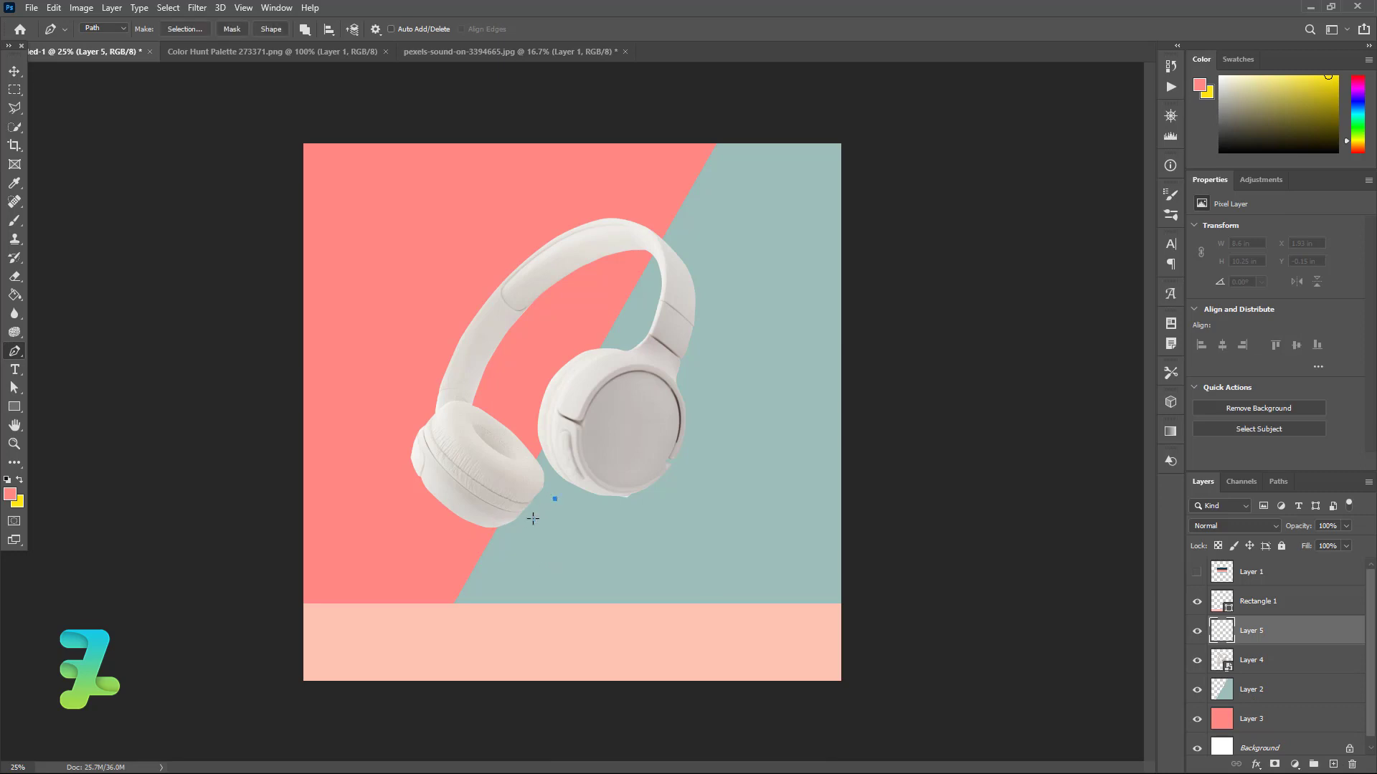
left_click_drag(490, 543, 456, 532)
left_click_drag(398, 460, 391, 414)
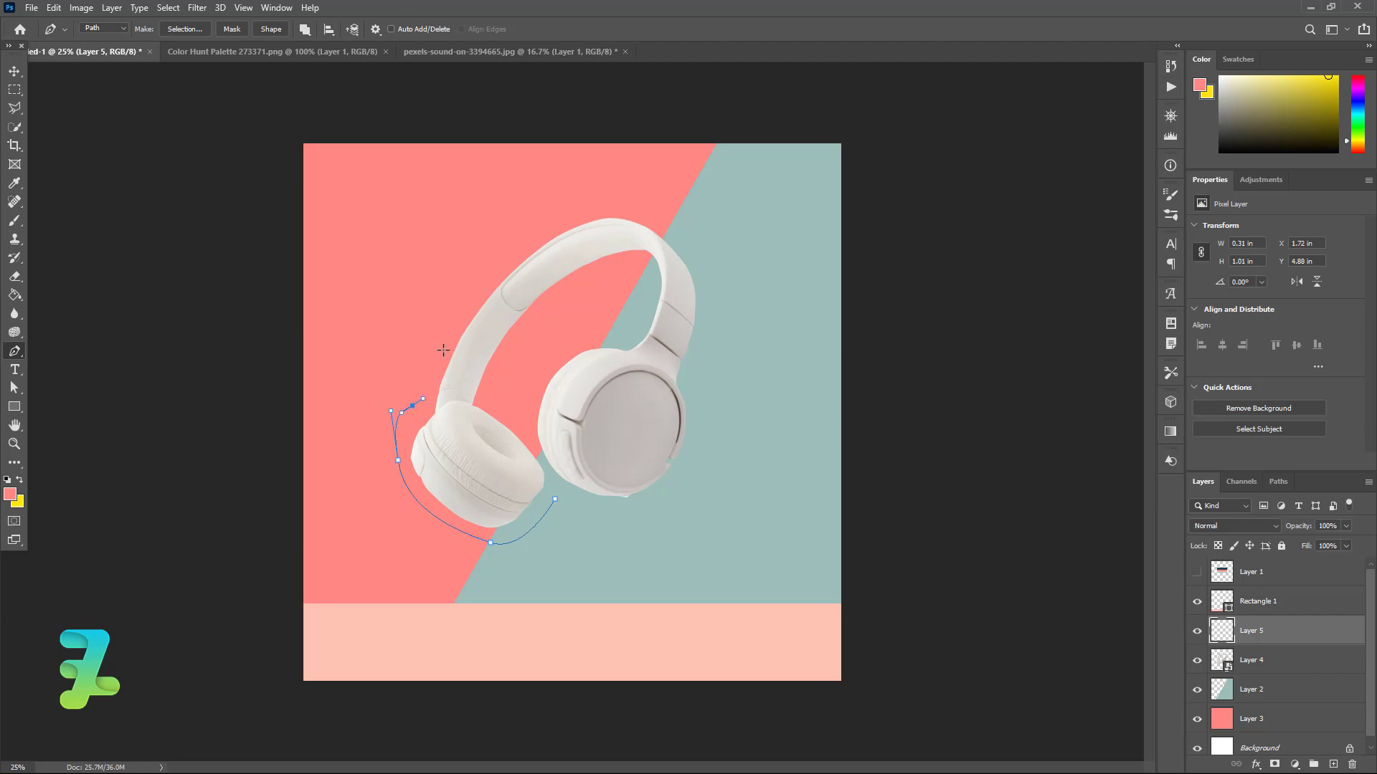
left_click_drag(456, 329, 462, 308)
key("ctrl+z")
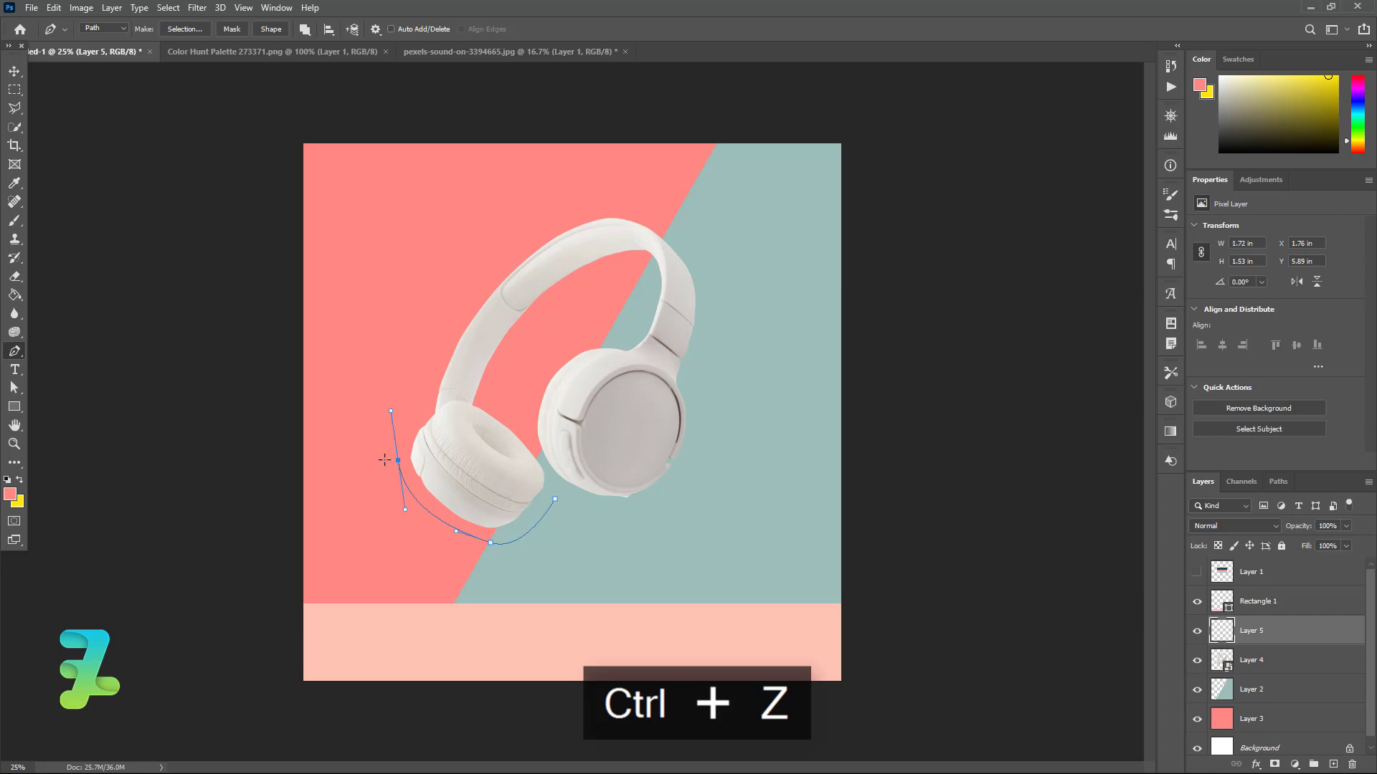
key("ctrl+z")
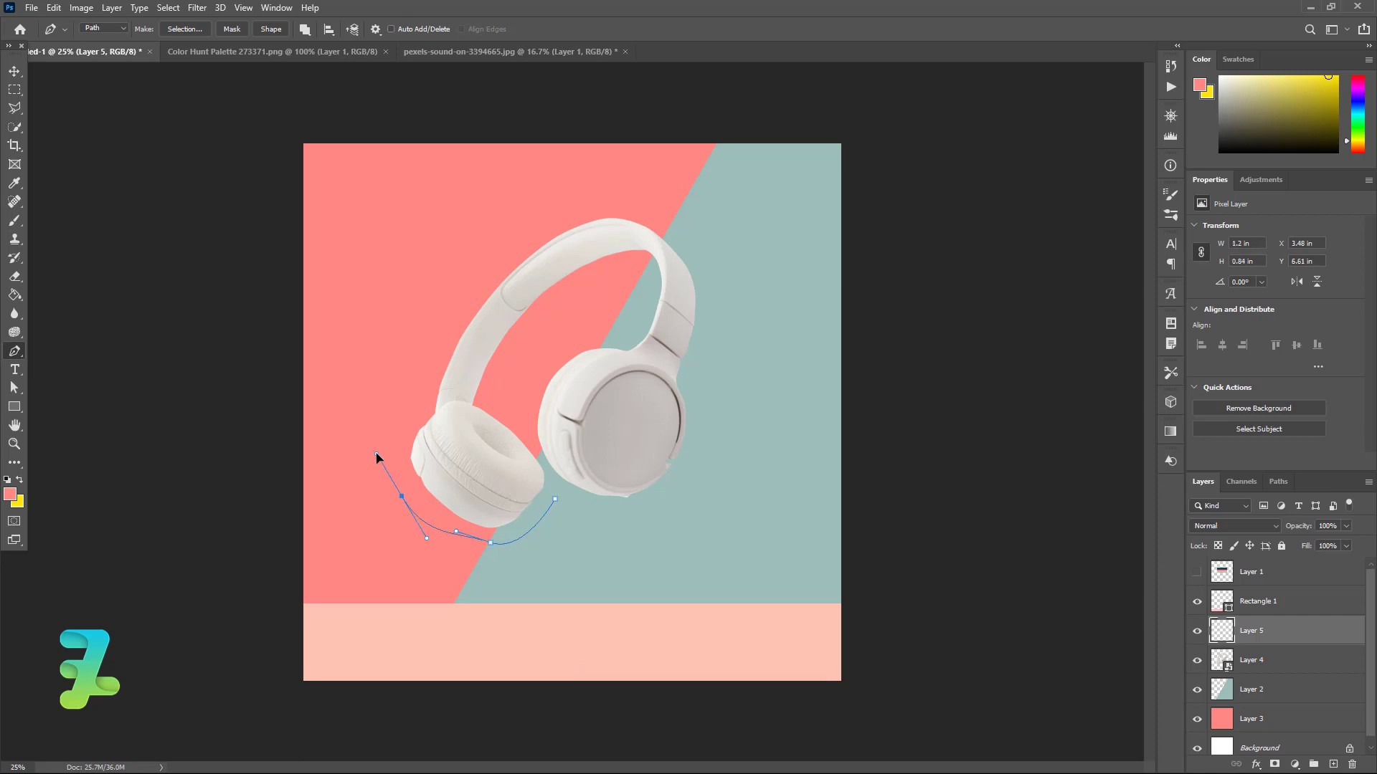
key("ctrl+z")
mouse_move(401, 477)
left_mouse_down()
mouse_move(377, 430)
mouse_move(419, 408)
left_mouse_up()
left_click_drag(442, 346, 450, 324)
Continue the path over the headband and down the right side, re-placing misplaced points.
left_click_drag(552, 228, 600, 208)
left_click_drag(692, 252, 724, 302)
key("ctrl+z")
mouse_move(682, 246)
left_mouse_down()
mouse_move(713, 292)
mouse_move(695, 367)
left_mouse_up()
key("ctrl+z")
left_click(695, 438)
key("ctrl+z")
left_click_drag(687, 391, 688, 401)
Extend the path below the right ear cup, undoing and redoing points until it fits.
left_click_drag(685, 466, 670, 488)
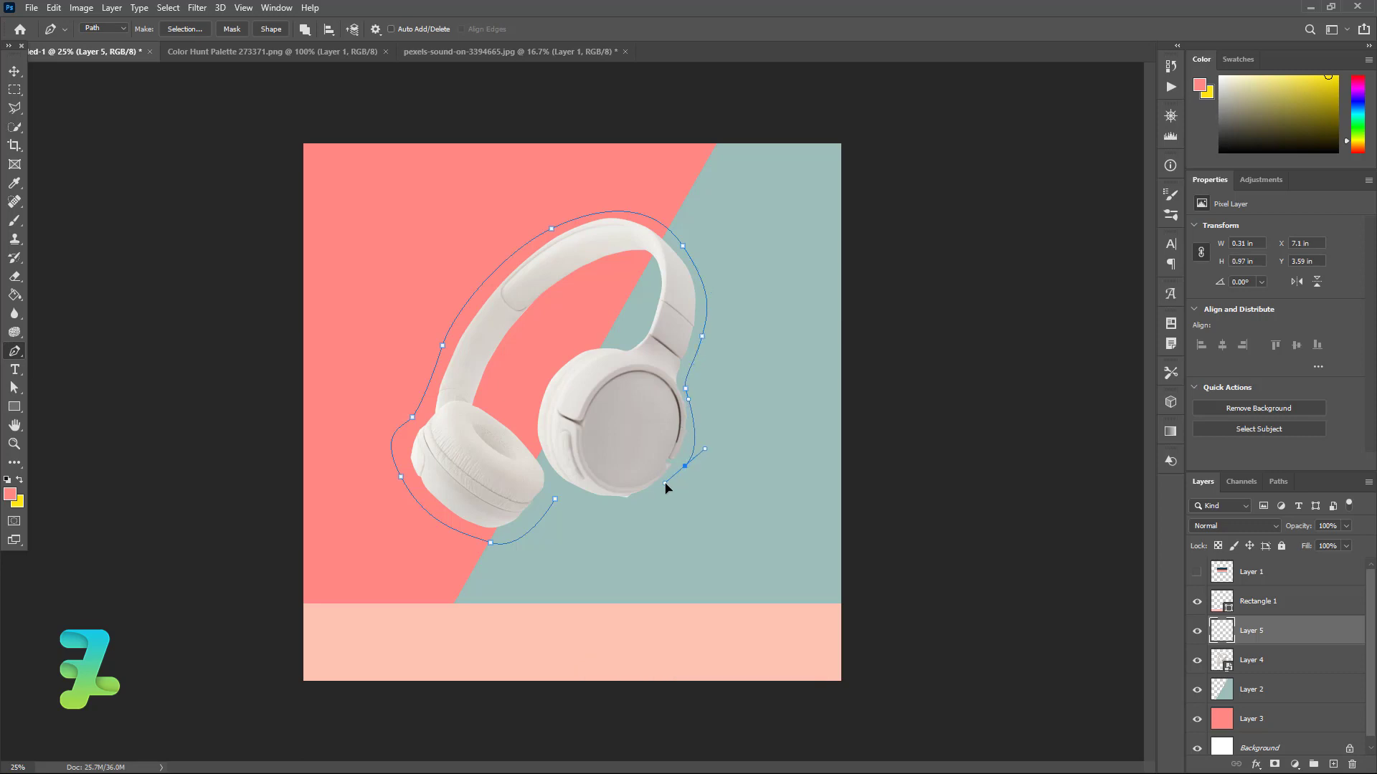
key("ctrl+z")
mouse_move(692, 466)
left_mouse_down()
mouse_move(685, 490)
mouse_move(646, 509)
left_mouse_up()
key("ctrl+z")
key("ctrl+z")
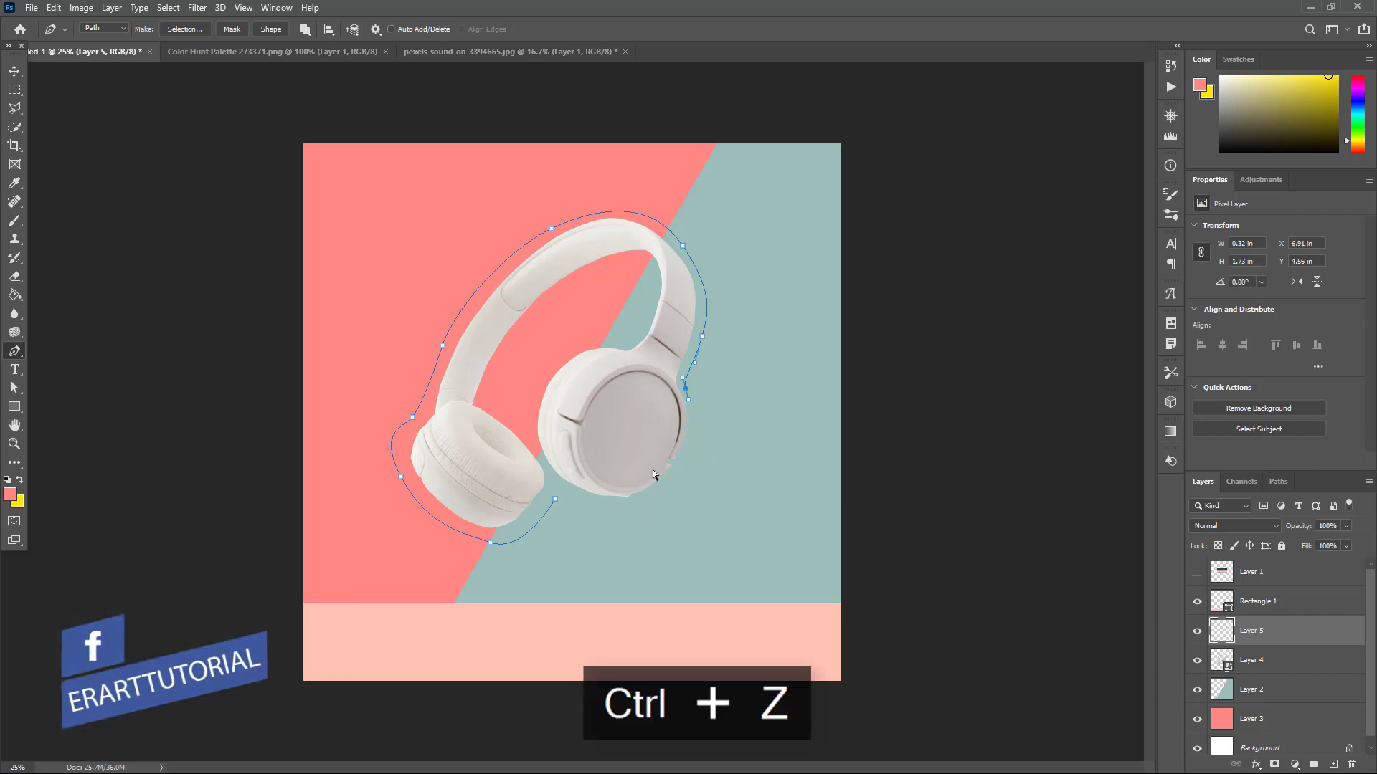
key("ctrl+z")
left_click_drag(689, 392, 695, 411)
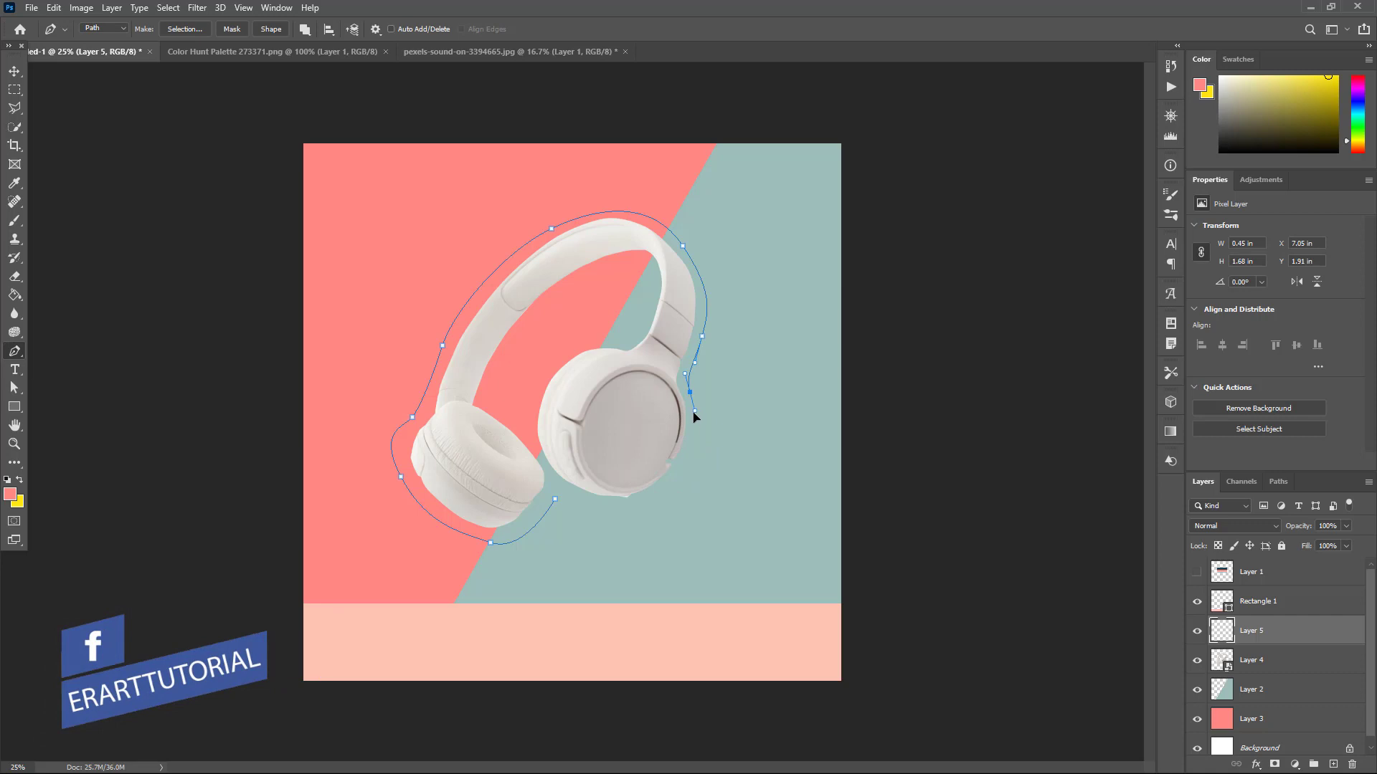
key("ctrl+z")
mouse_move(683, 482)
left_mouse_down()
mouse_move(601, 526)
mouse_move(539, 494)
left_mouse_up()
key("ctrl+z")
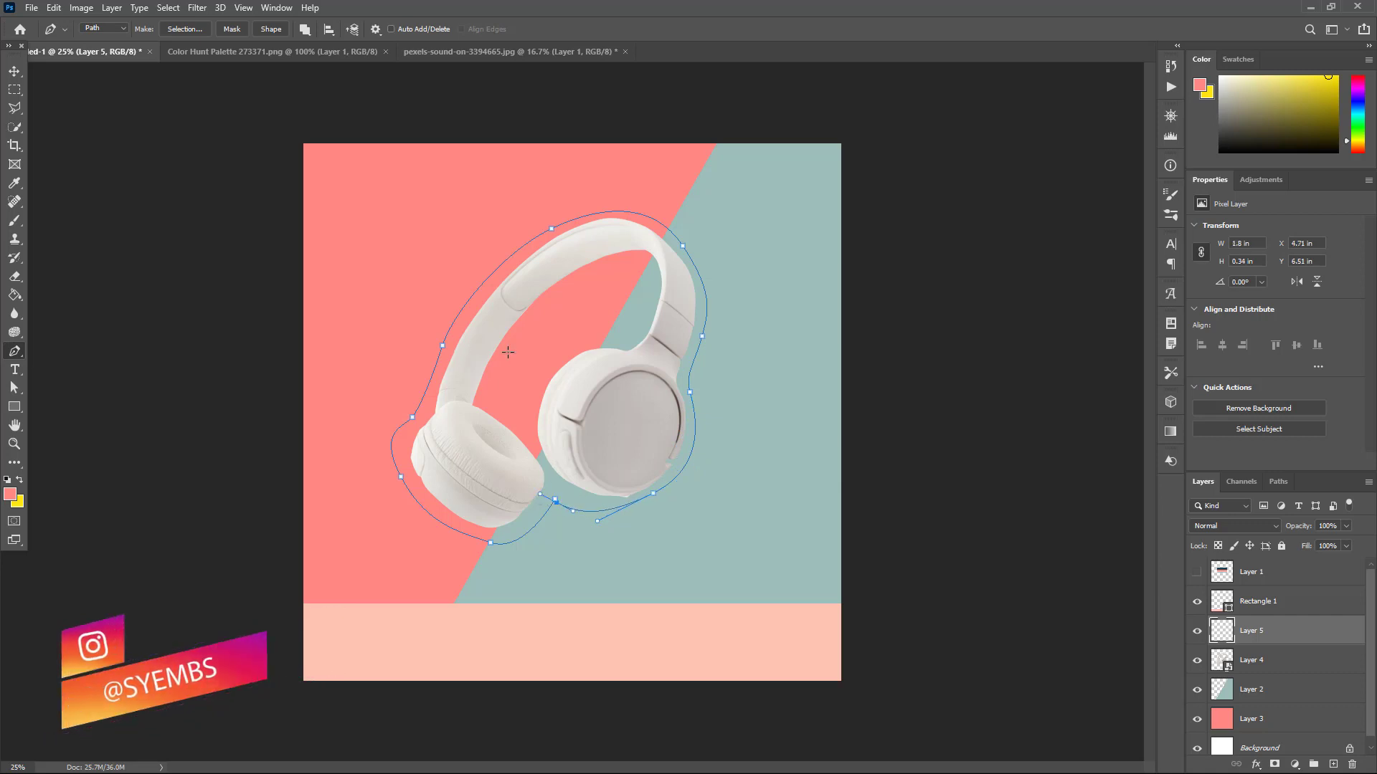
Place Roboto Black 14 pt type along the curved path and widen its tracking to 680.
left_click(15, 369)
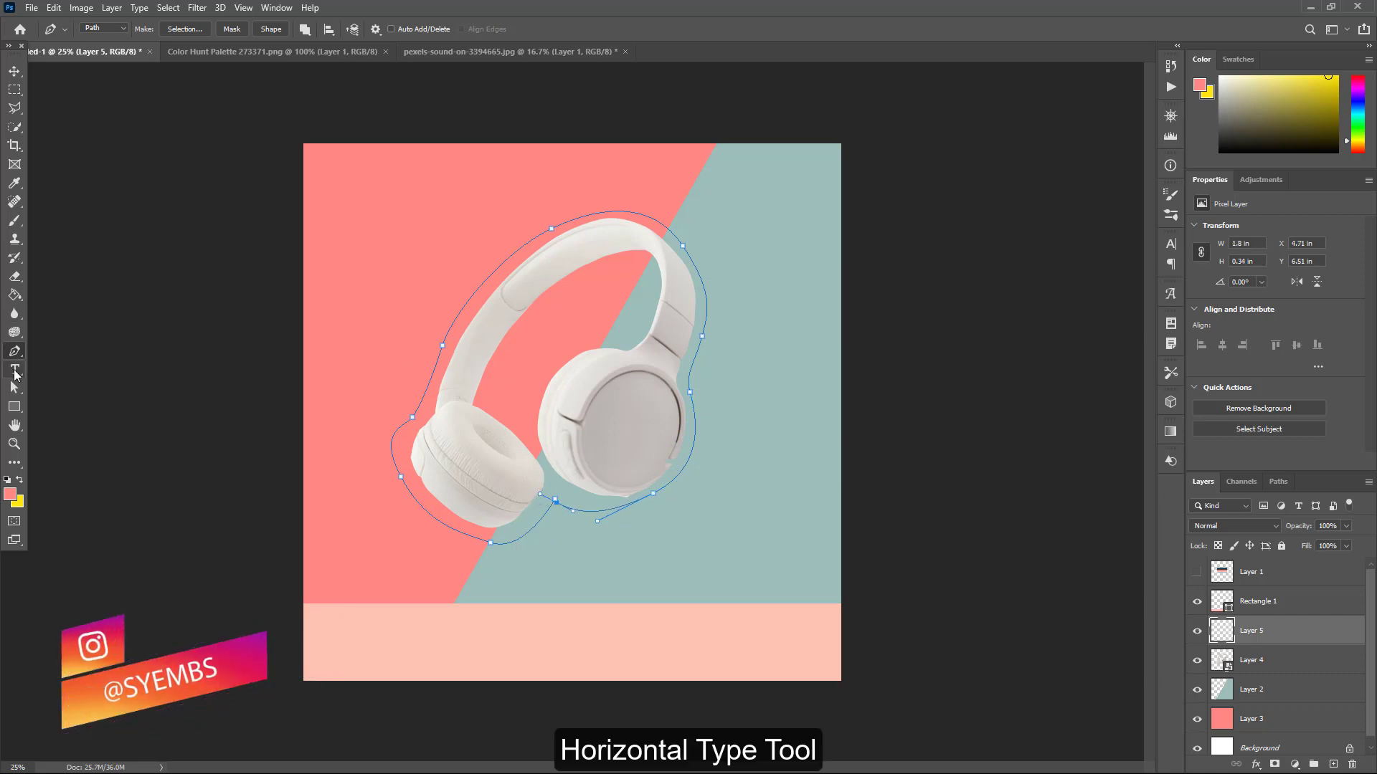
left_click(48, 371)
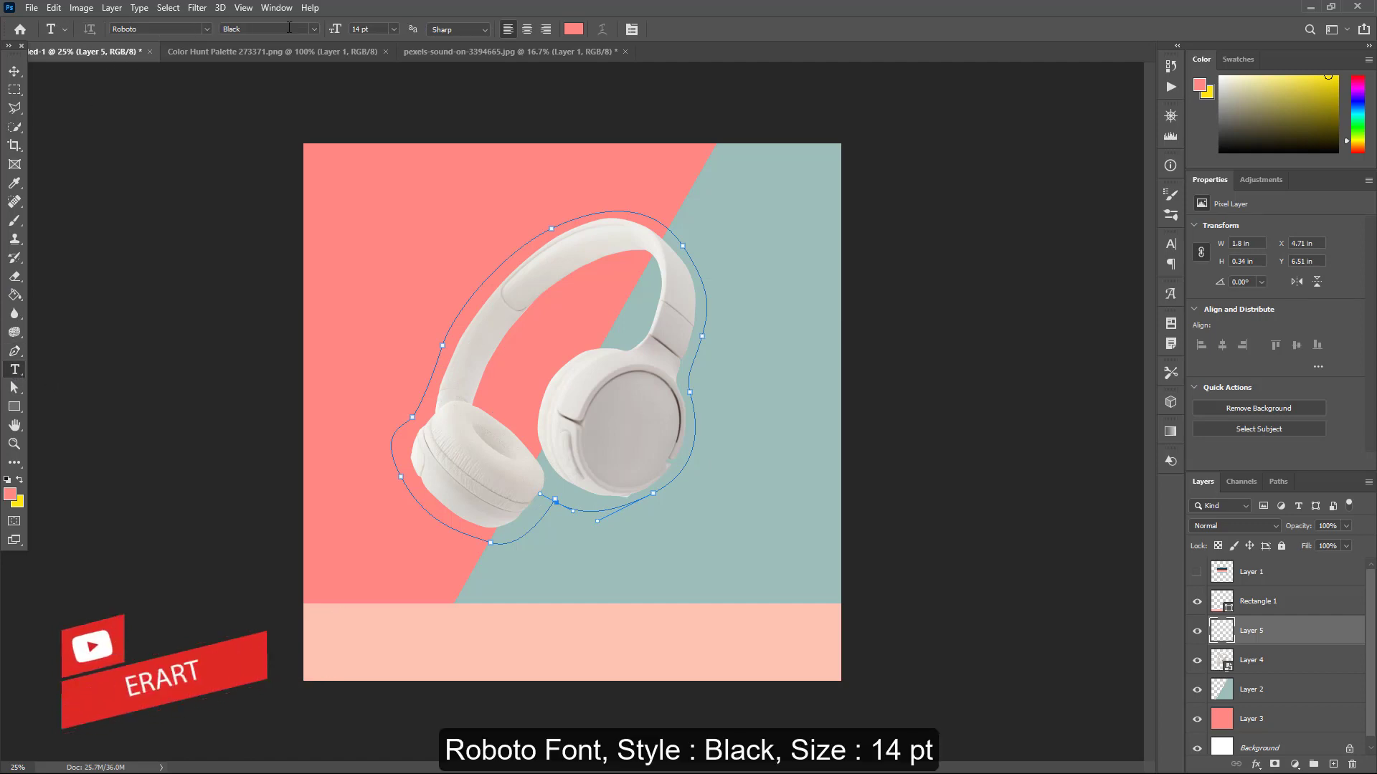
left_click(393, 28)
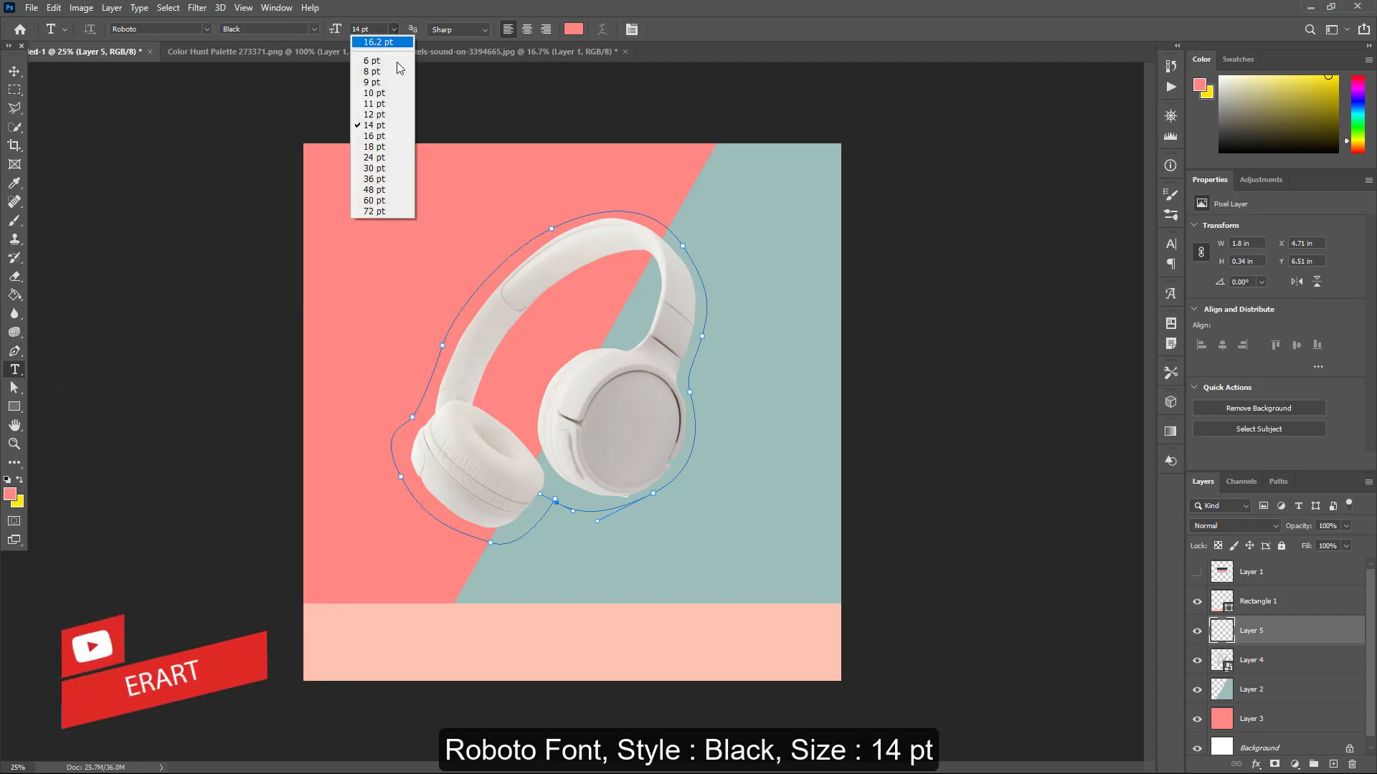
left_click(382, 118)
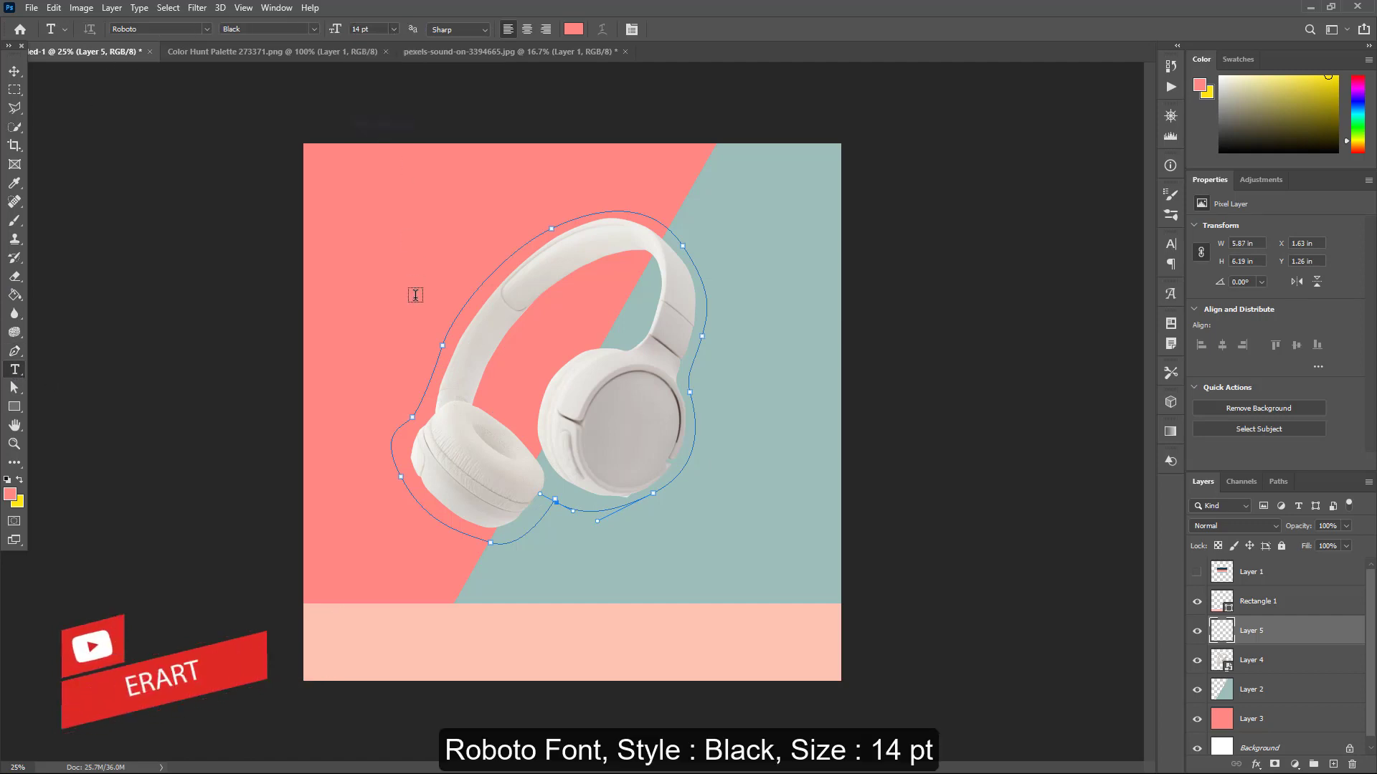
left_click(442, 339)
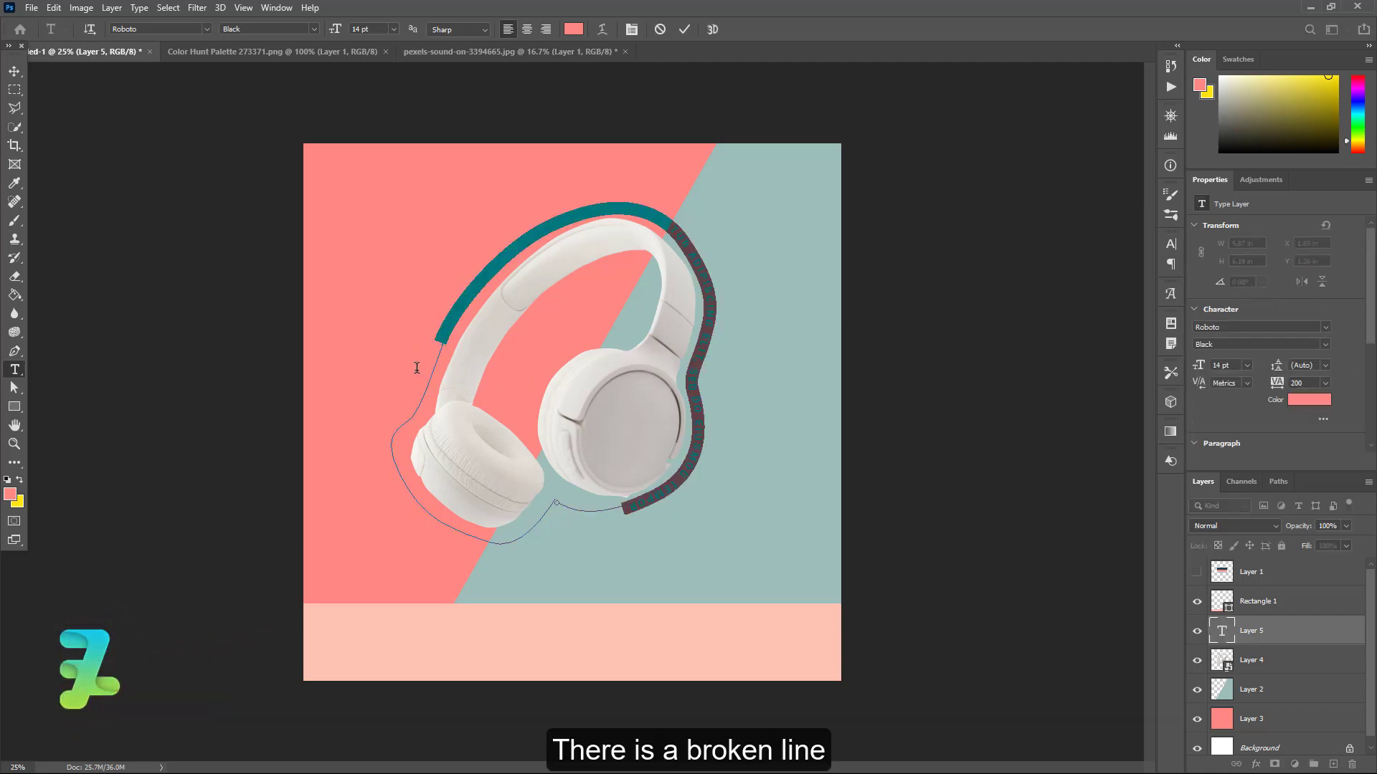
left_click(631, 28)
left_click_drag(1092, 297, 1150, 309)
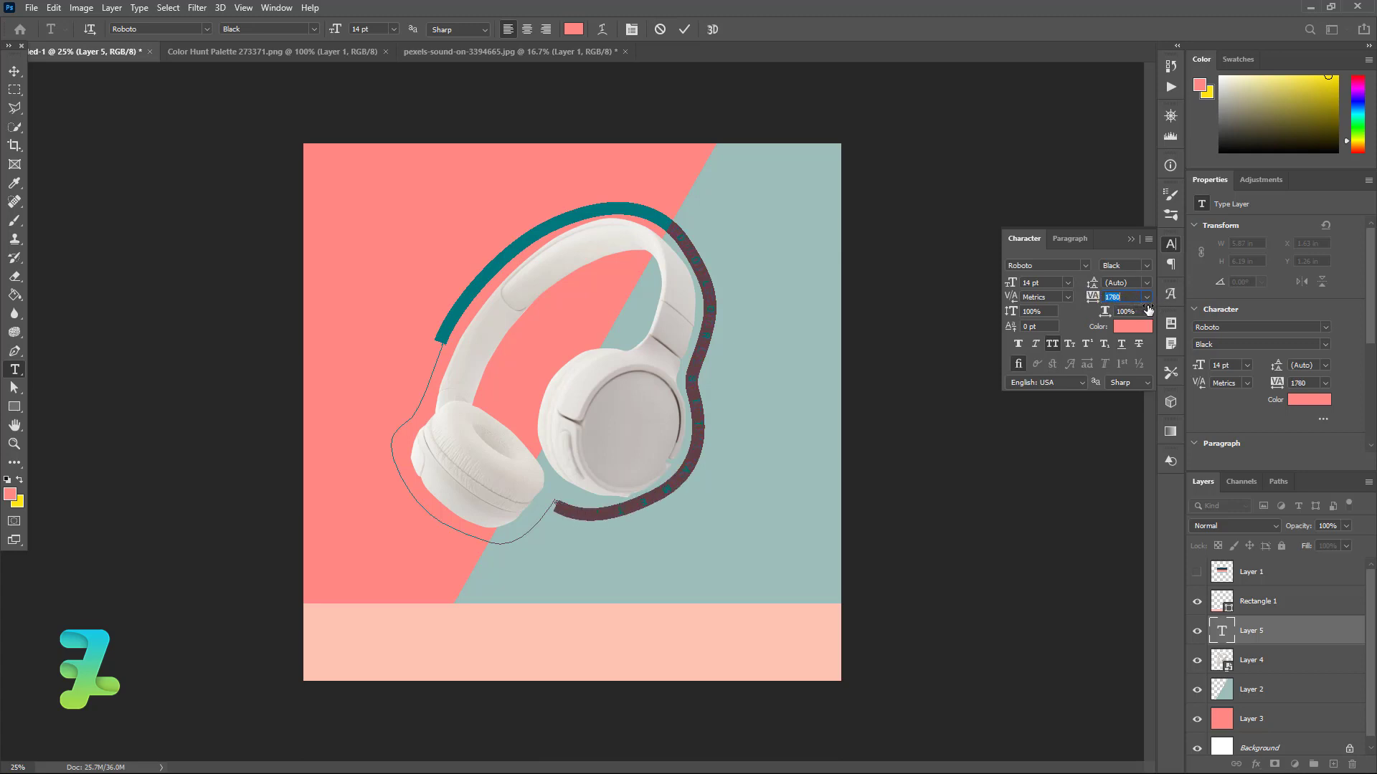
Remove the path text and close the Pen path at its start anchor below the left ear cup.
left_click(14, 351)
key("ctrl+z")
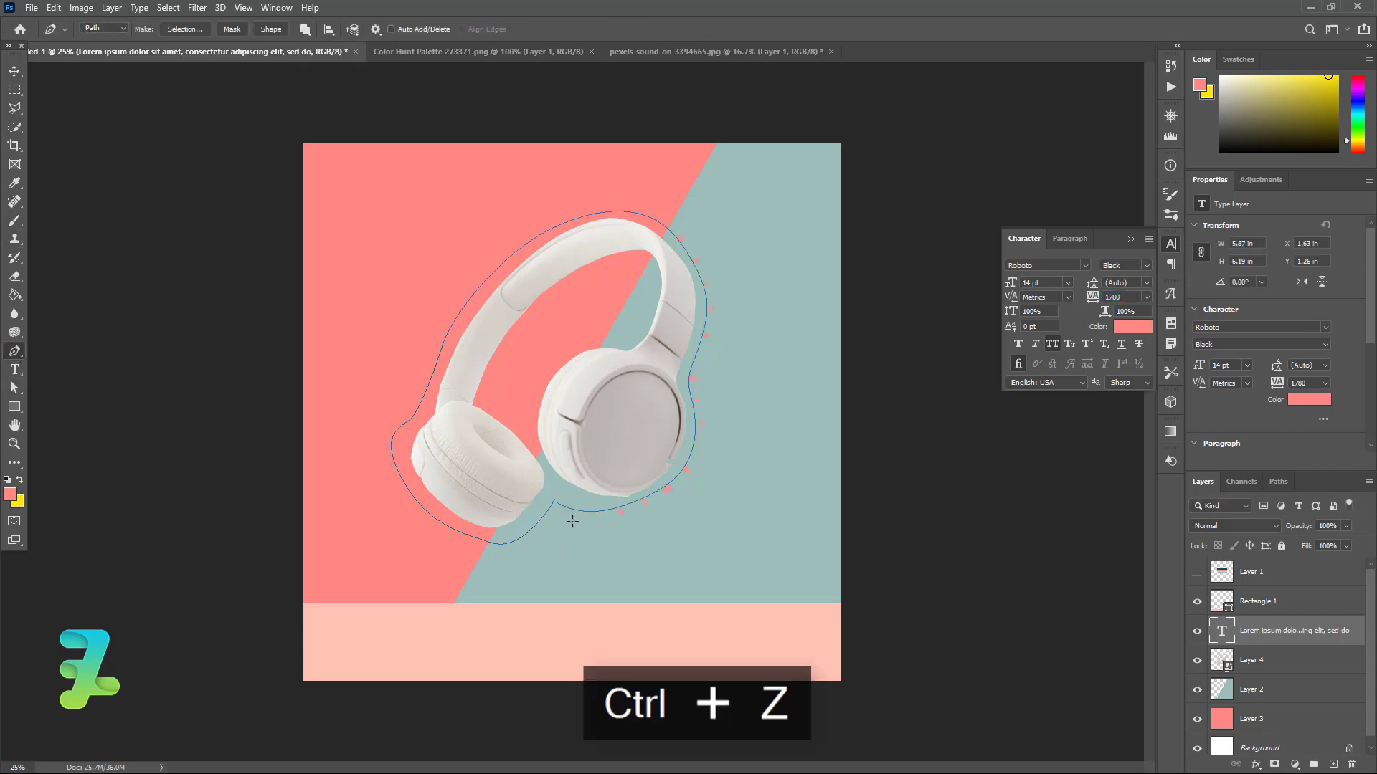
key("ctrl+z")
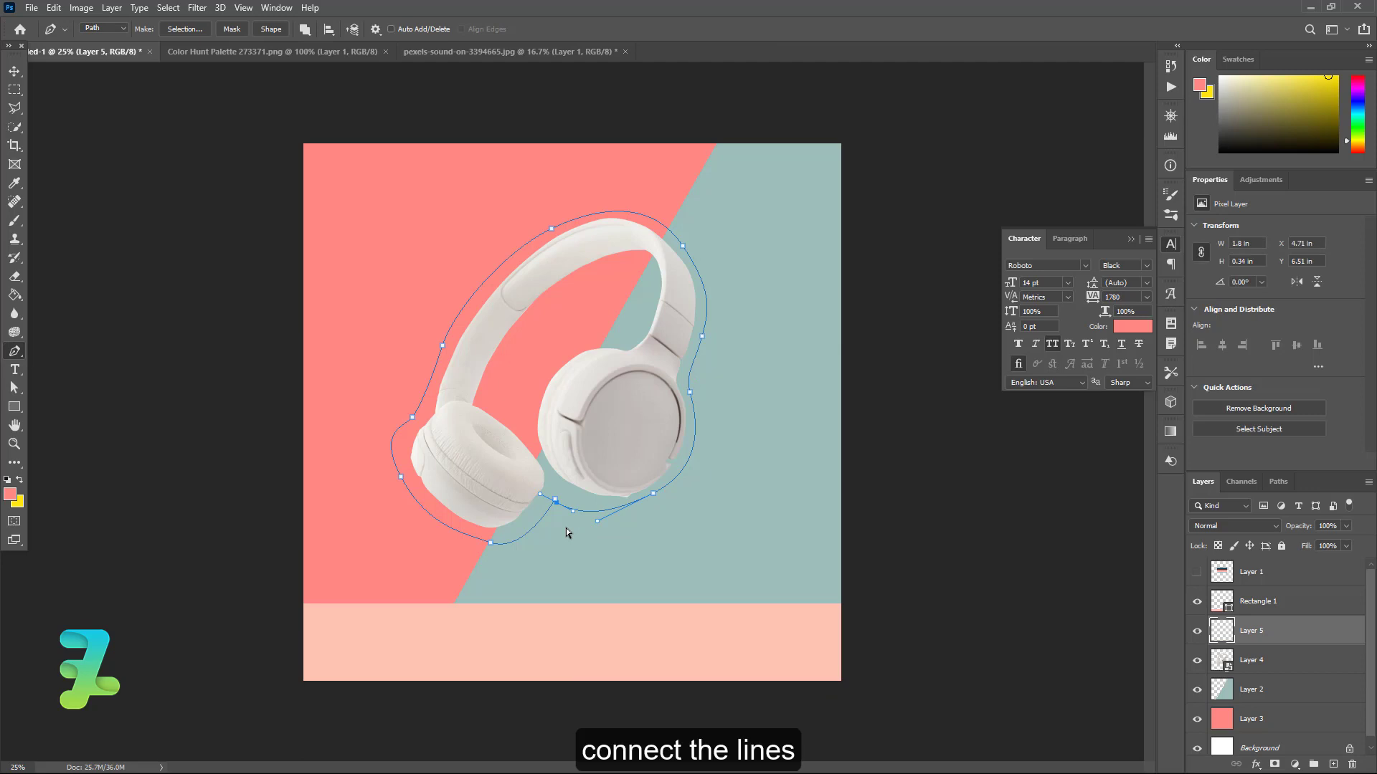
key("ctrl+z")
left_click(555, 500)
key("ctrl+z")
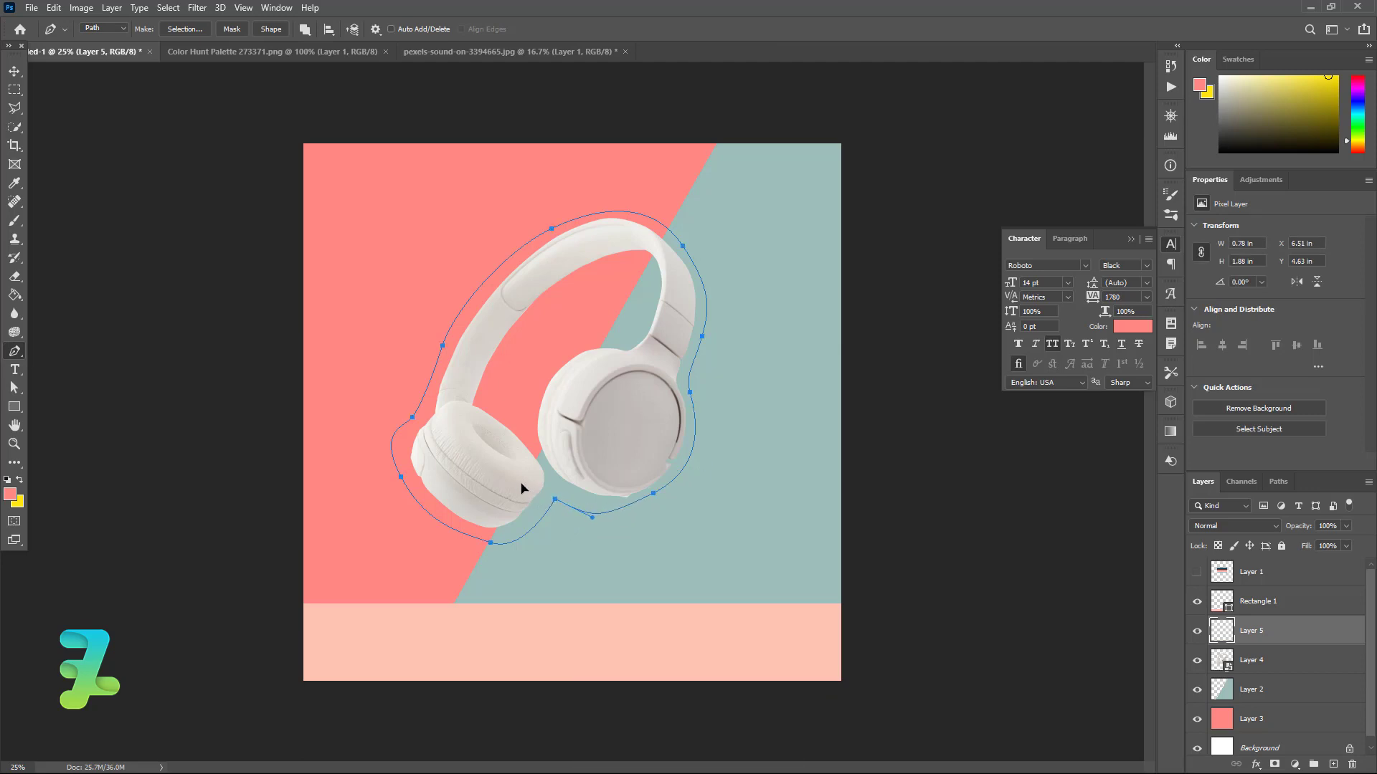
left_click(15, 370)
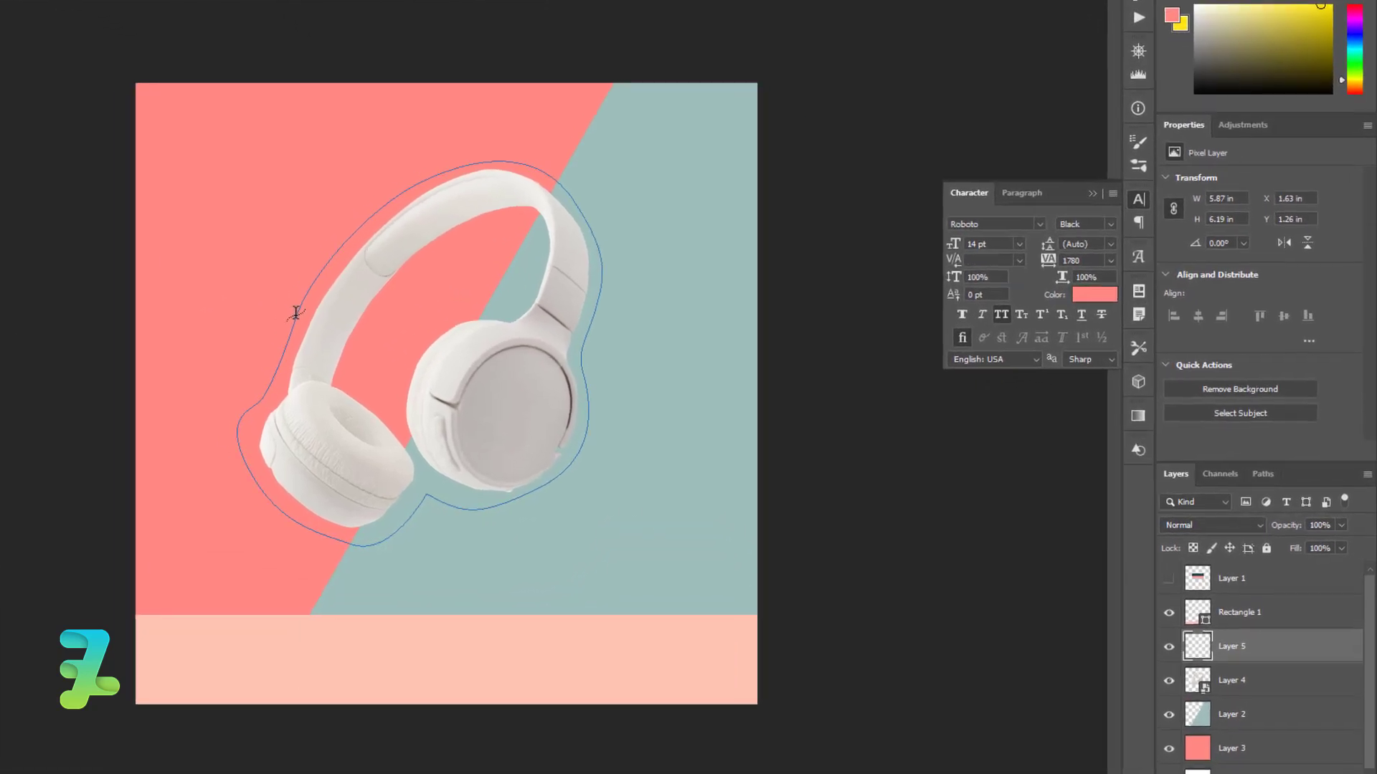
Run Lorem ipsum type along the closed path with tracking reduced to 540, and commit it.
left_click(295, 313)
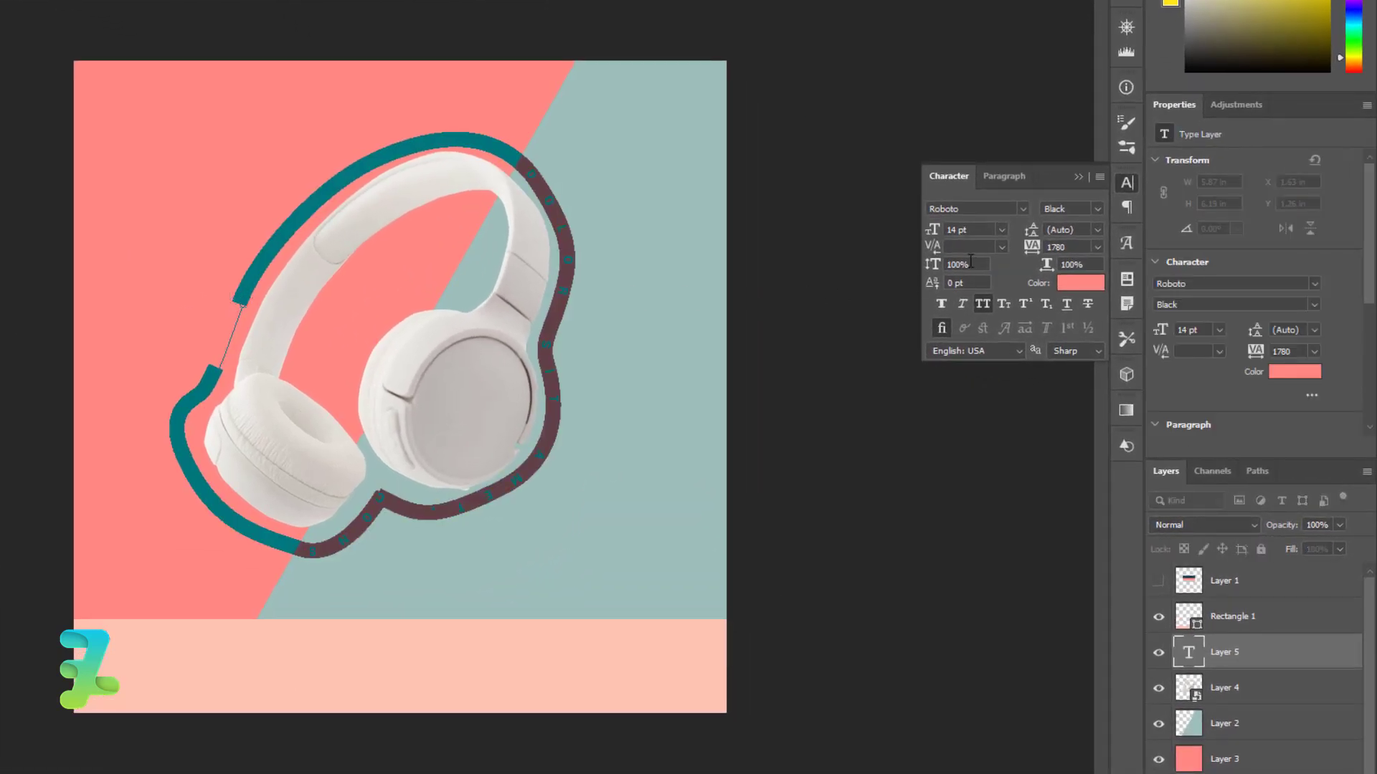
left_click_drag(1030, 246, 990, 251)
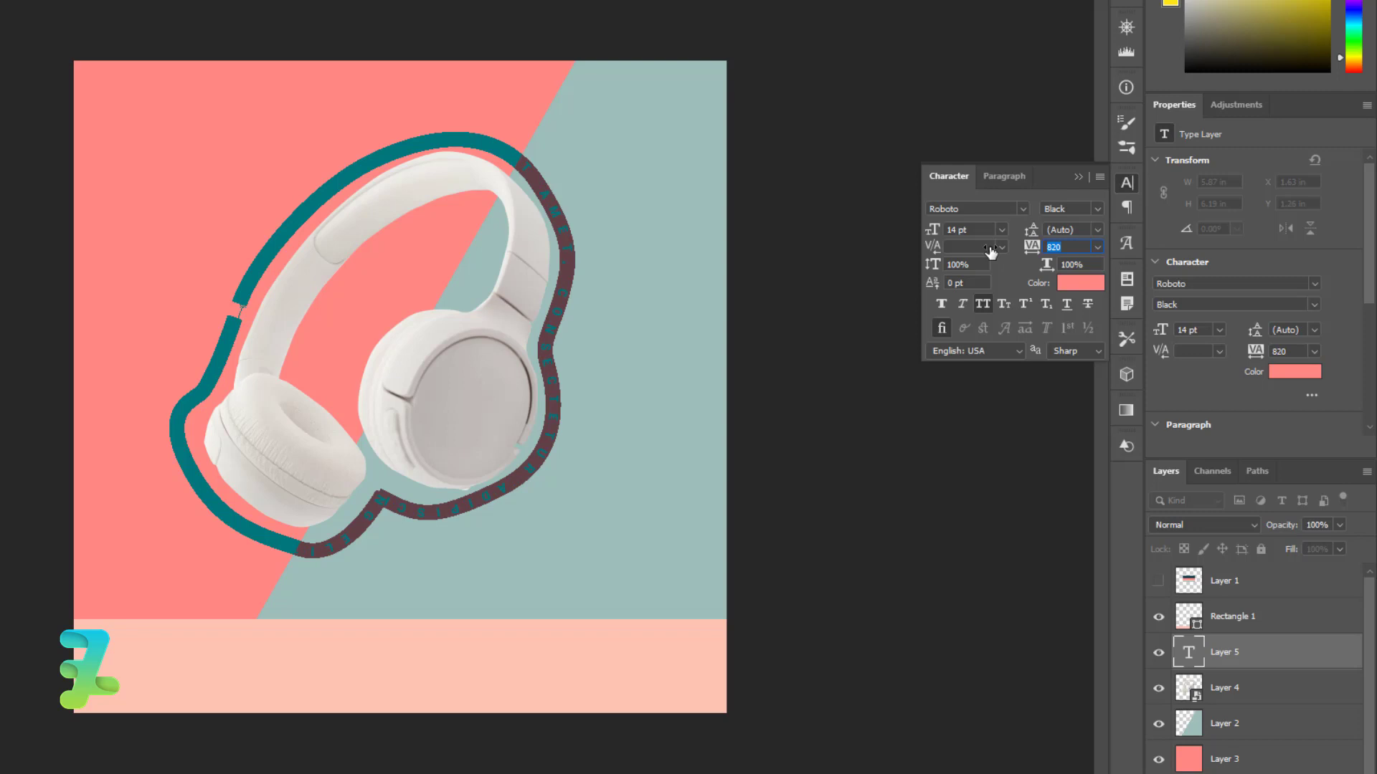
left_click_drag(1030, 249, 1025, 248)
key("Return")
left_click_drag(1031, 252, 1026, 252)
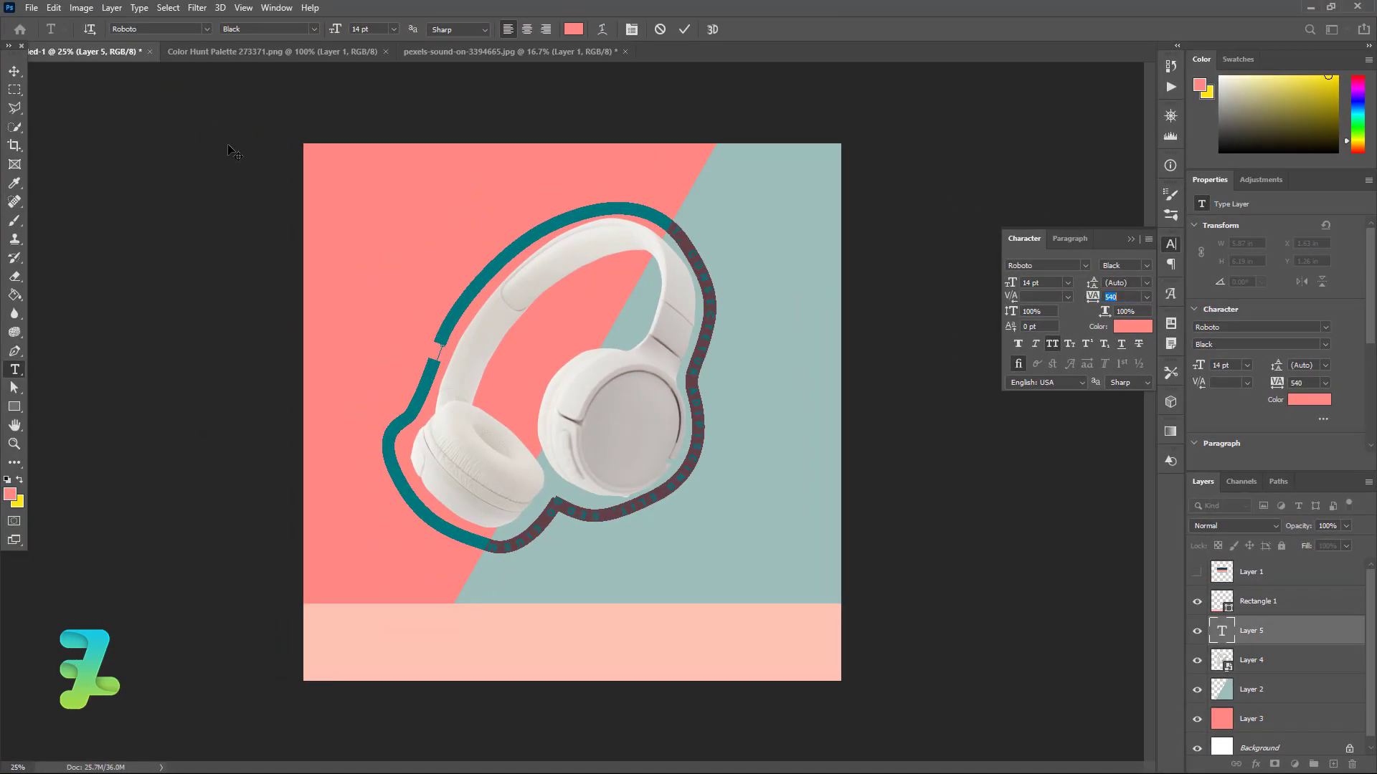
left_click(14, 72)
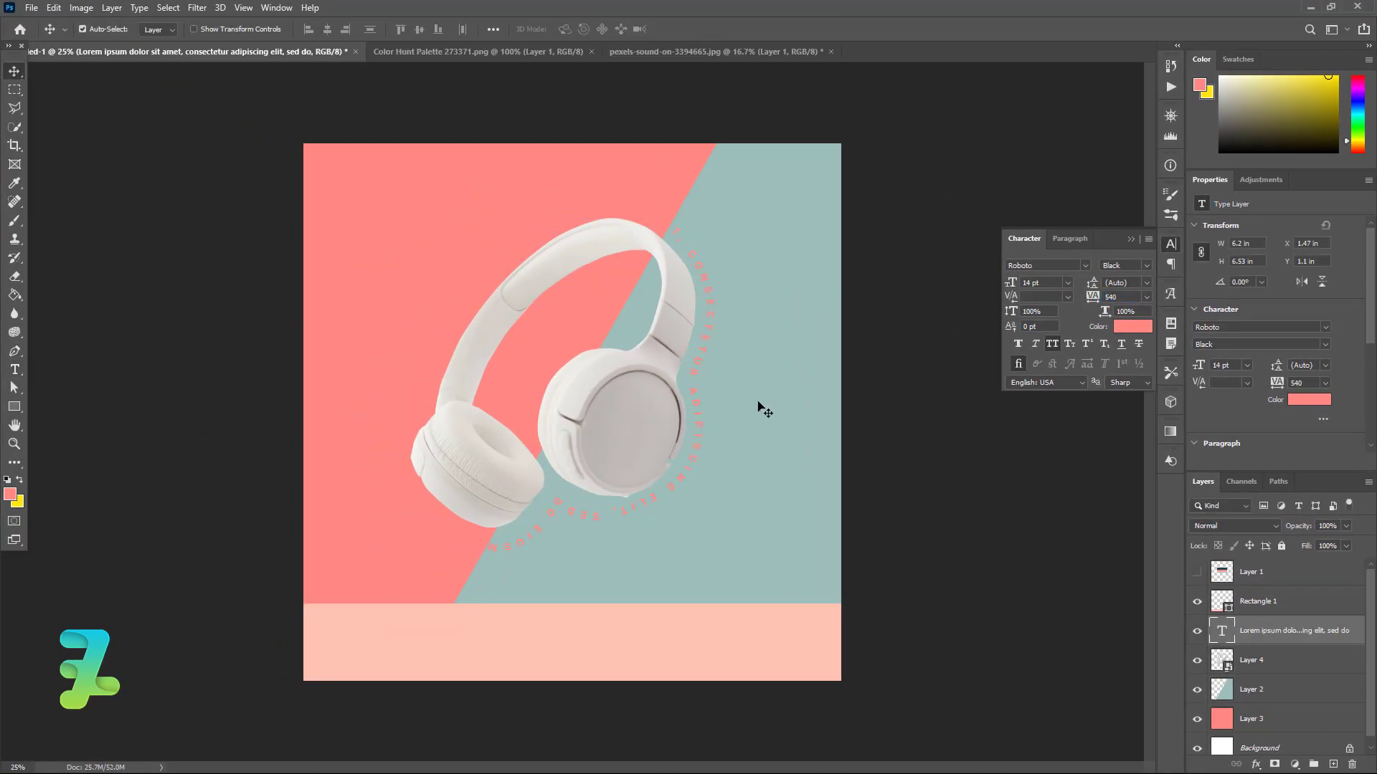
double_click(1221, 631)
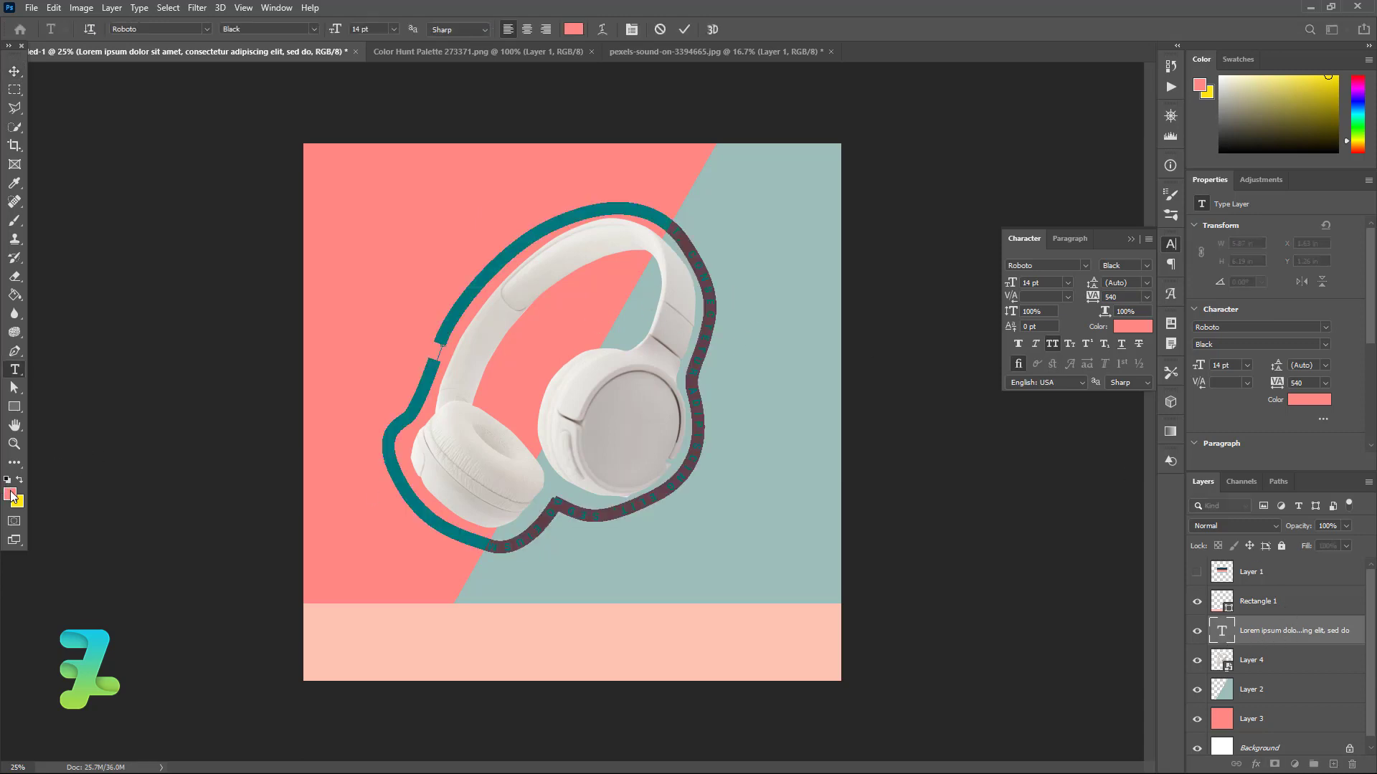
Colour the curved headphone text dark blue #194350.
left_click(1196, 572)
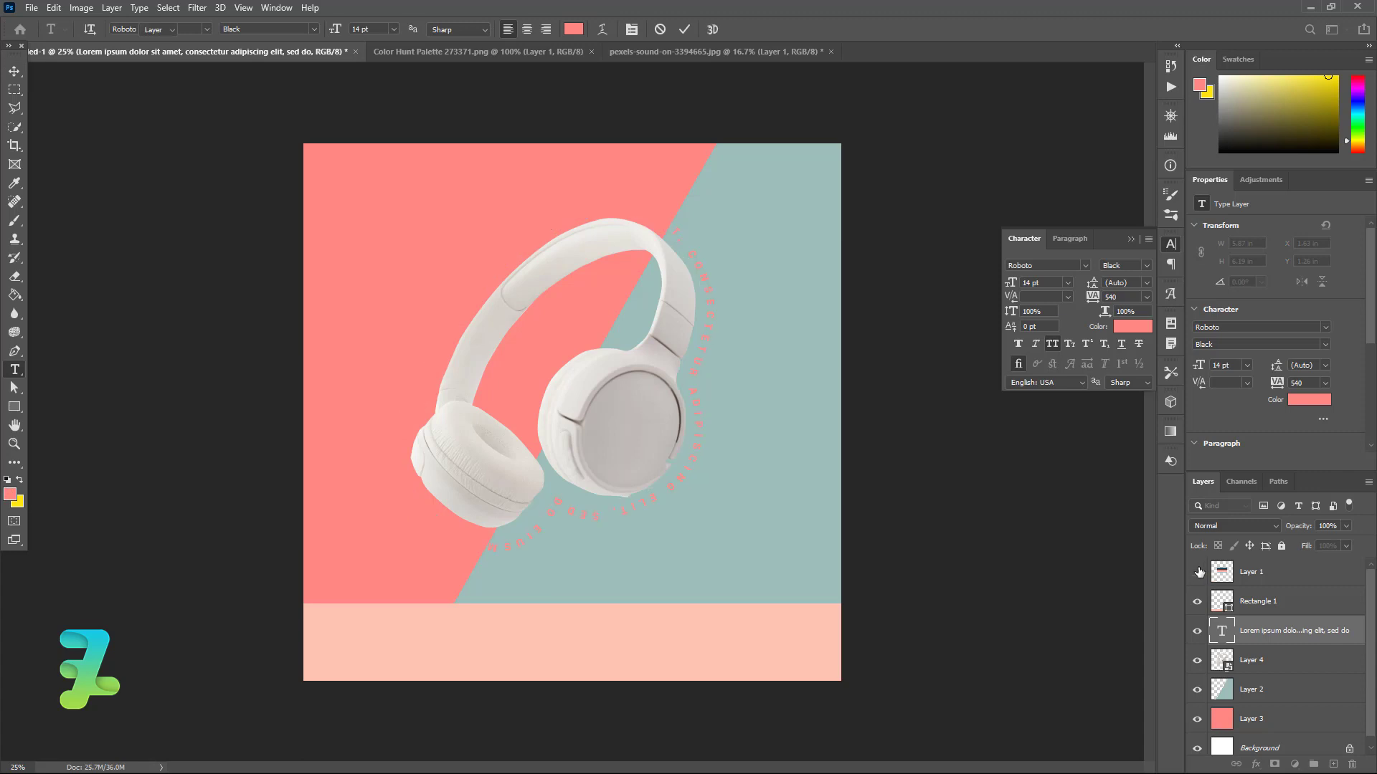
key("v")
double_click(1223, 631)
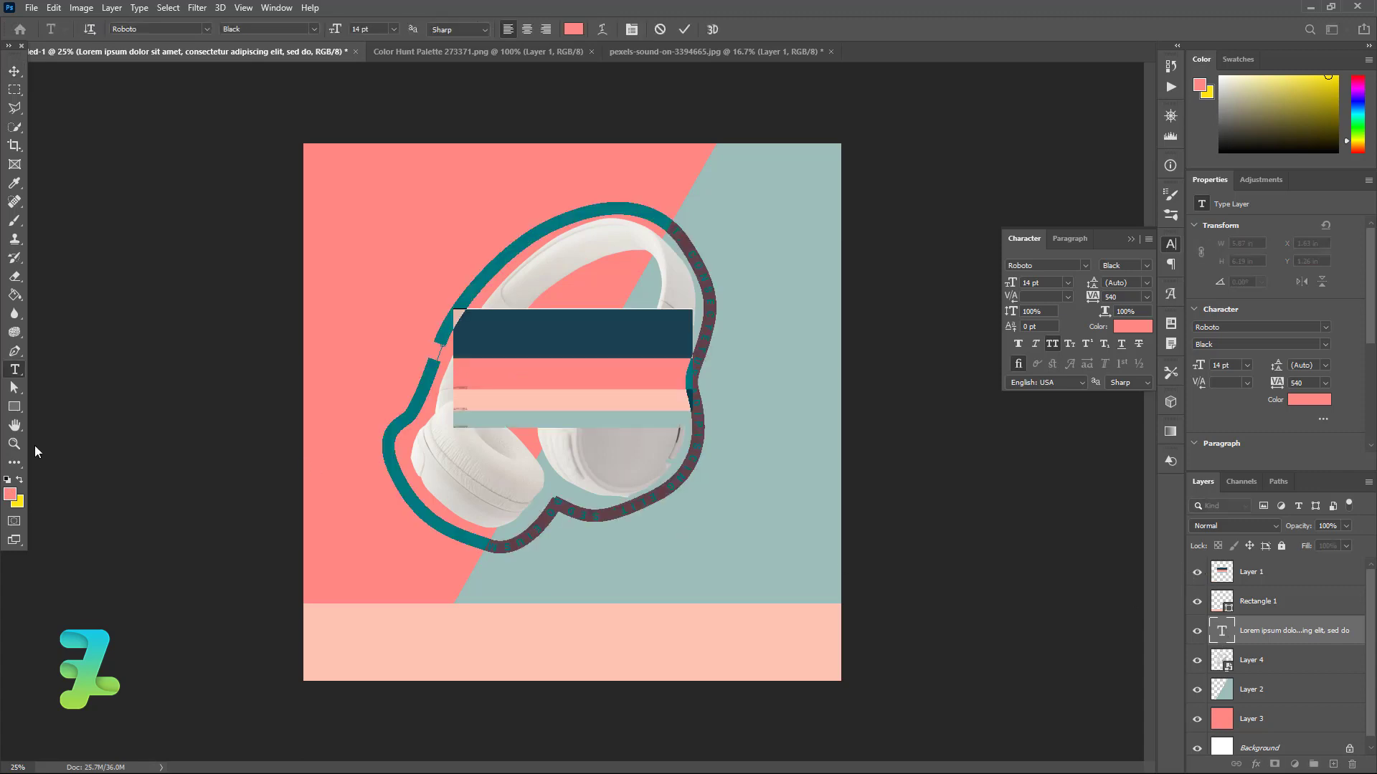
left_click(10, 495)
type("194350")
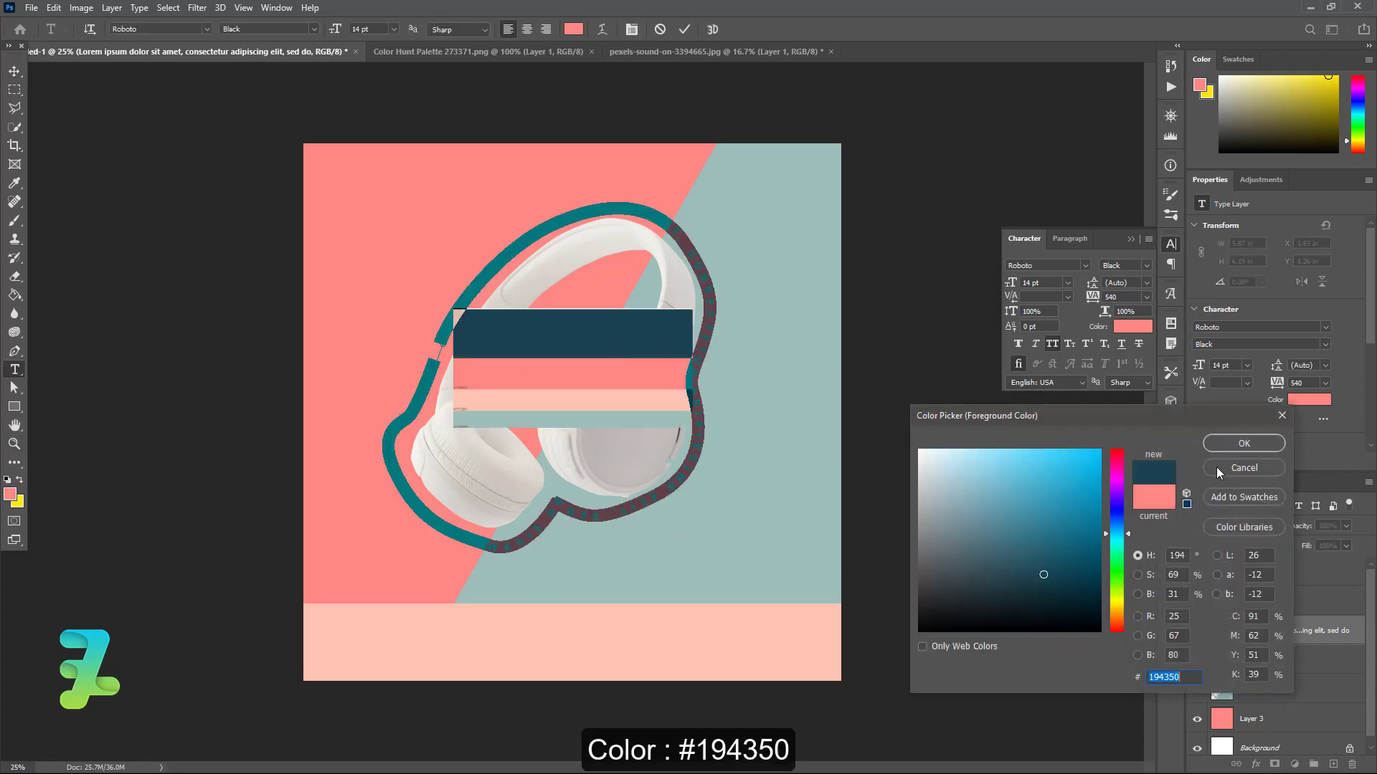
left_click(1243, 444)
key("alt+BackSpace")
left_click(14, 71)
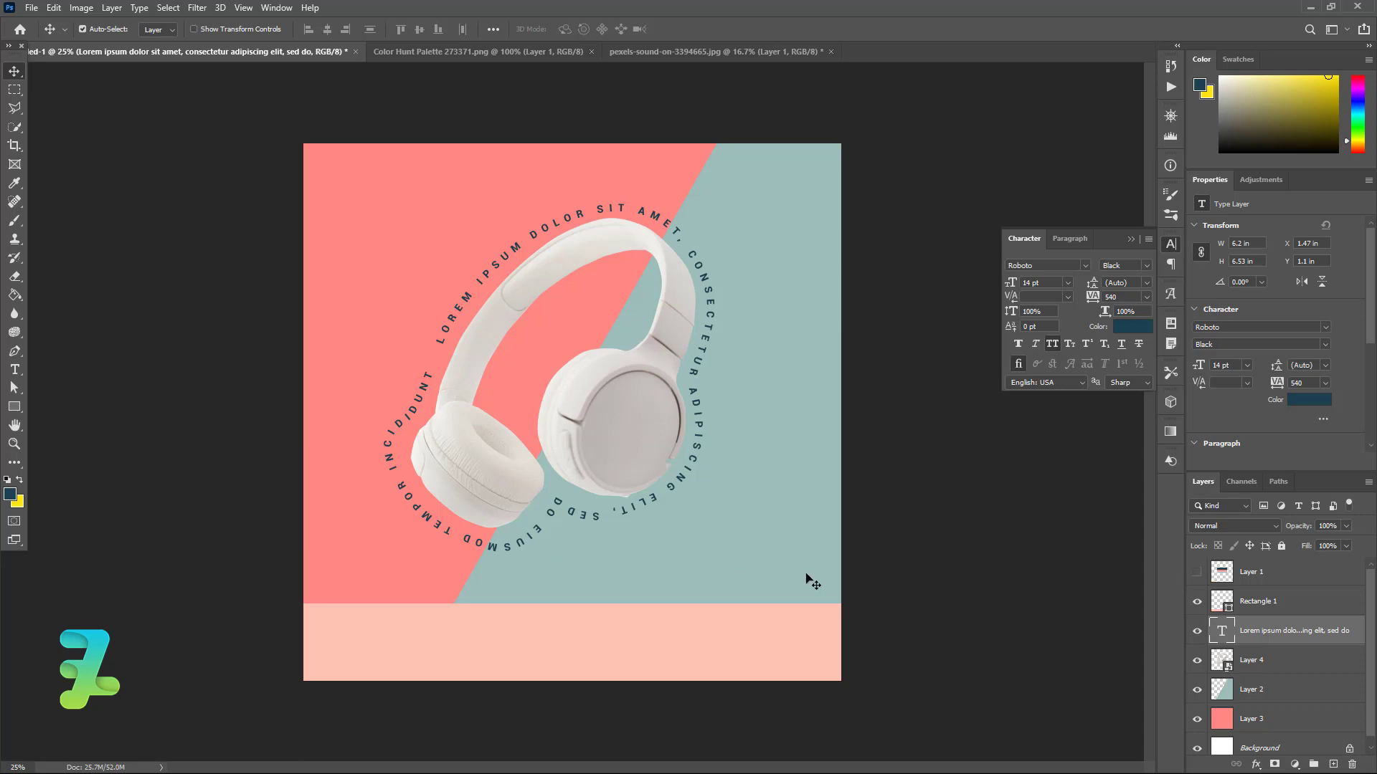
Set all the curved text to 11 pt and commit it.
double_click(1223, 634)
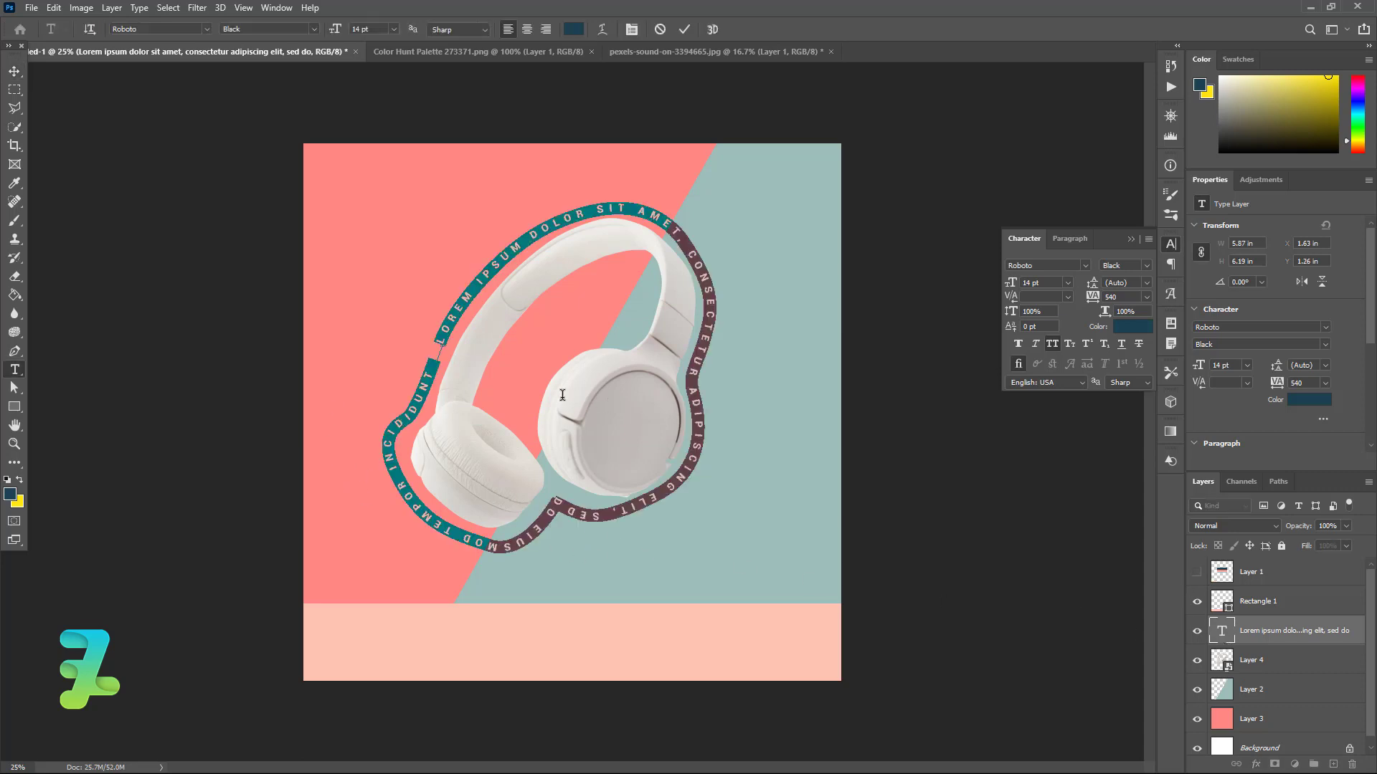
left_click(434, 354)
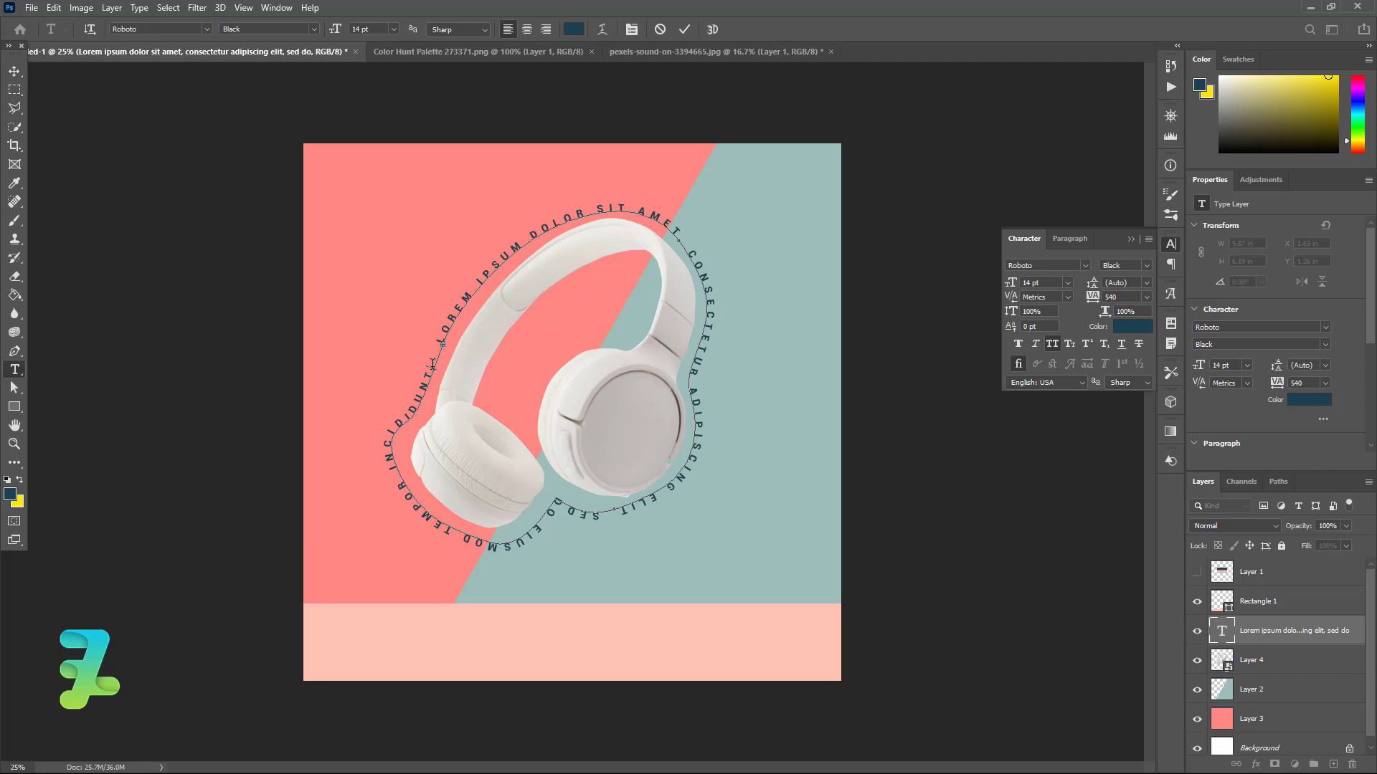
key("ctrl+a")
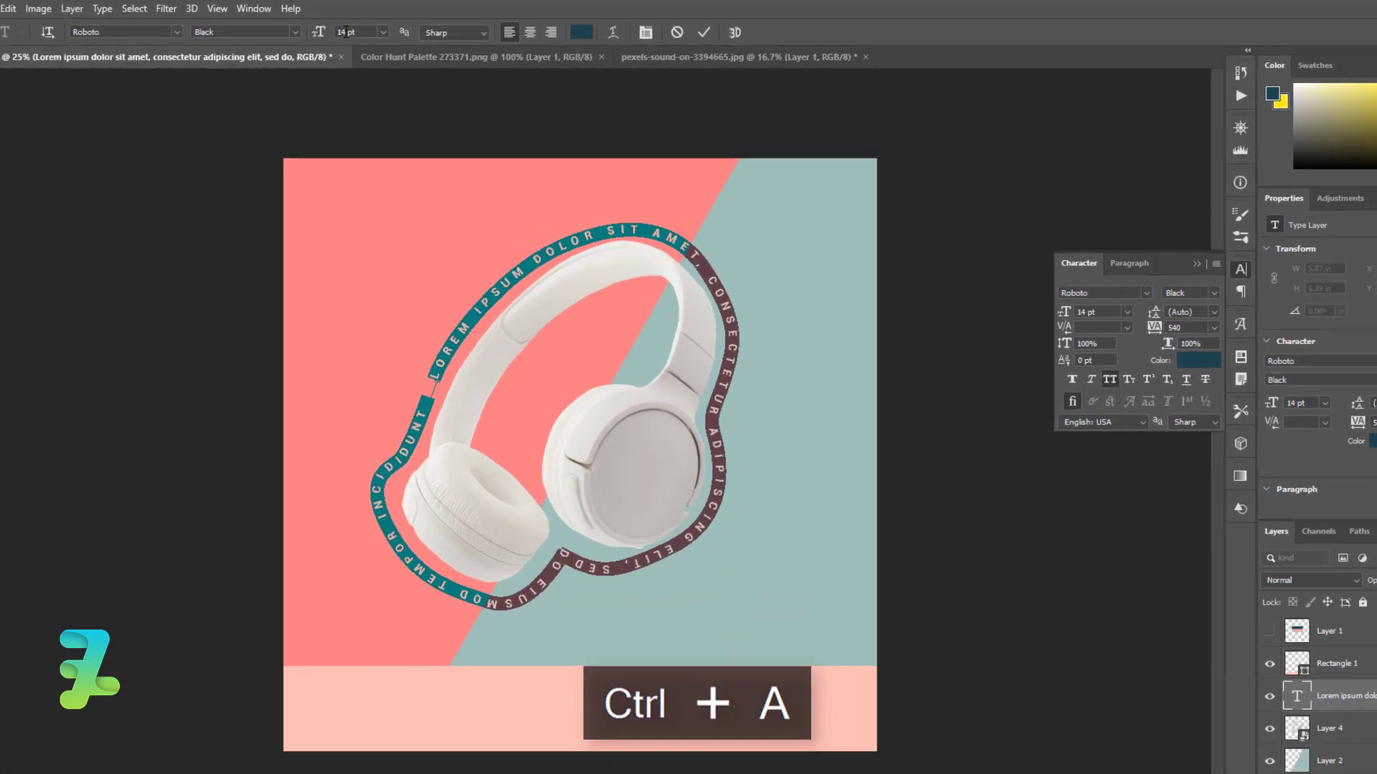
left_click(382, 32)
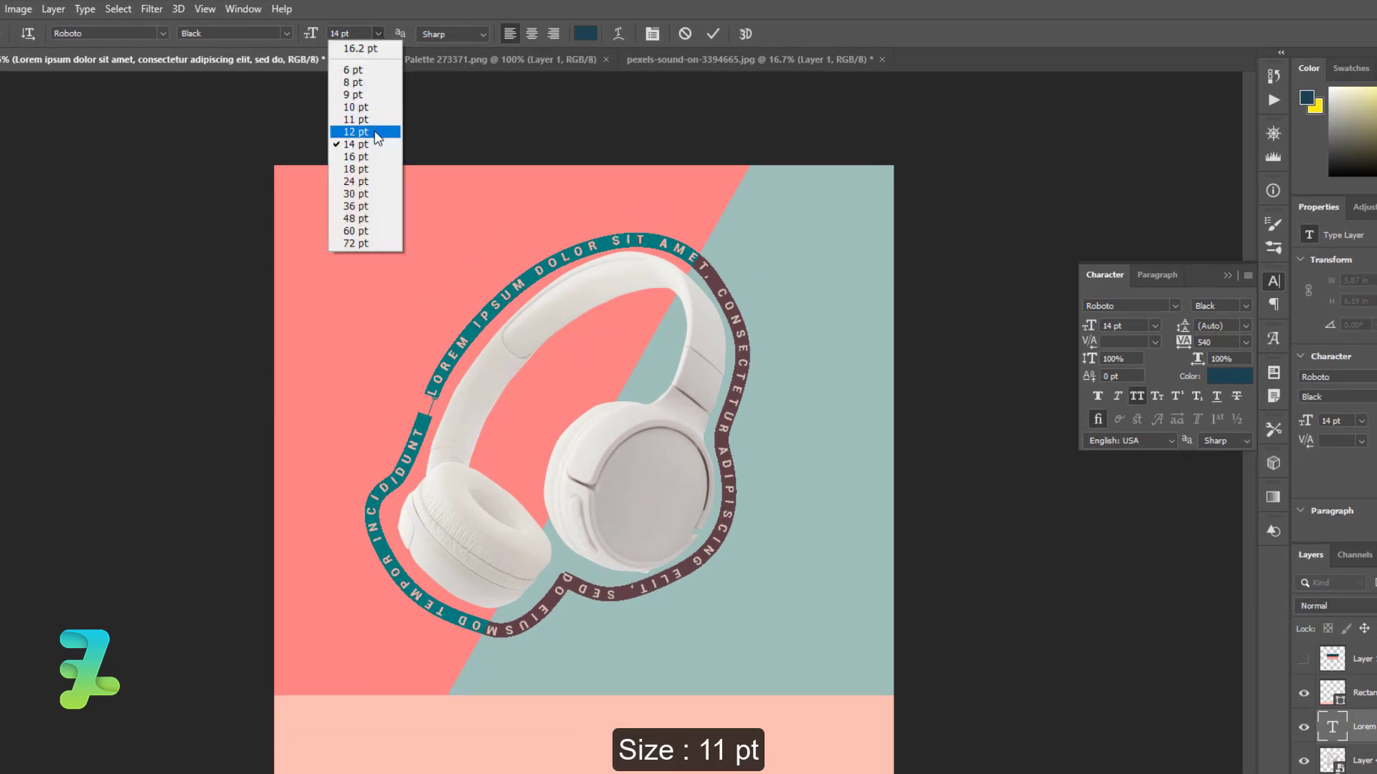
left_click(374, 131)
left_click(378, 34)
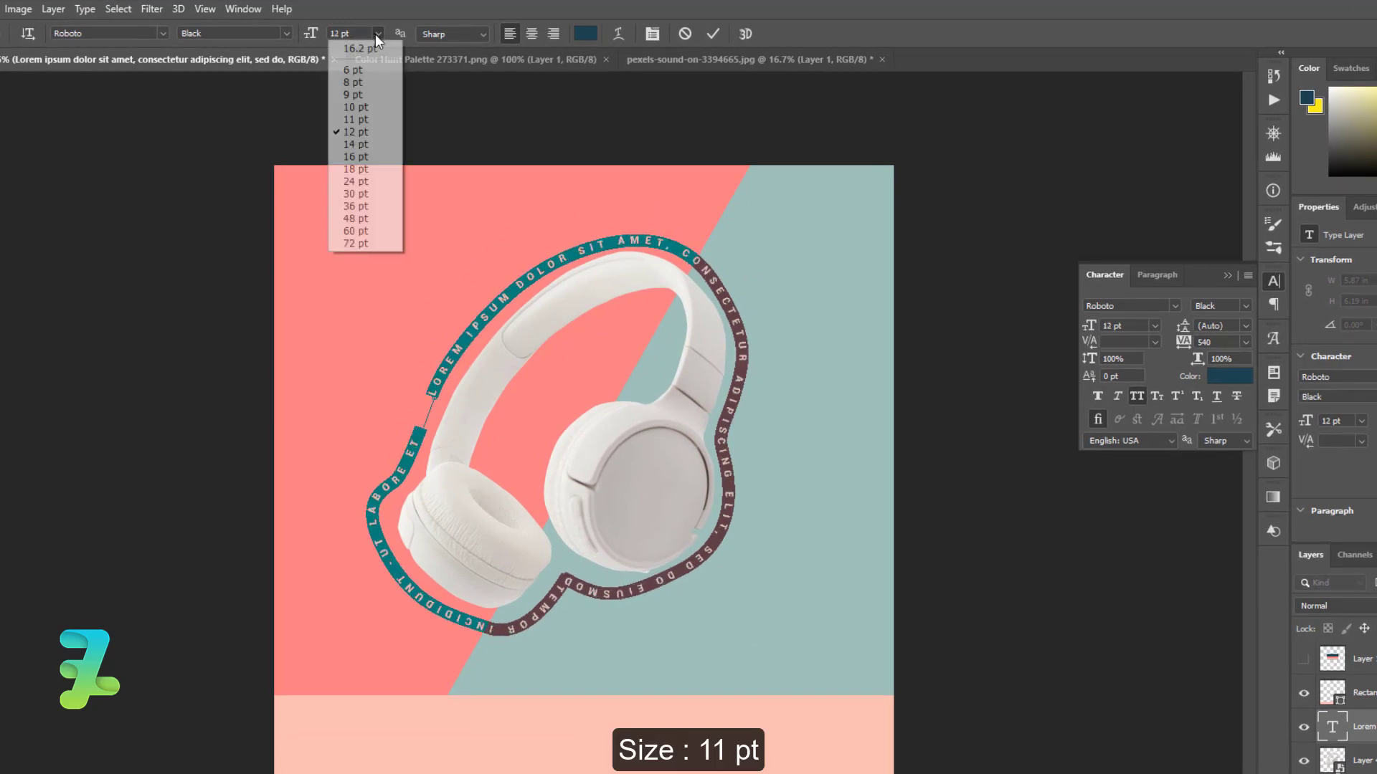
left_click(361, 108)
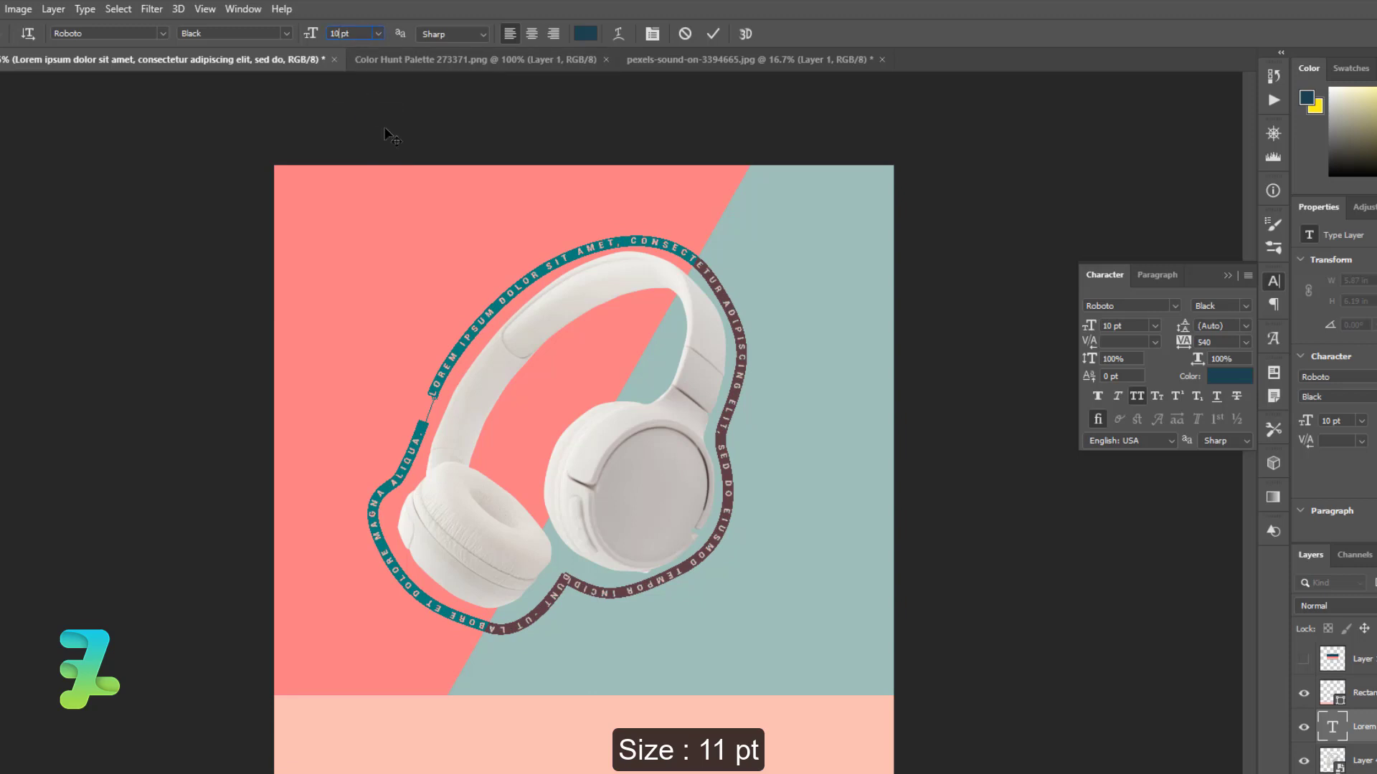
type("11")
key("Return")
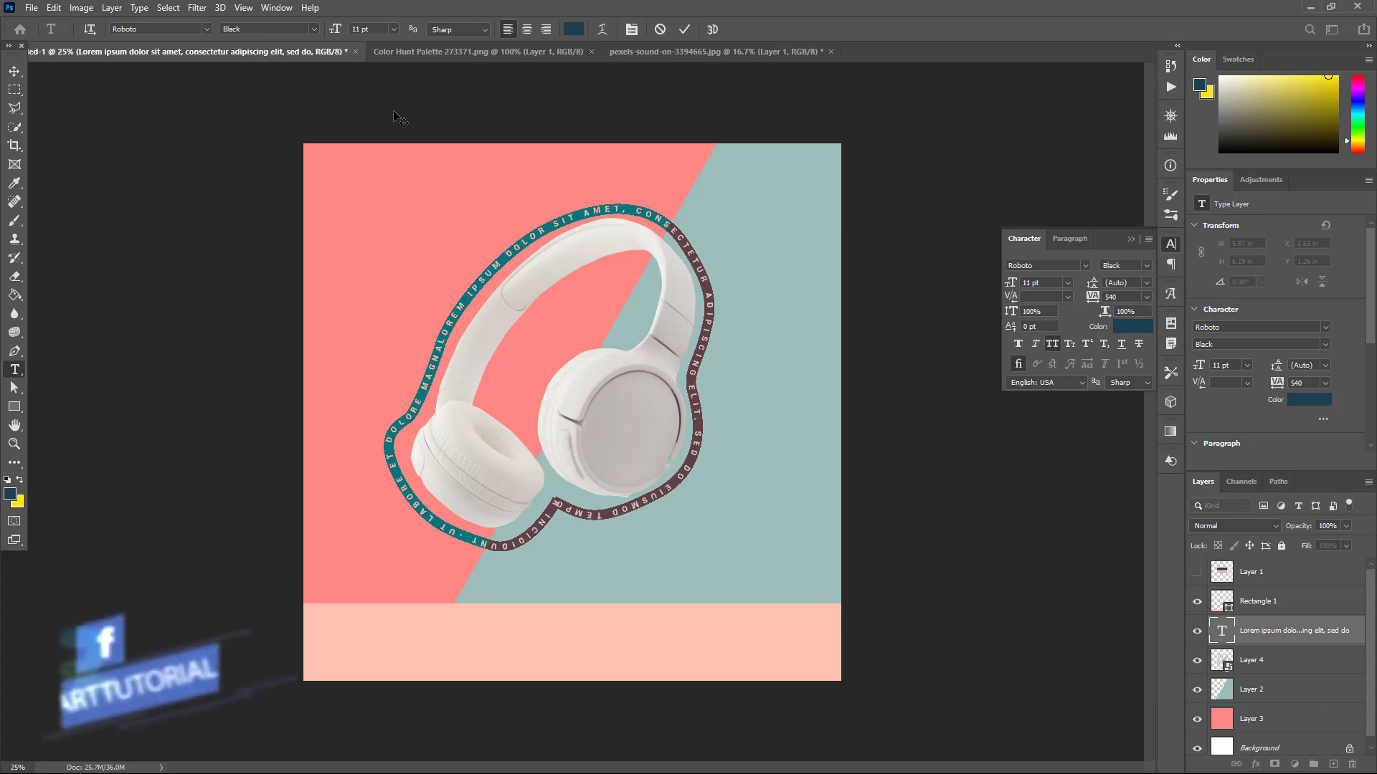
left_click(14, 70)
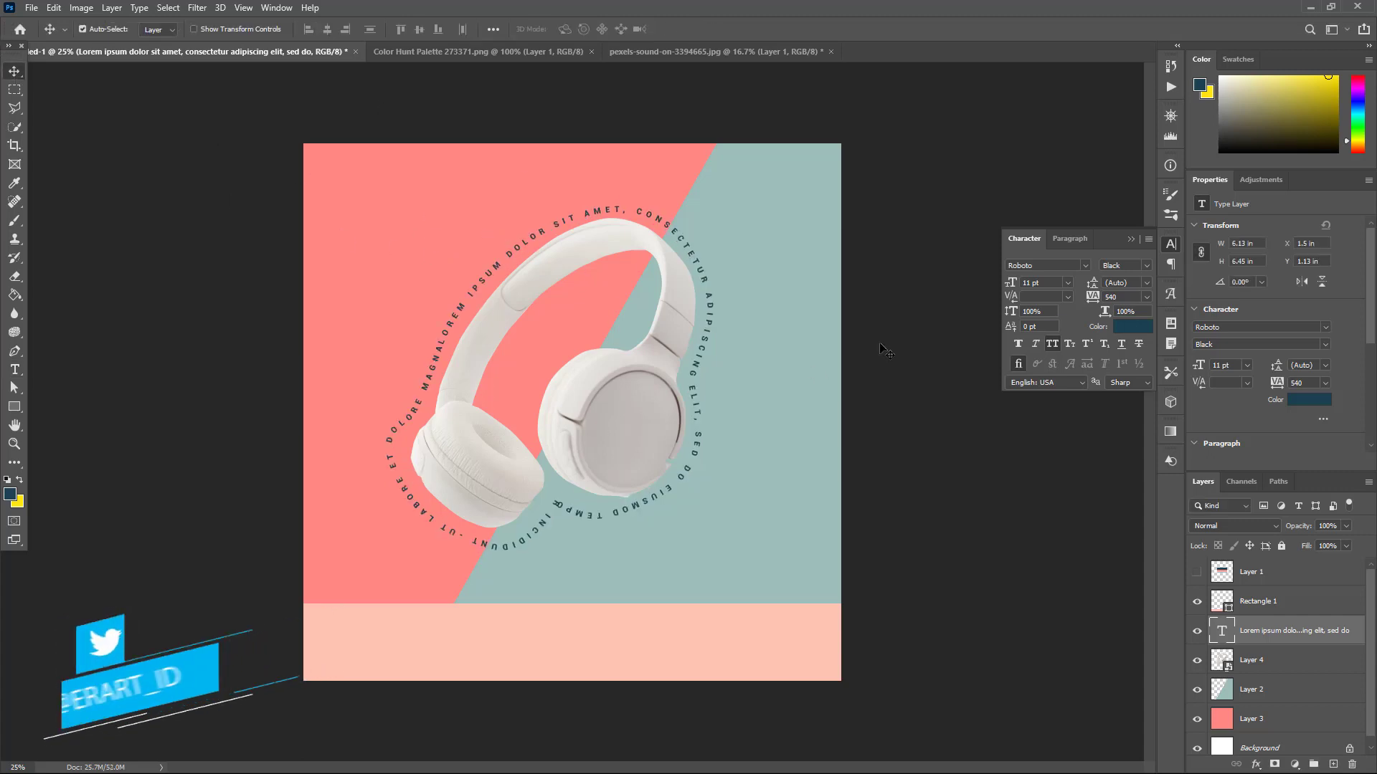
Draw a rounded rectangle above Rectangle 1 at lower left, with fully rounded pill corners.
left_click(1130, 239)
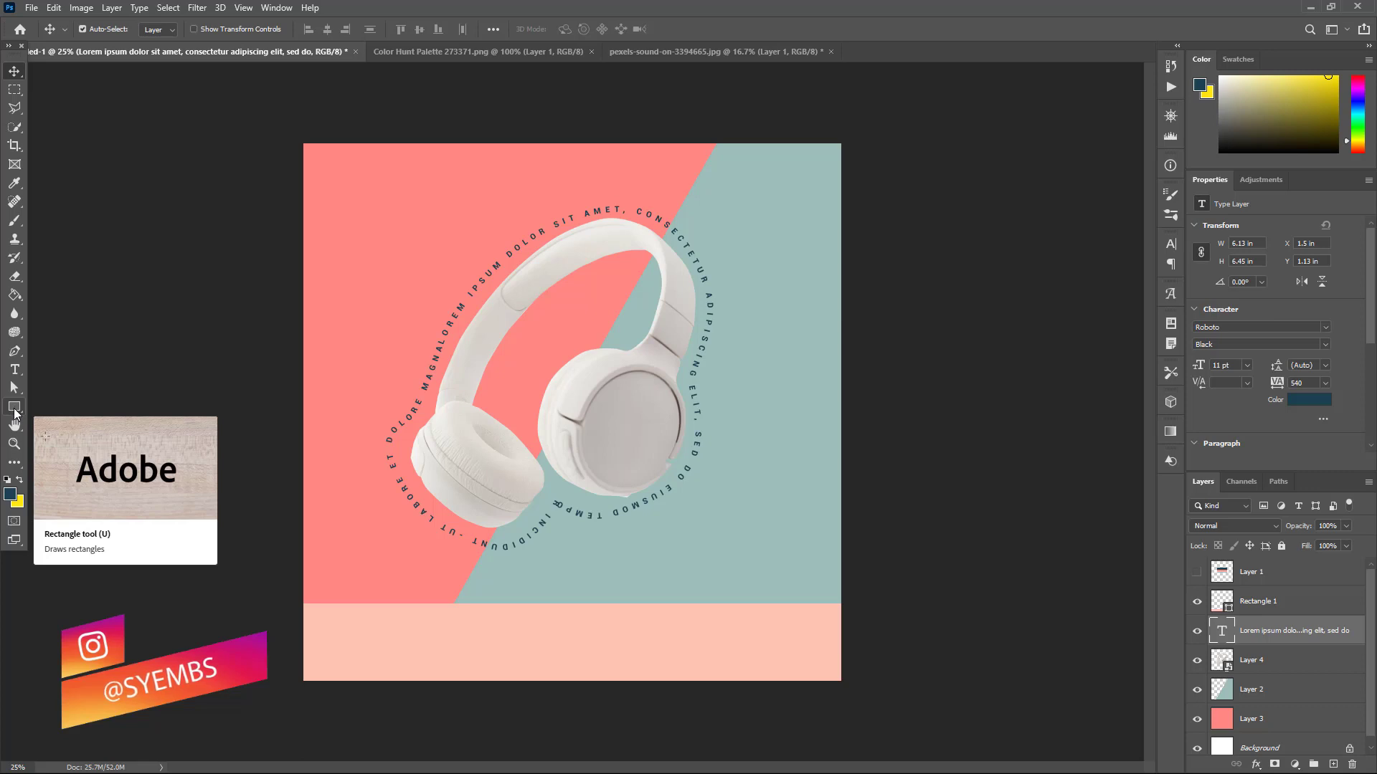
right_click(14, 412)
left_click(36, 417)
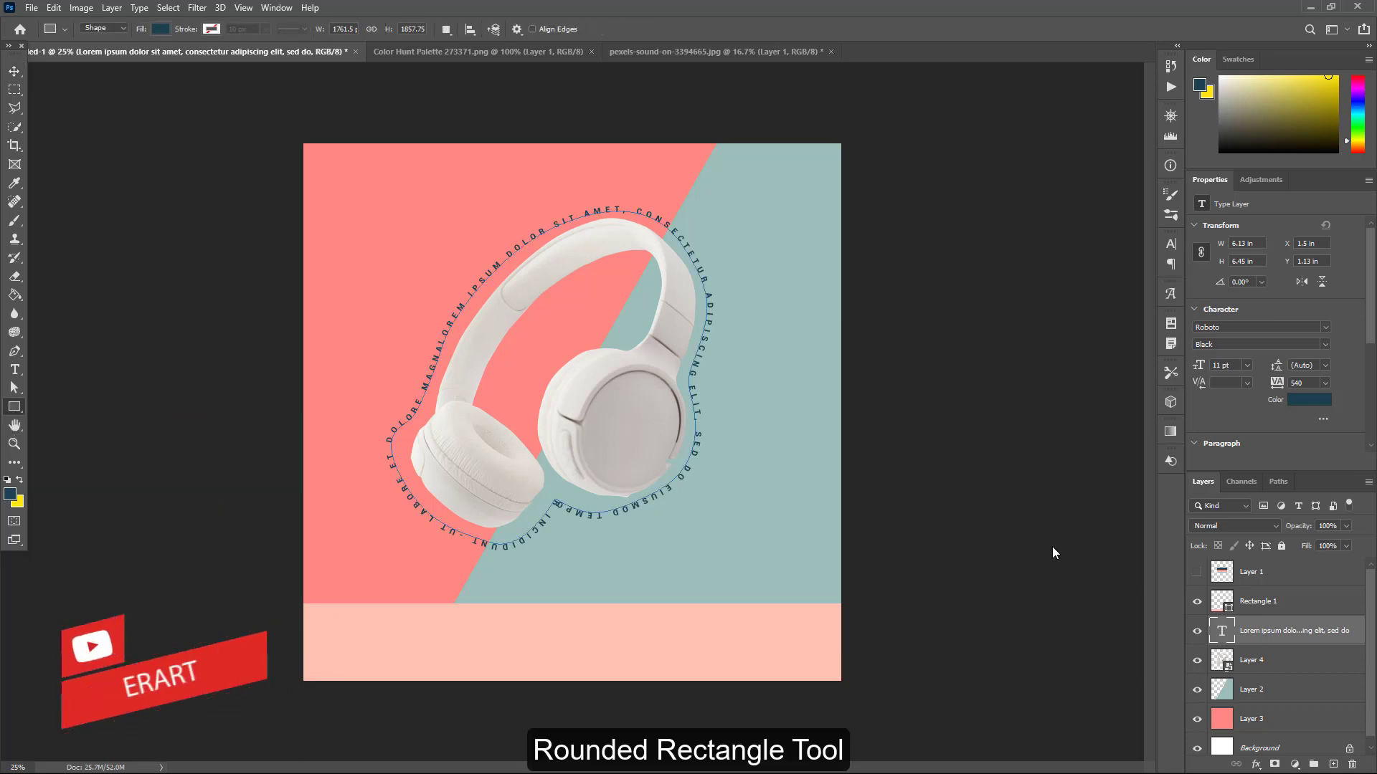
left_click(1295, 606)
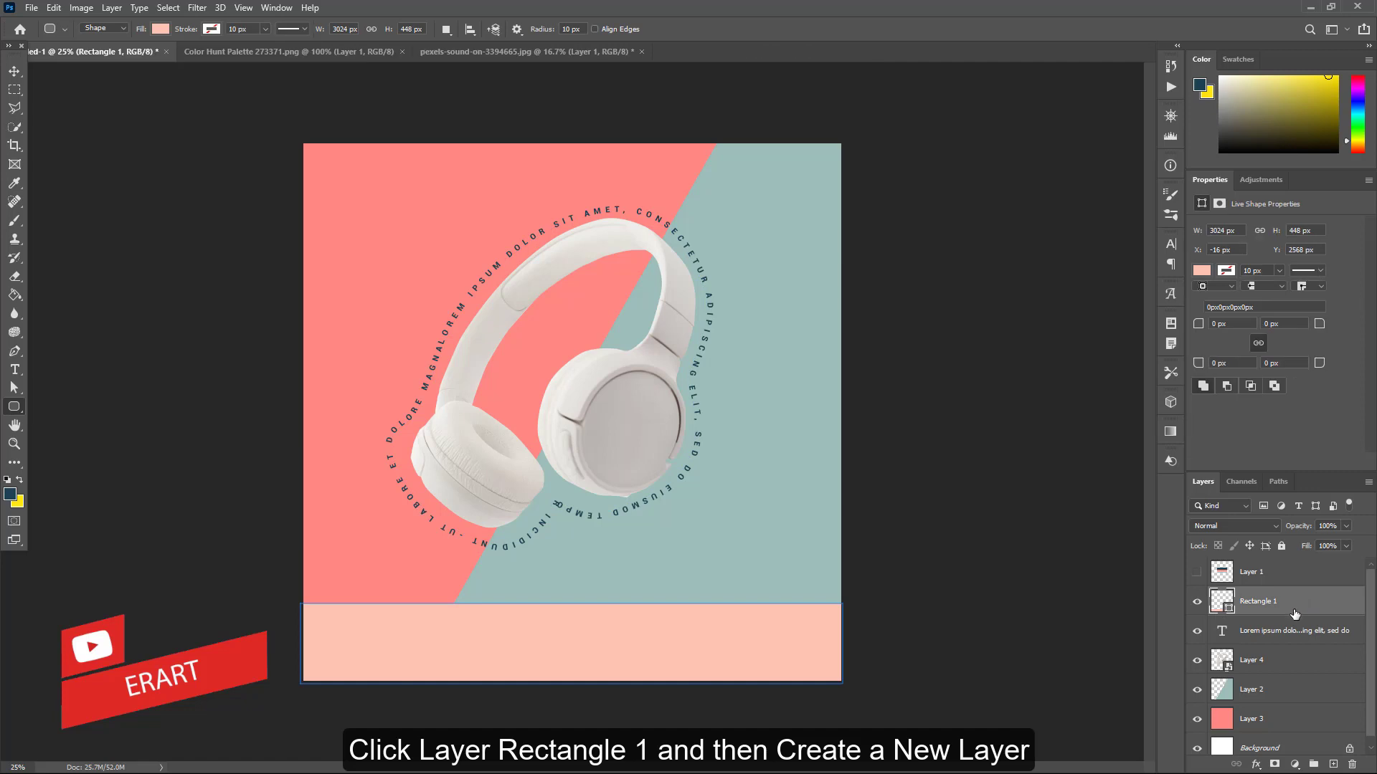
left_click(1332, 766)
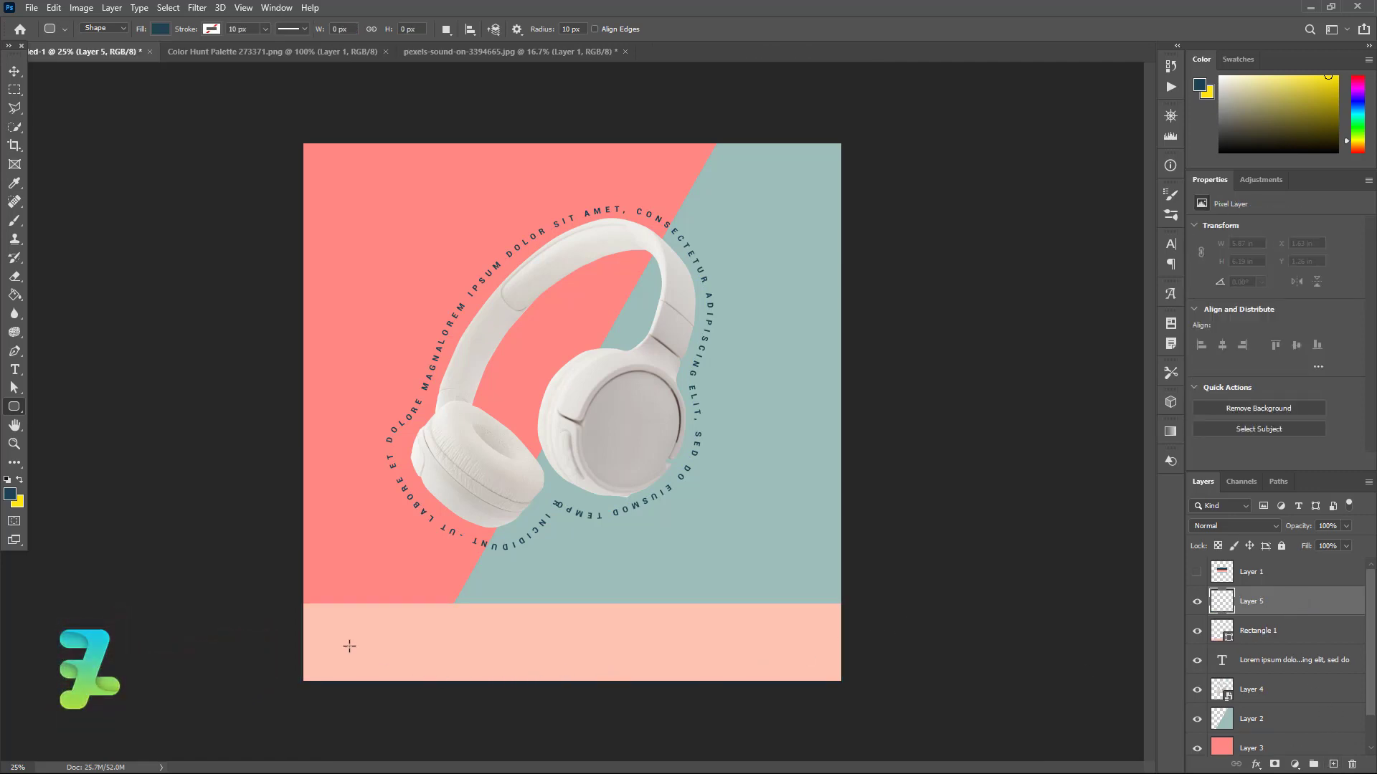
left_click_drag(324, 633, 383, 651)
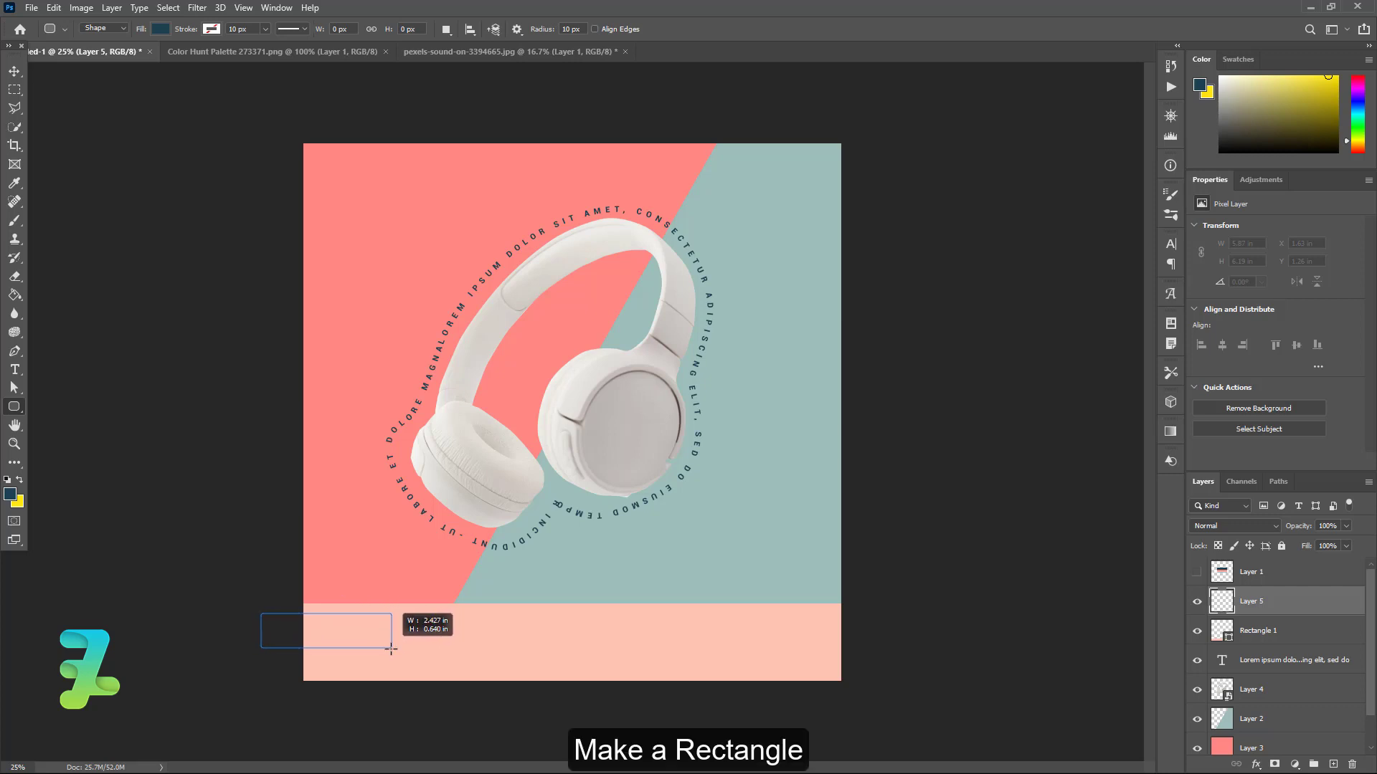
left_click_drag(383, 651, 391, 651)
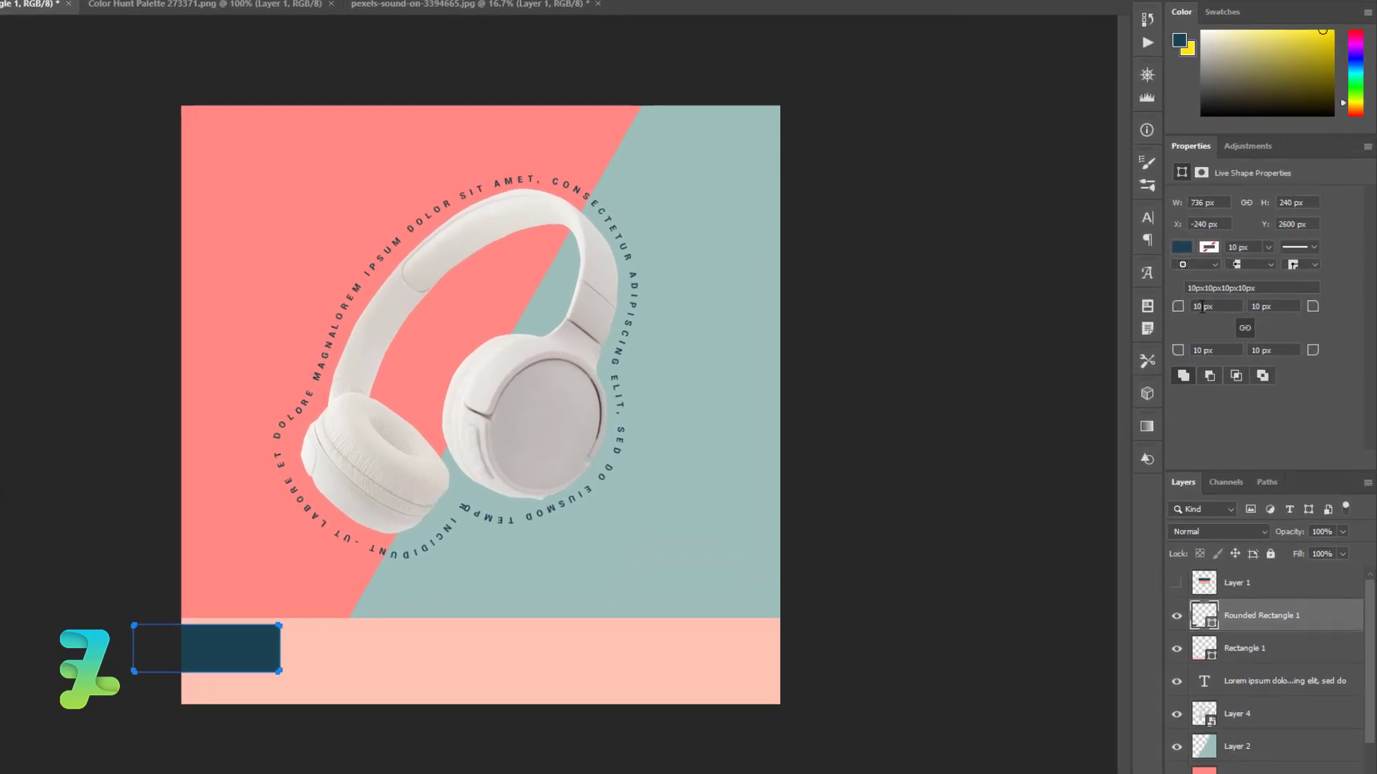
left_click(1219, 324)
type("260")
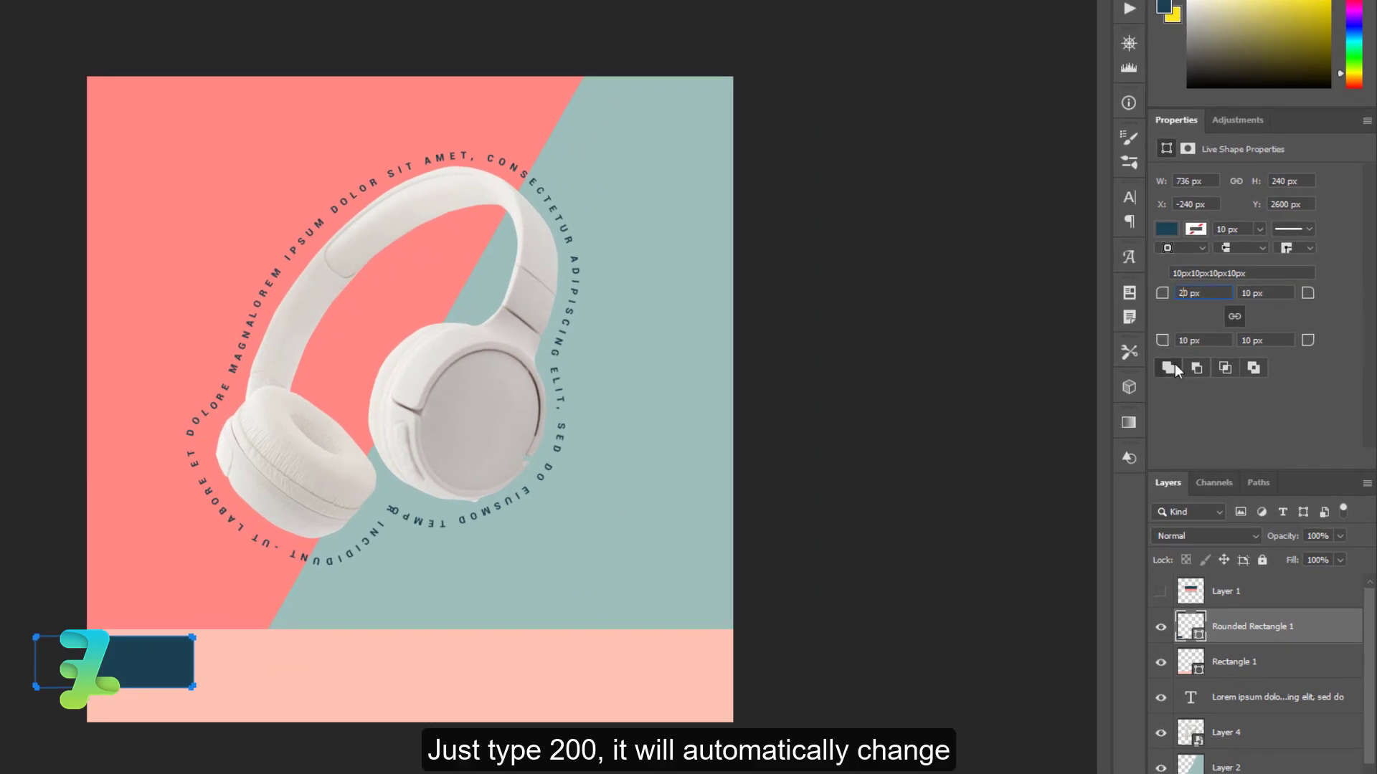
type("0")
key("Return")
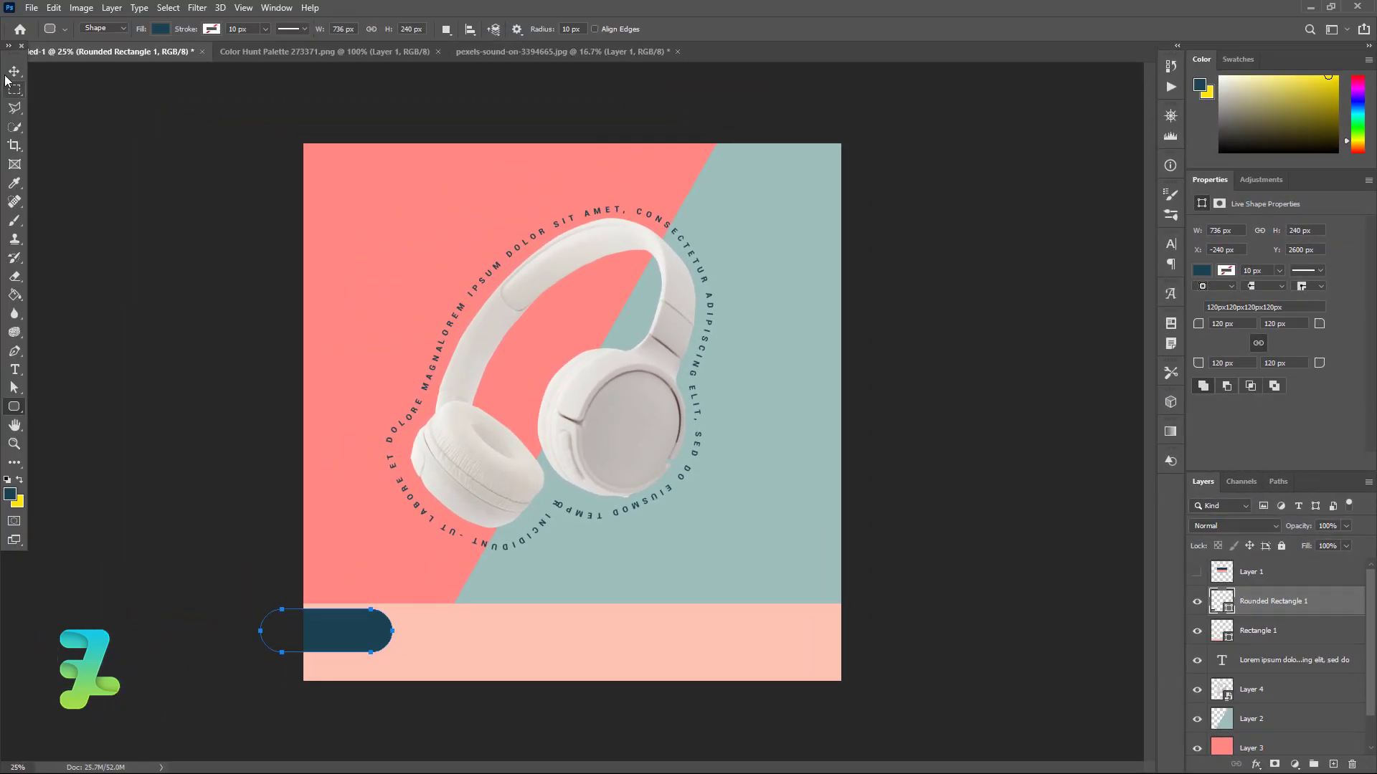
Move the pill onto the peach bottom strip and fill it dark navy.
left_click(13, 71)
left_click_drag(341, 620, 407, 628)
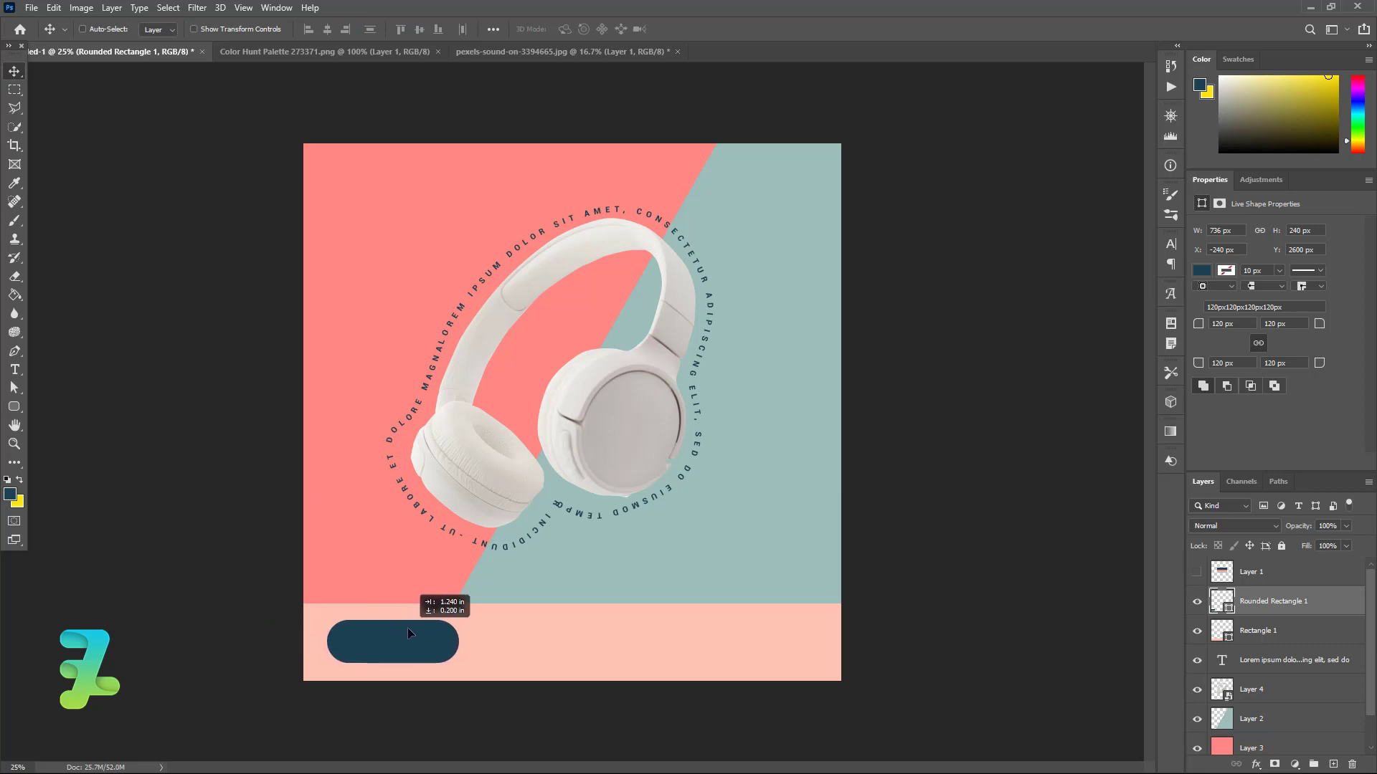
left_click_drag(408, 628, 406, 630)
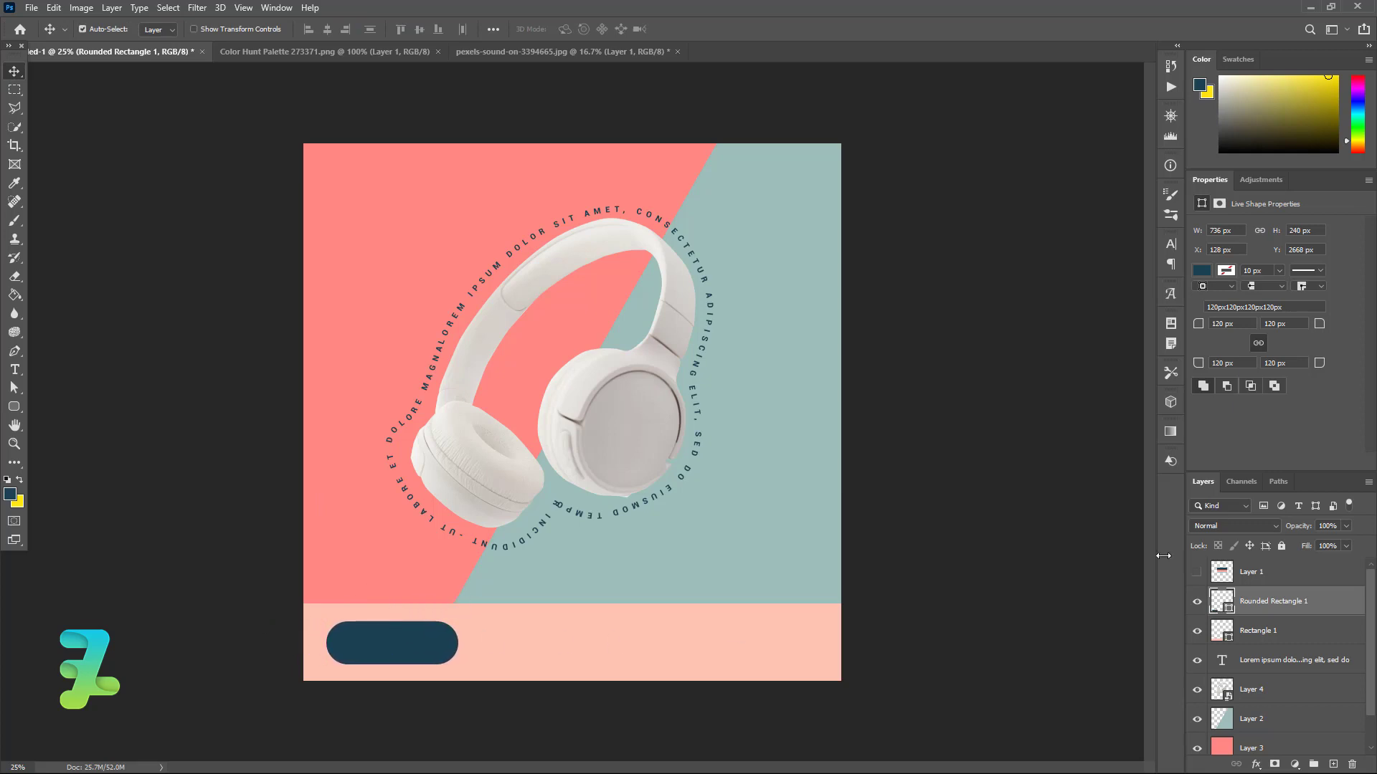
double_click(1217, 599)
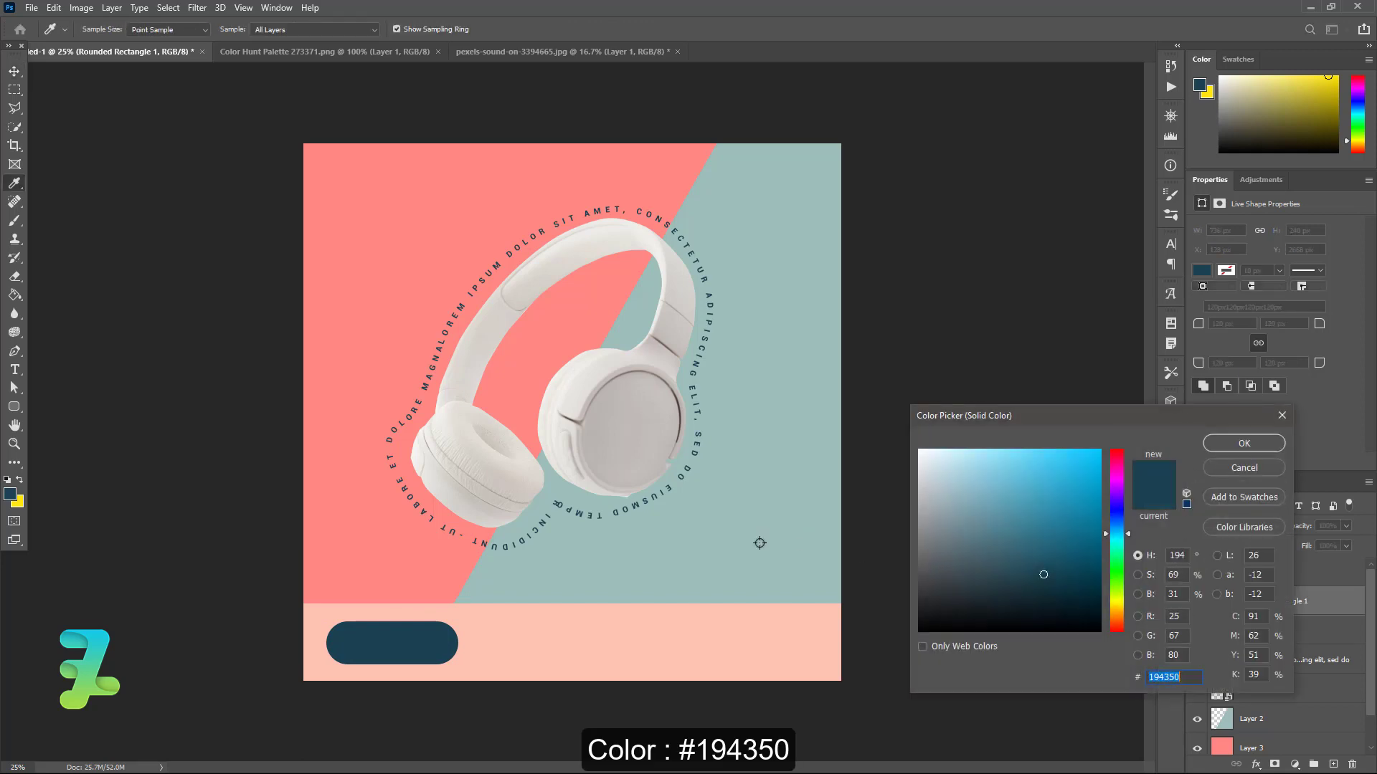
left_click(1260, 462)
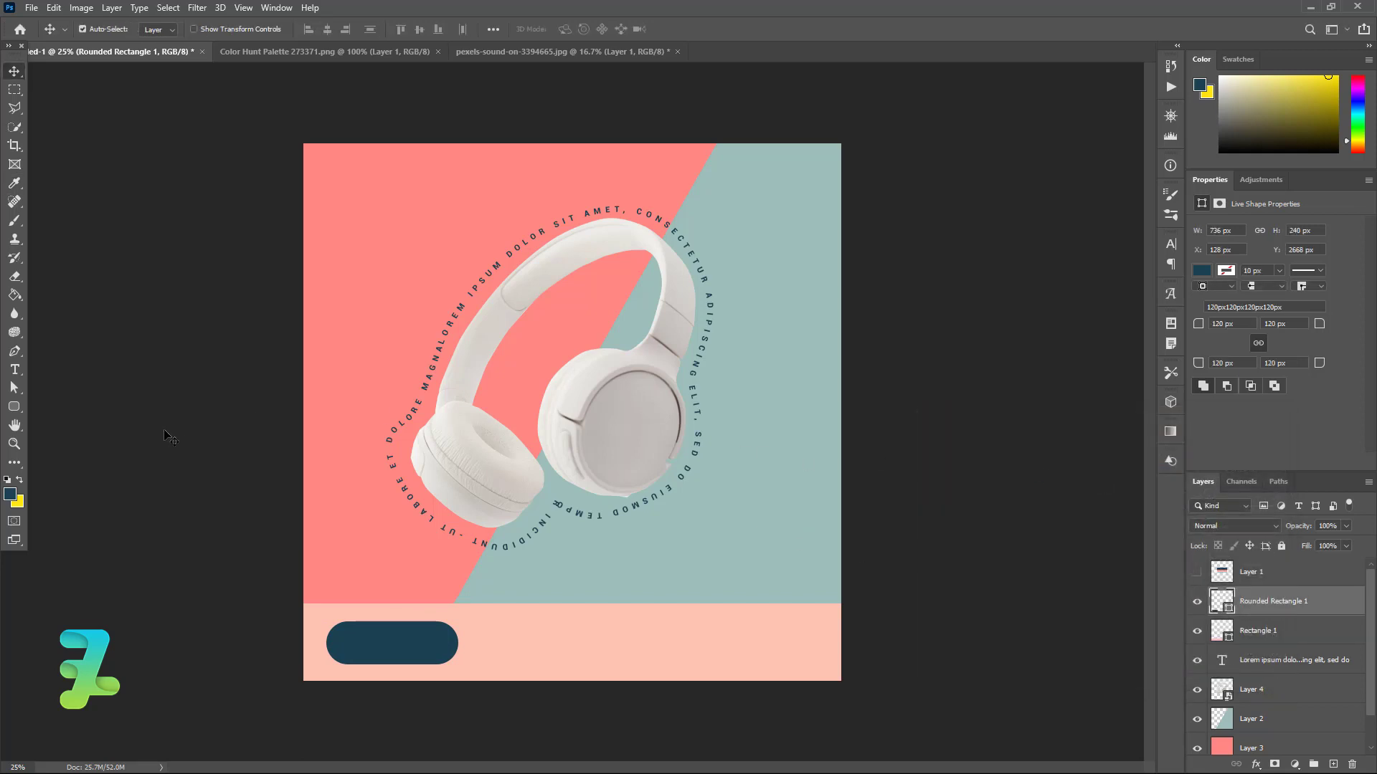
left_click(14, 370)
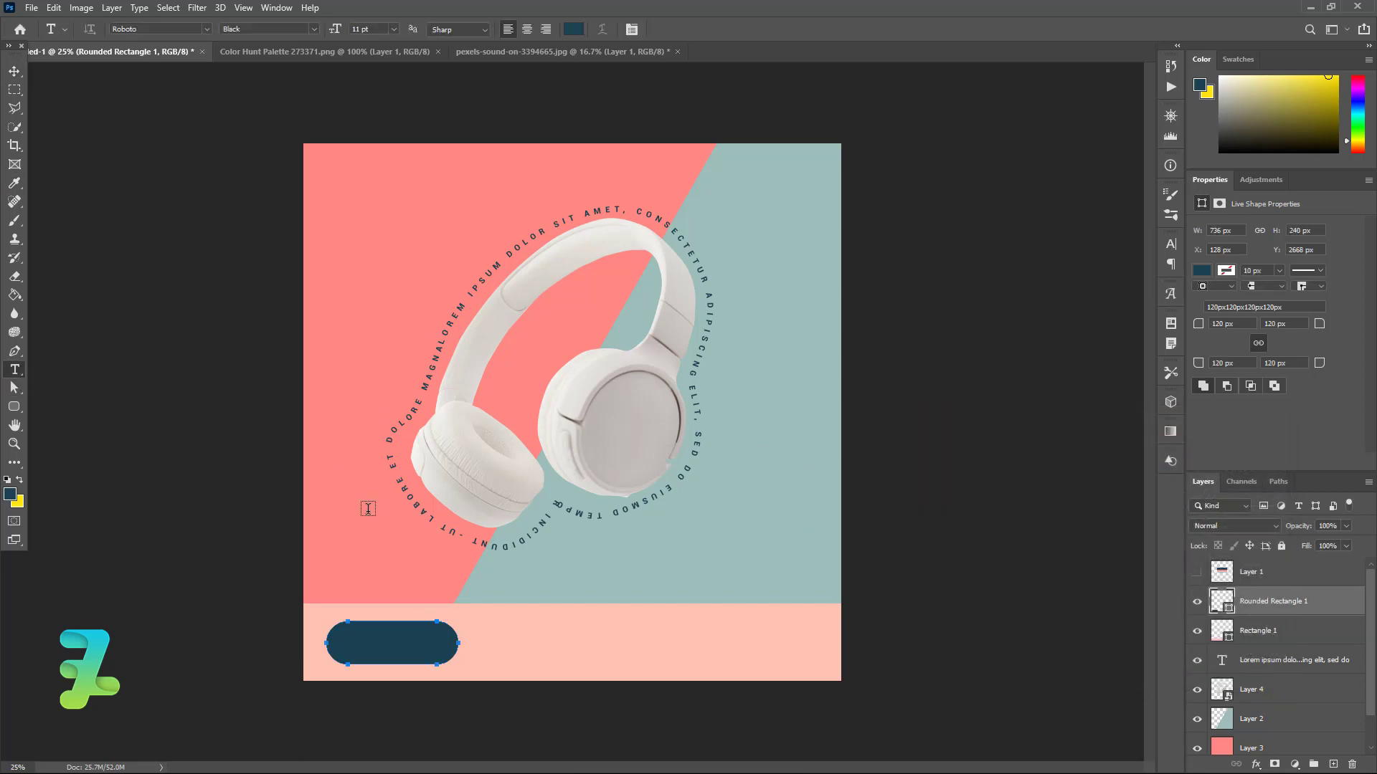
Start a text line above the button at 16 pt with tracking 0.
left_click(351, 569)
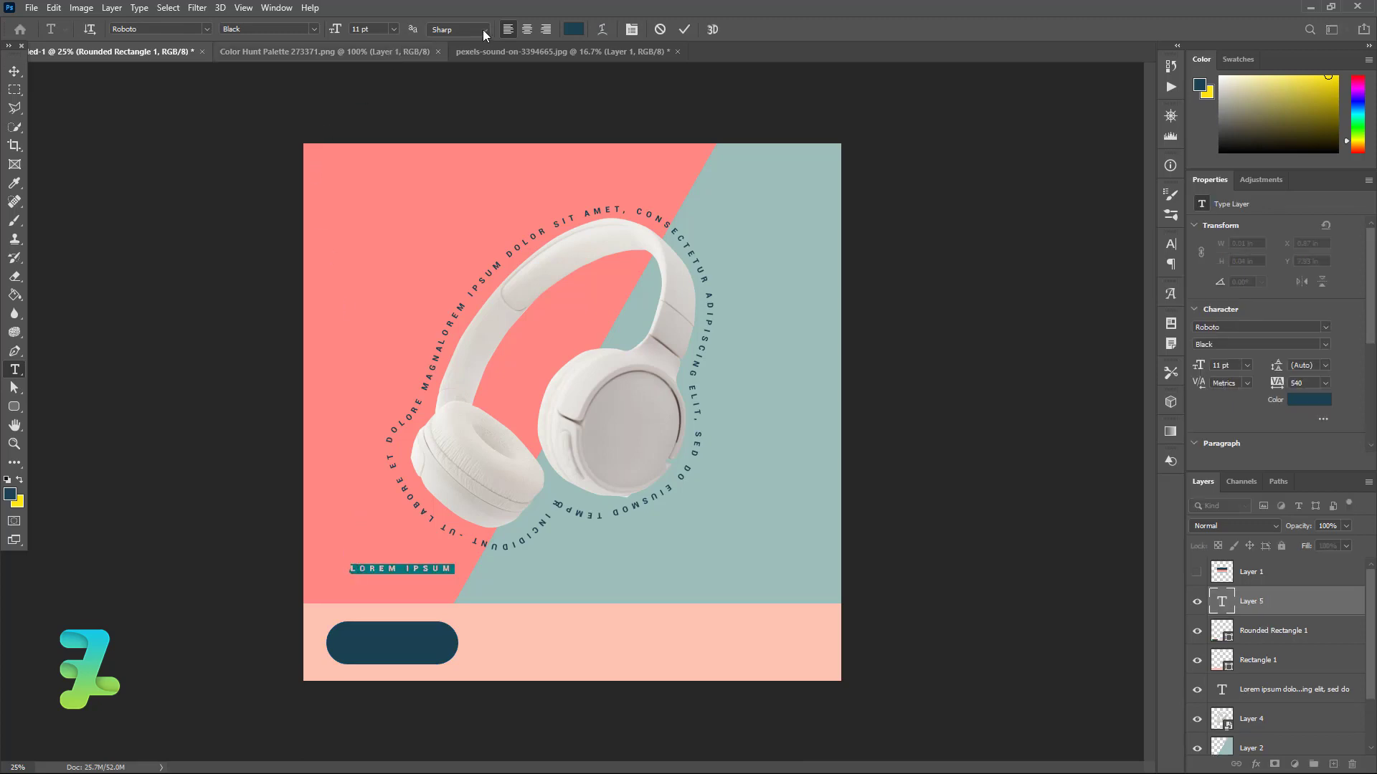
left_click(393, 29)
left_click(374, 136)
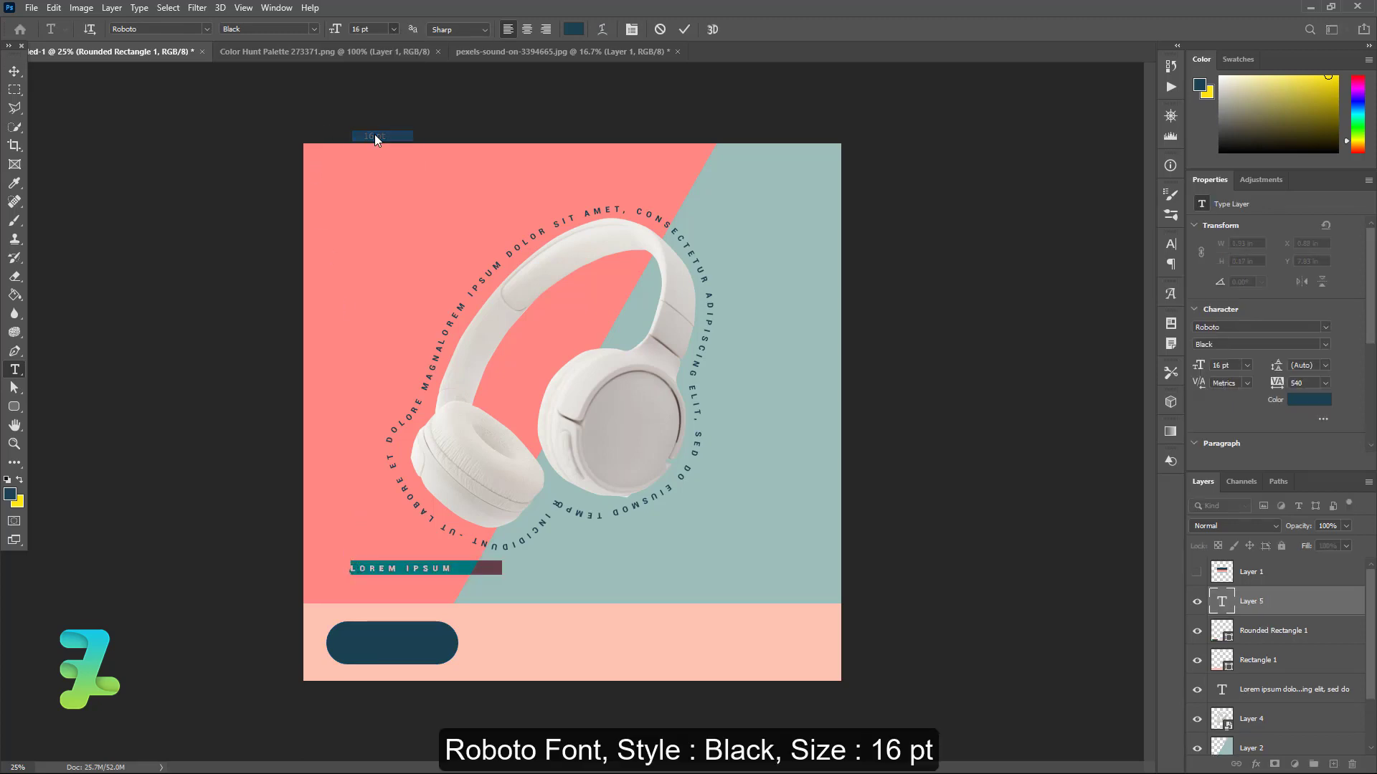
left_click(631, 29)
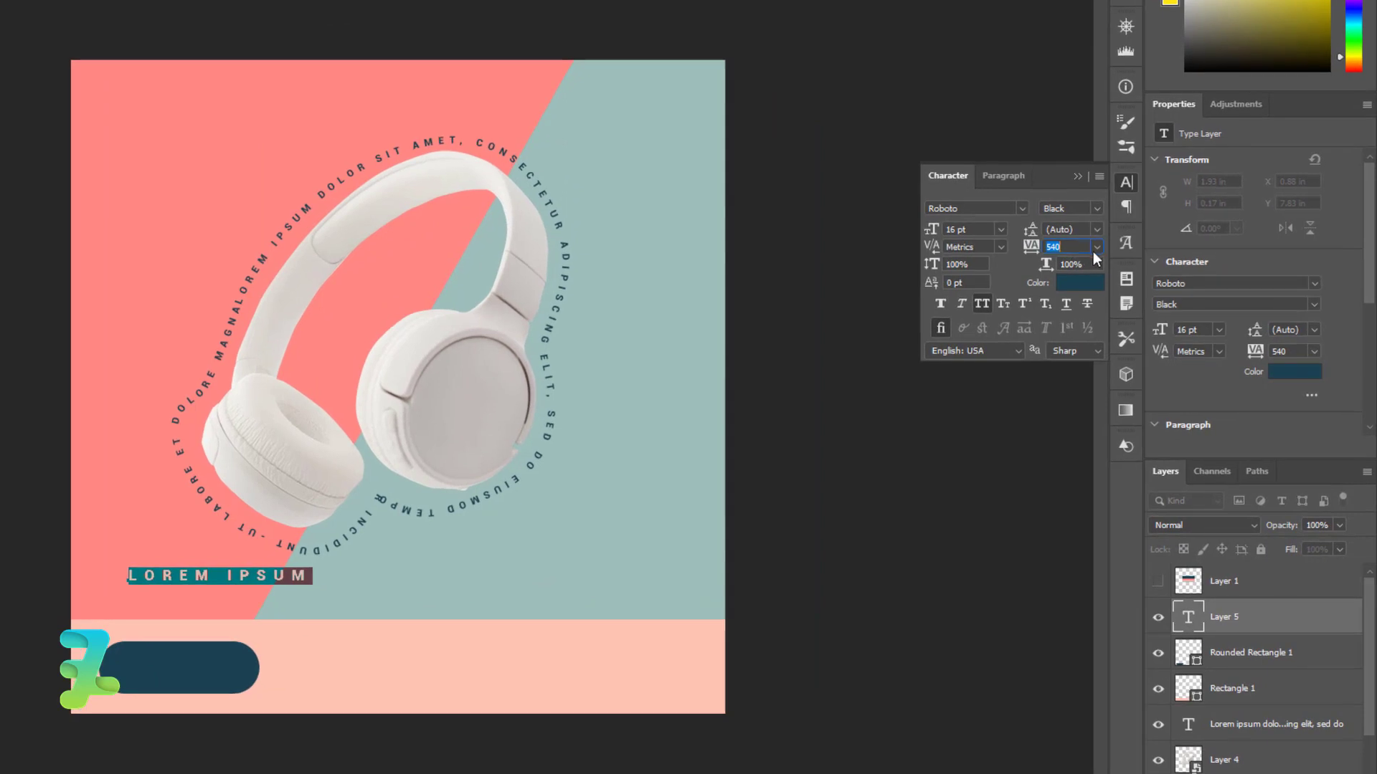
left_click(1095, 249)
left_click(1077, 348)
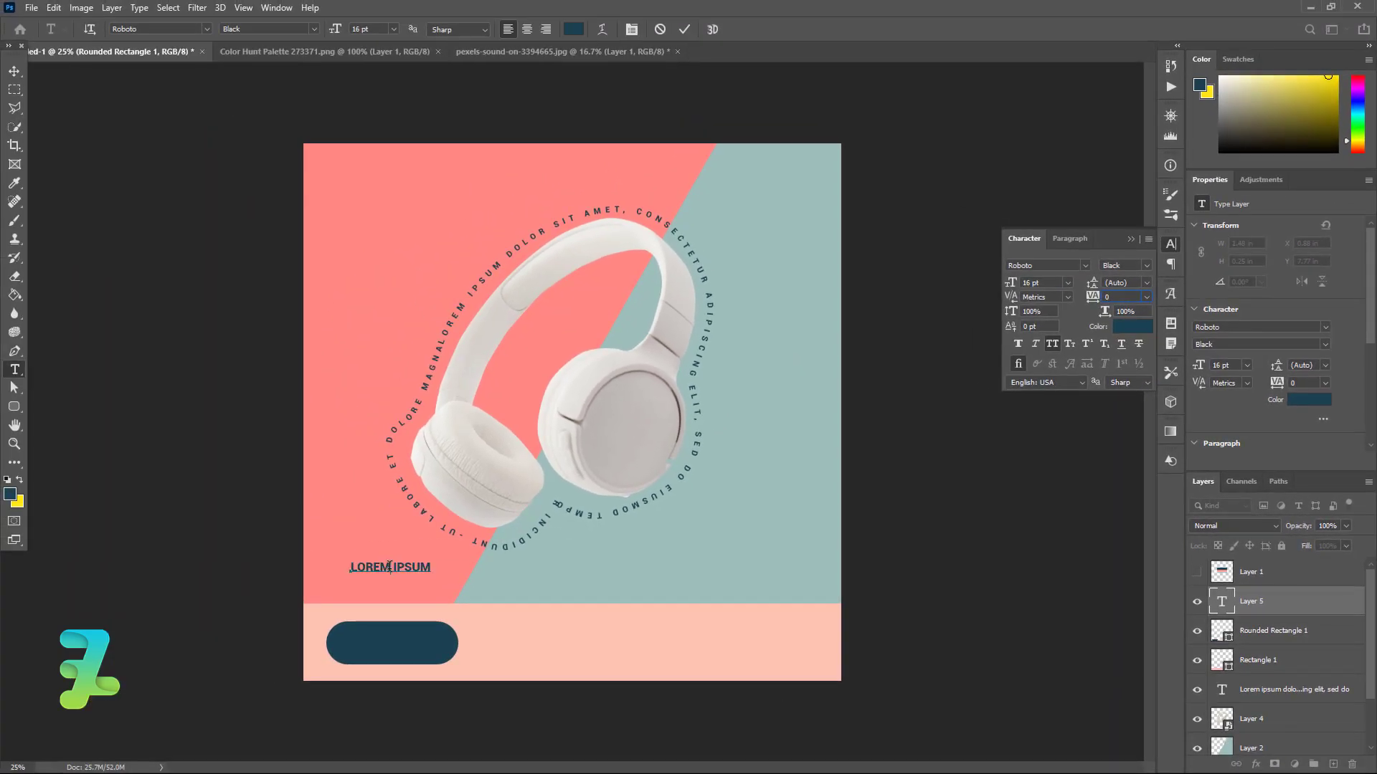
Type BUY NOW and colour it white #ffffff.
key("ctrl+a")
type("BU")
key("ctrl+a")
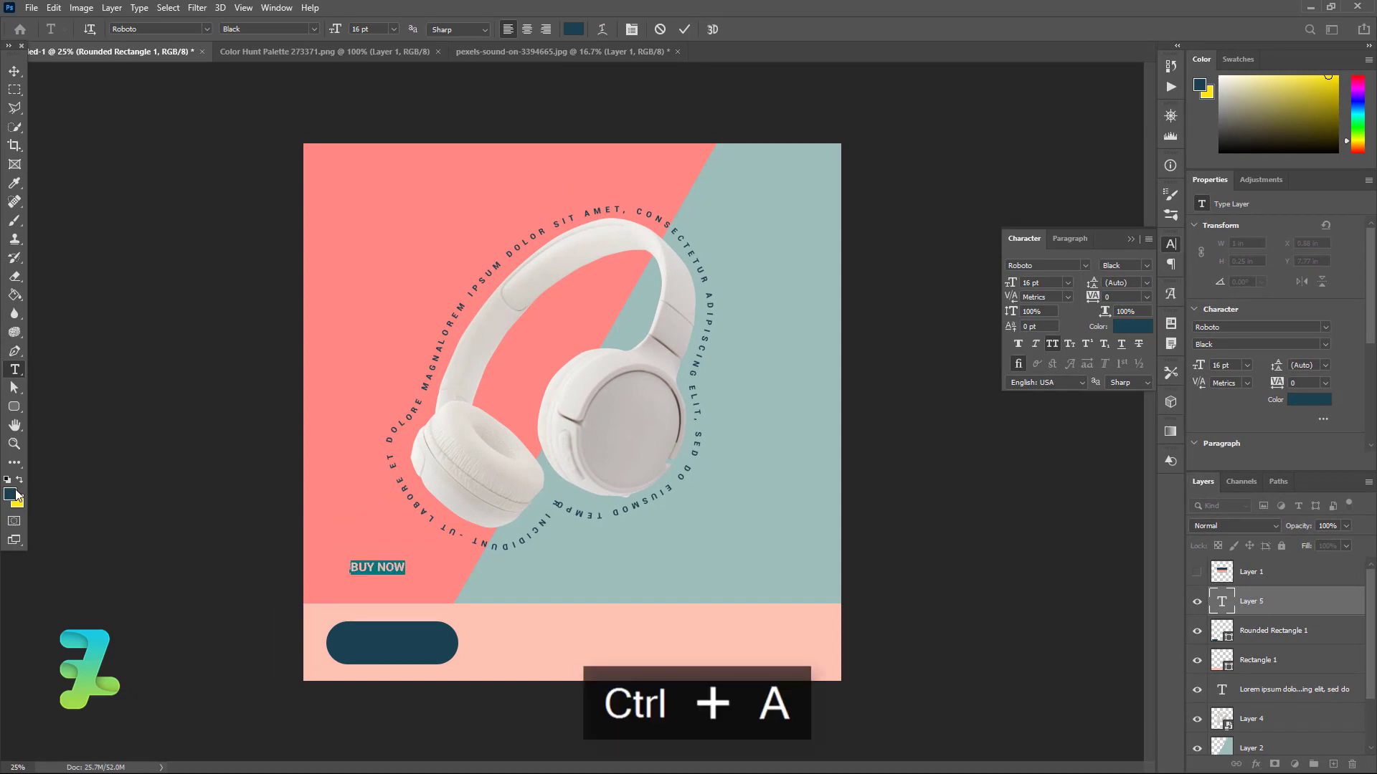
left_click(10, 494)
type("ffffff")
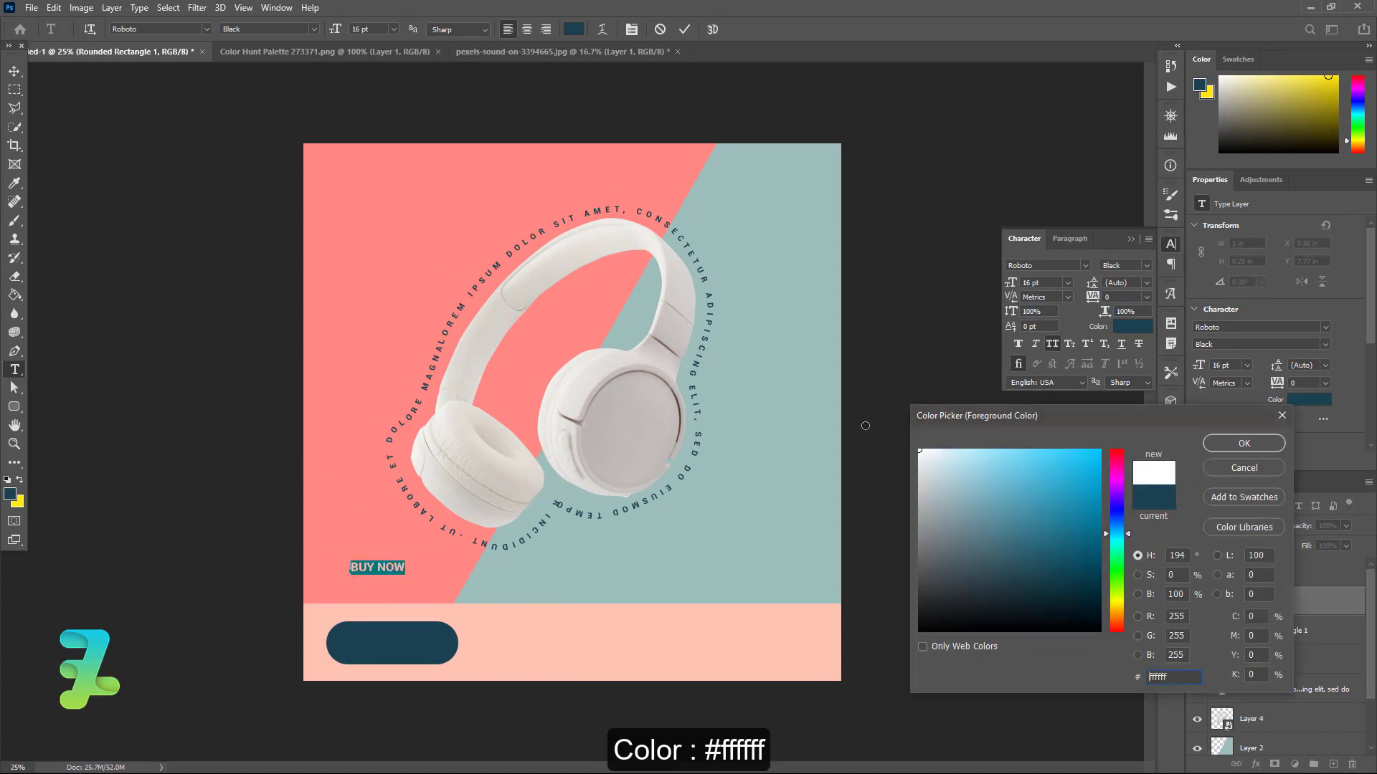
left_click(1234, 451)
Move BUY NOW onto the navy pill and enlarge it to 24 pt.
left_click(14, 71)
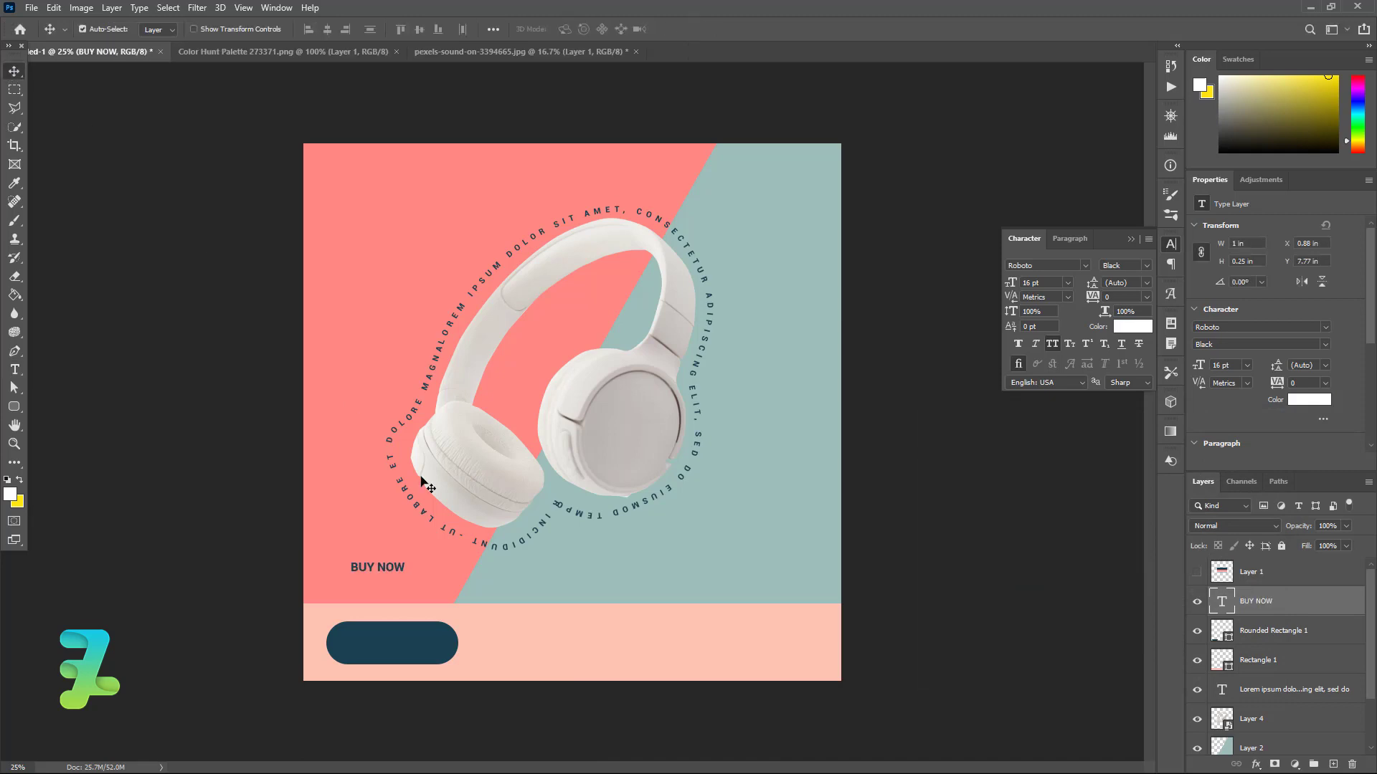
left_click_drag(365, 560, 368, 644)
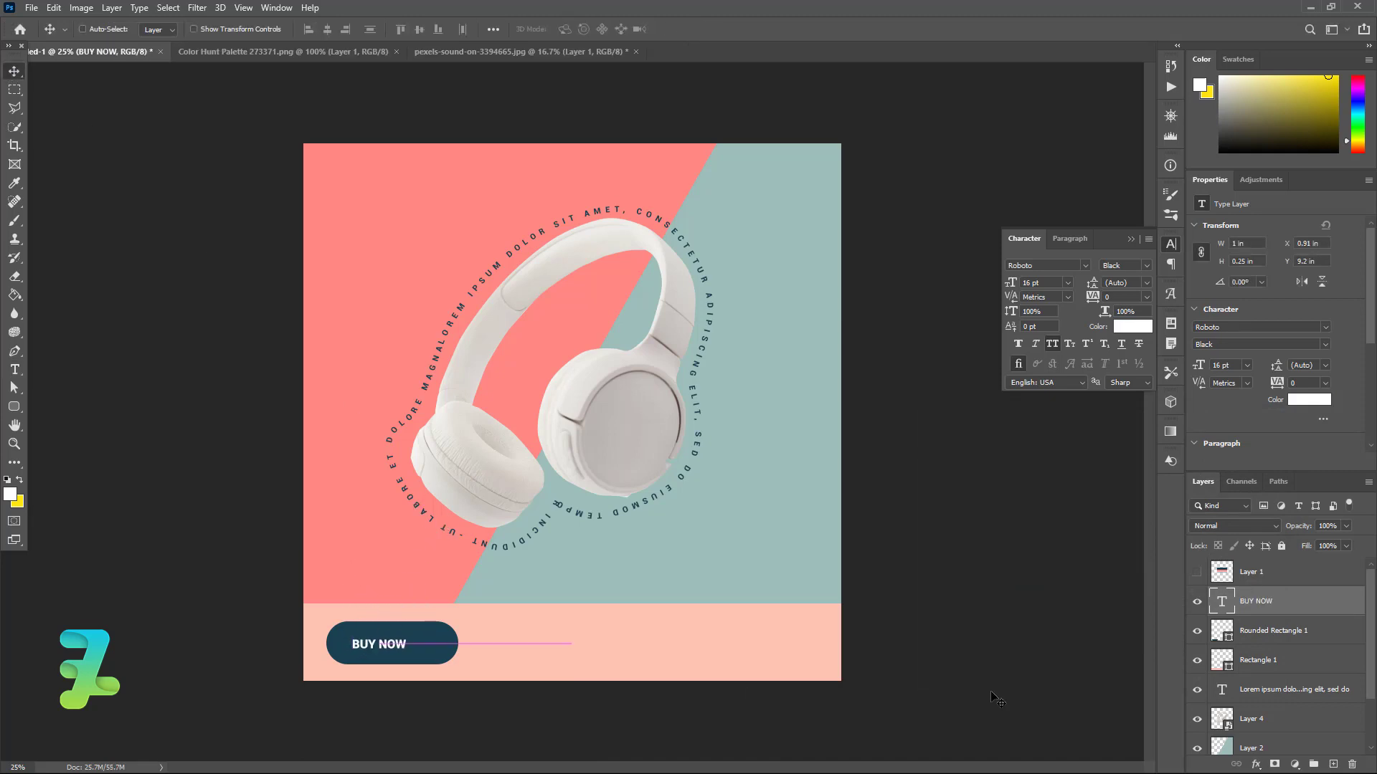
double_click(1221, 609)
left_click(393, 29)
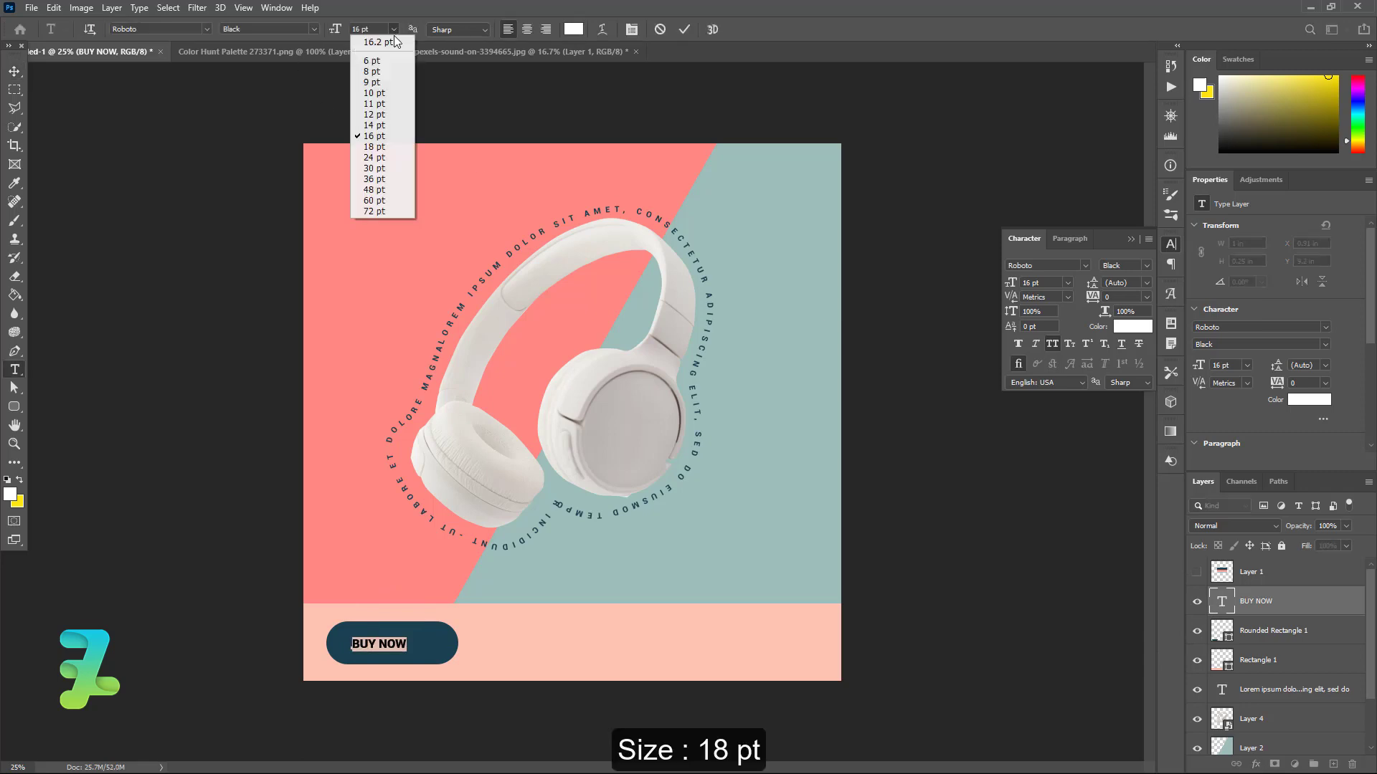
left_click(388, 146)
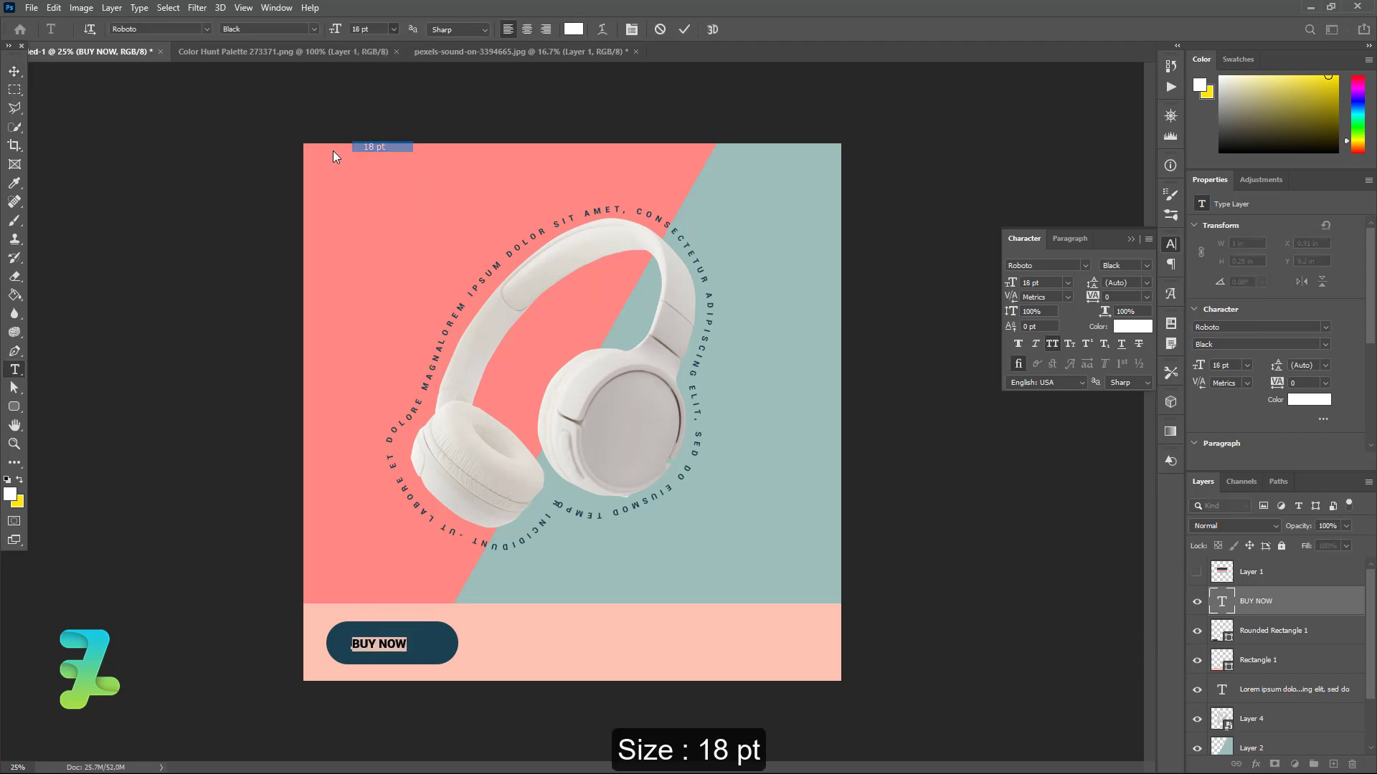
left_click(393, 29)
left_click(373, 157)
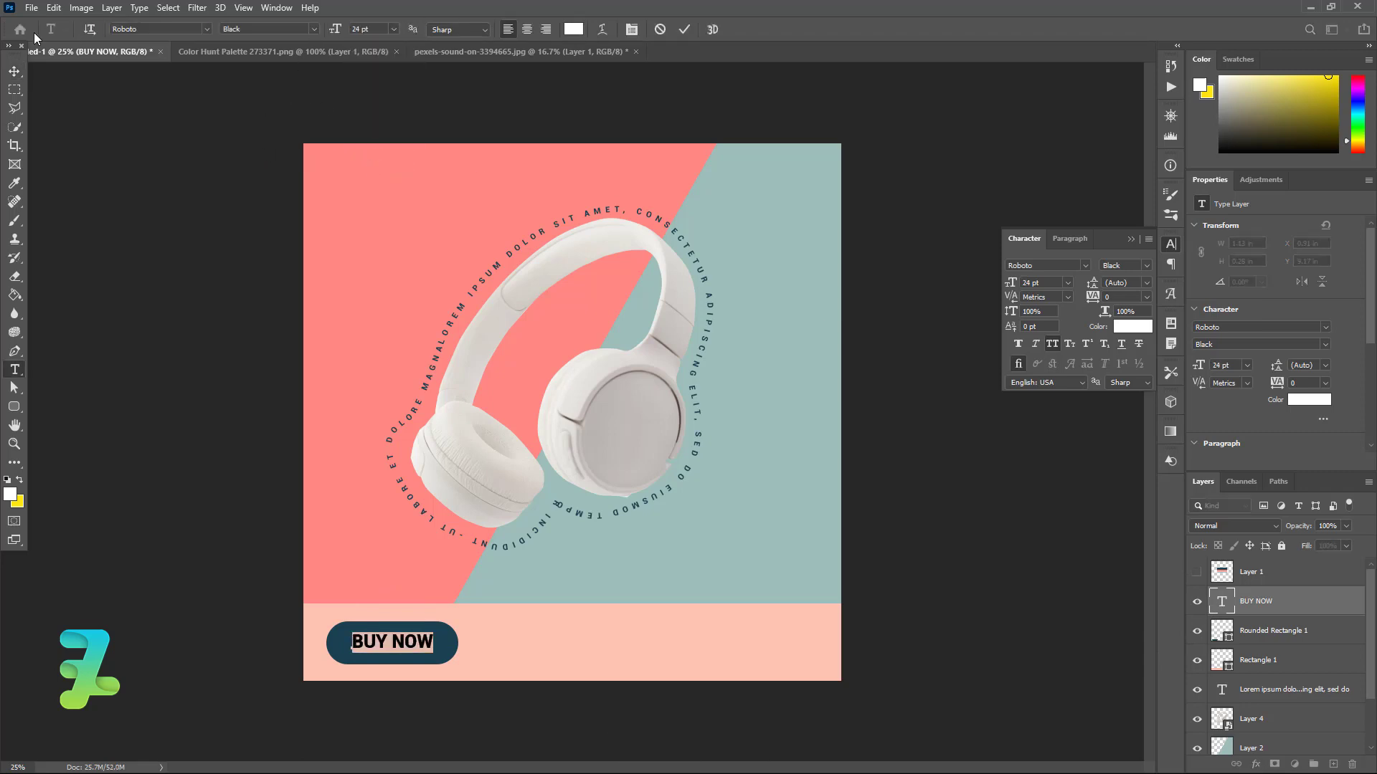
left_click(15, 71)
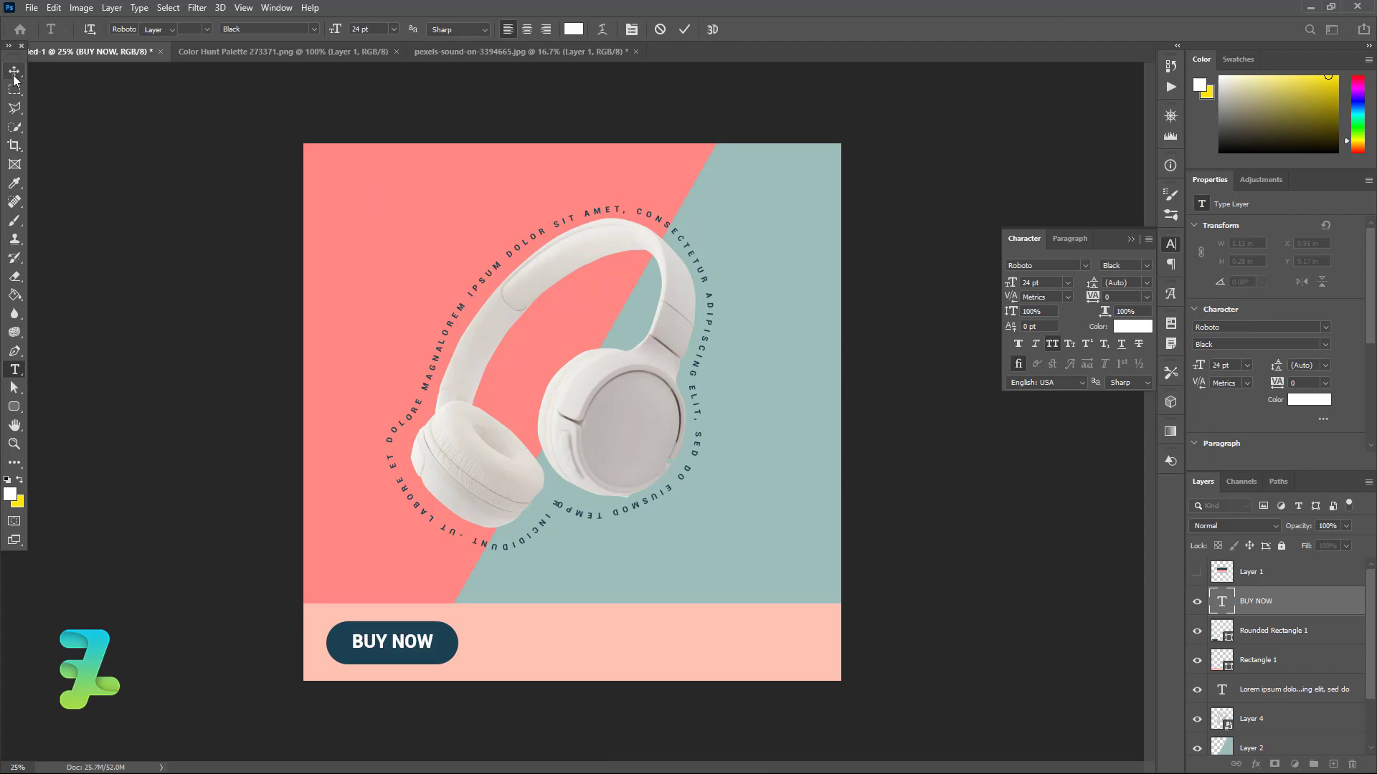
left_click(1217, 634, "ctrl")
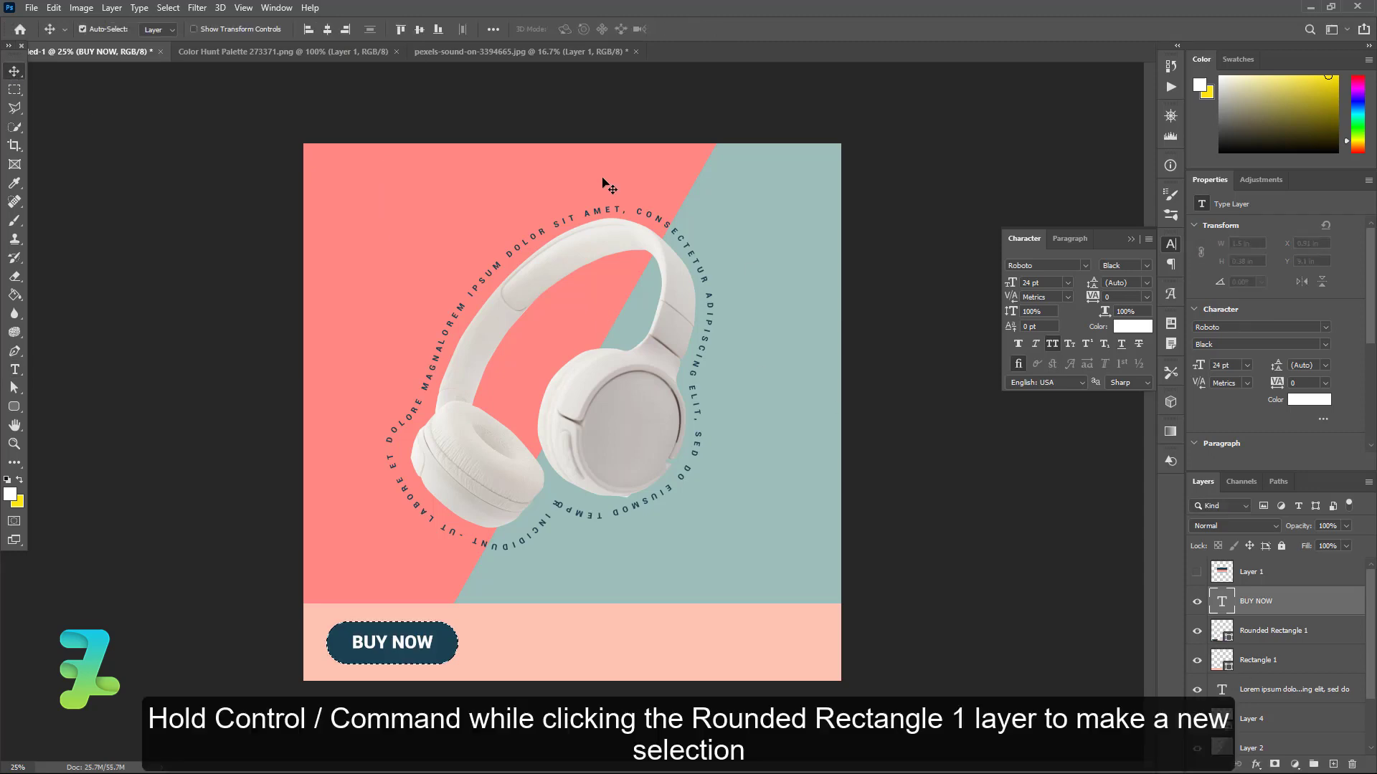
Centre BUY NOW horizontally and vertically on the button, then deselect.
left_click(327, 30)
left_click(420, 30)
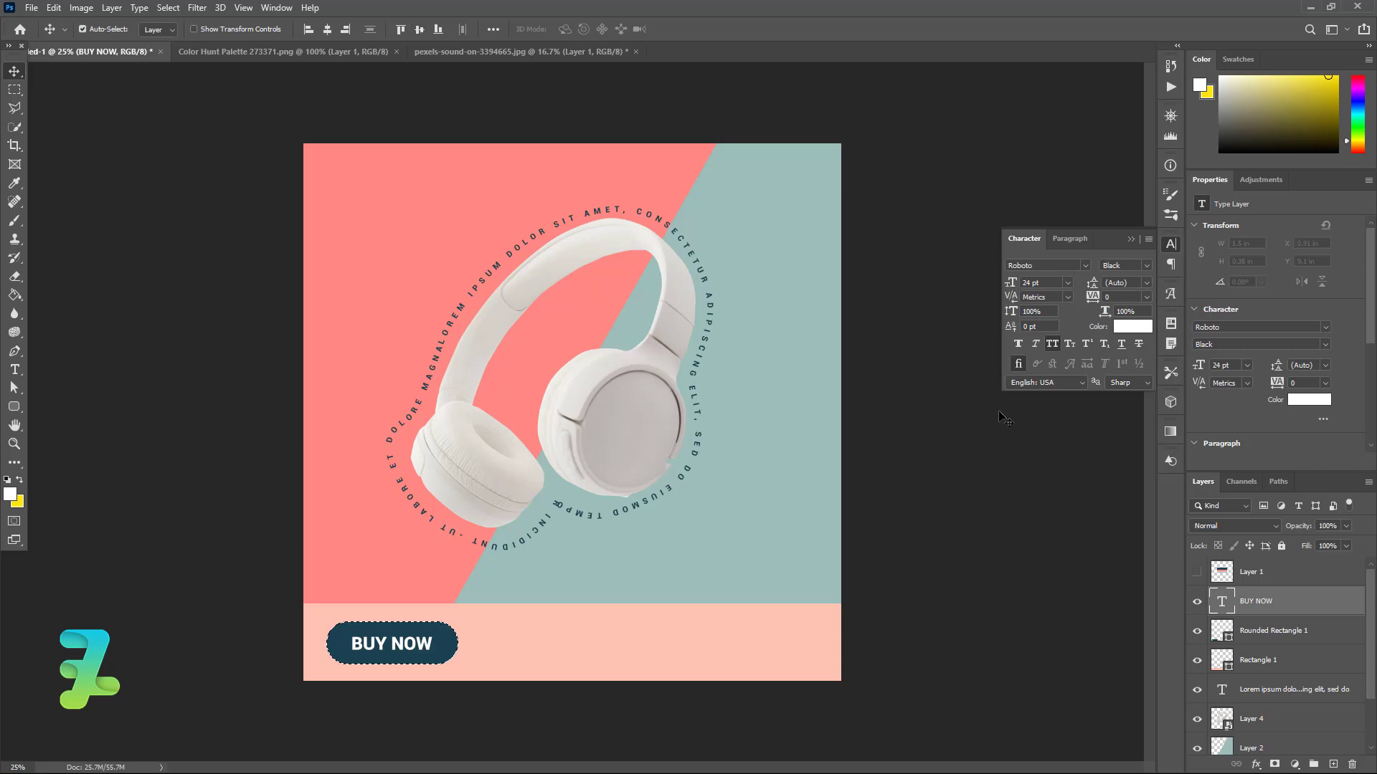
key("ctrl+d")
Type HEADPHONE ERART KR-425 on the pink strip and move it to the right end.
left_click(15, 369)
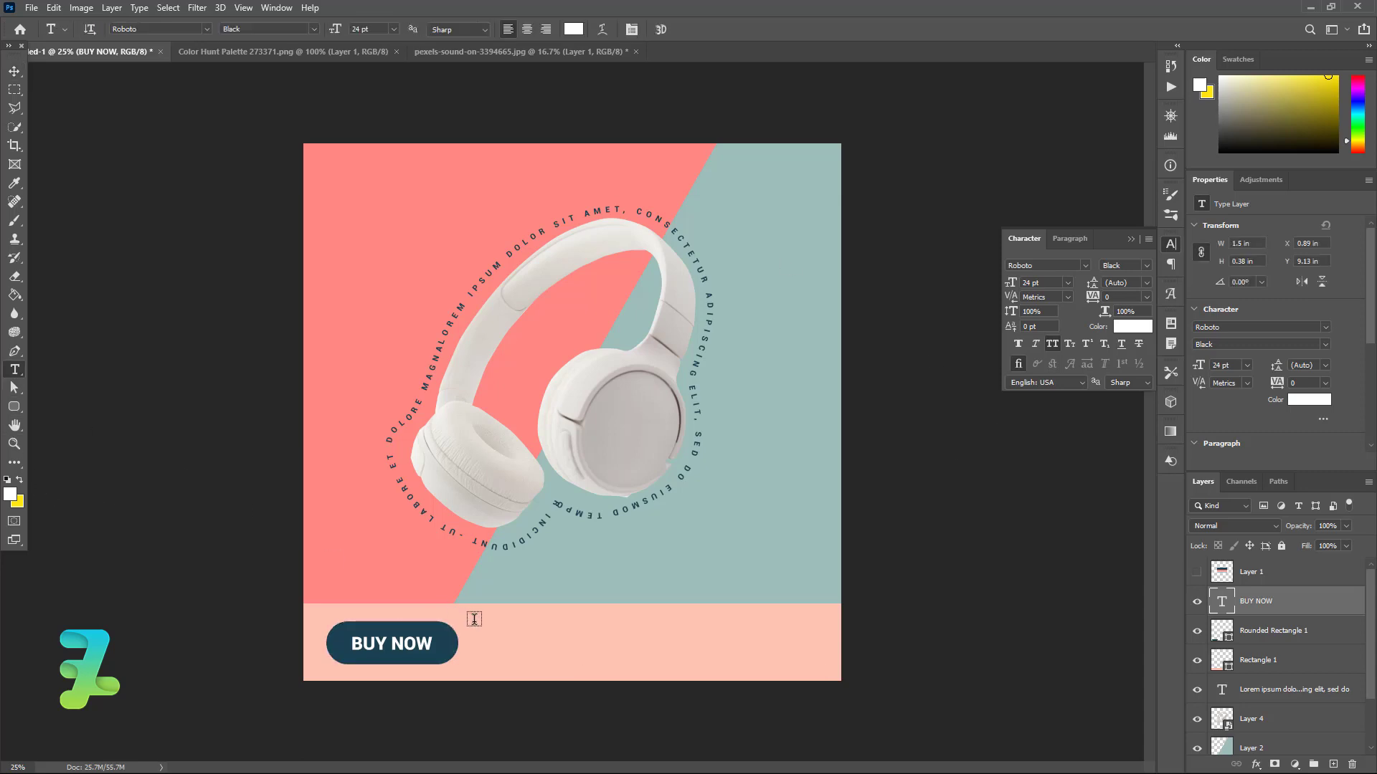
left_click(502, 641)
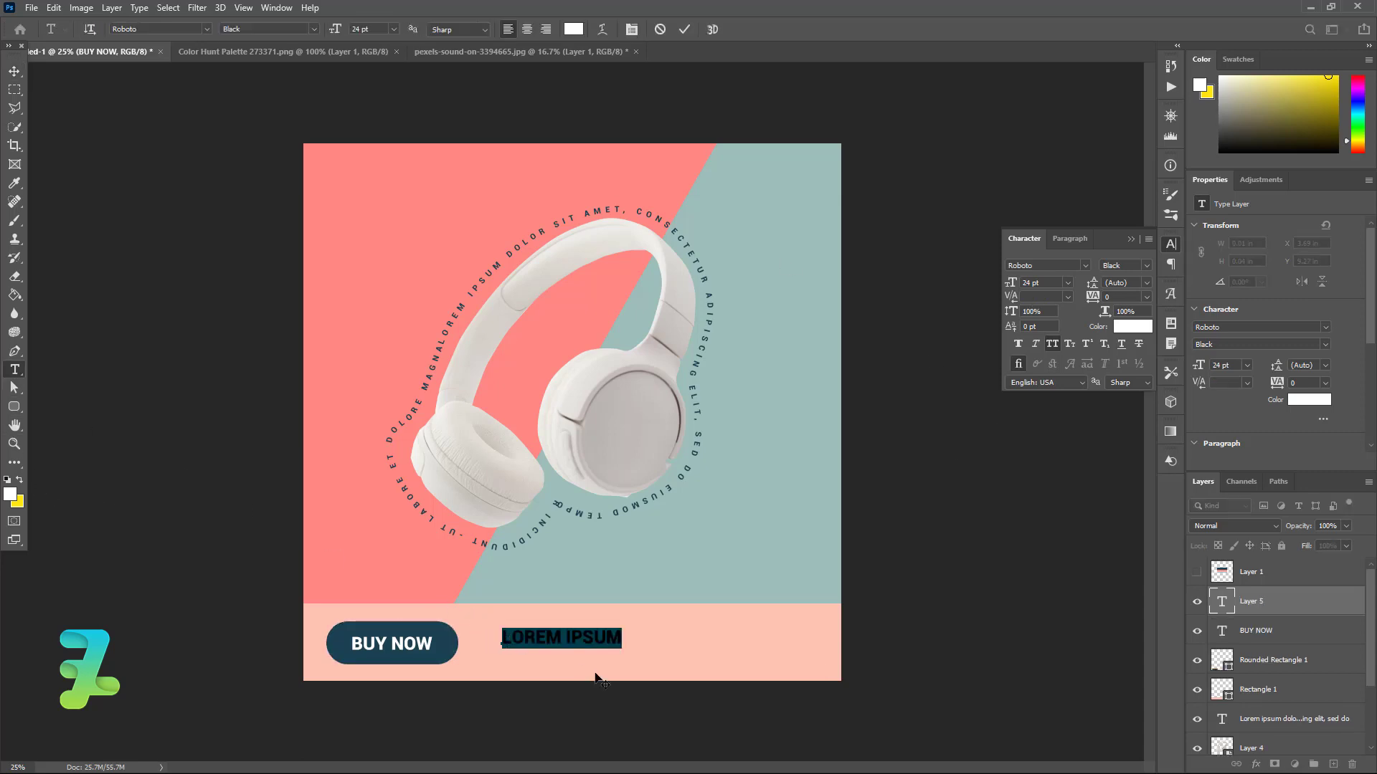
type("HE")
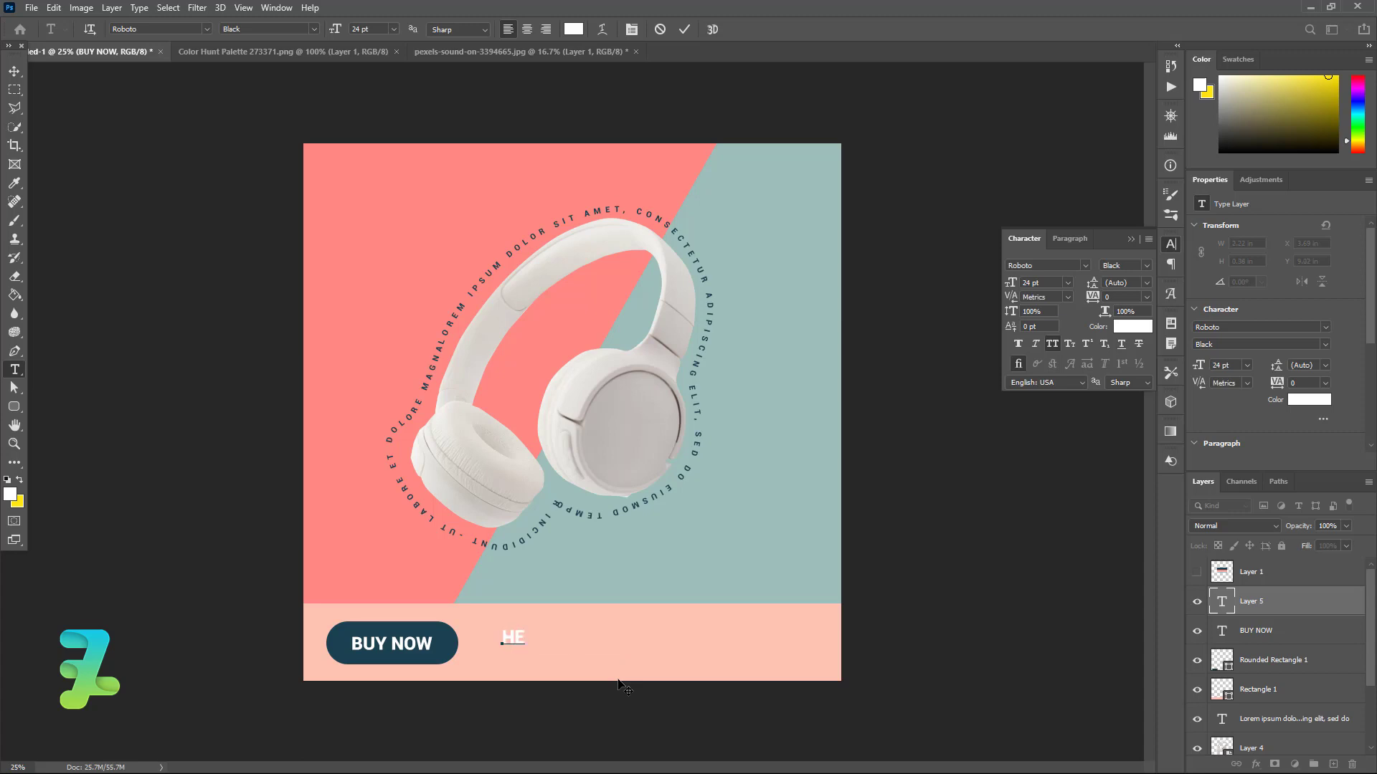
type("ADPHO")
type("NE ERART")
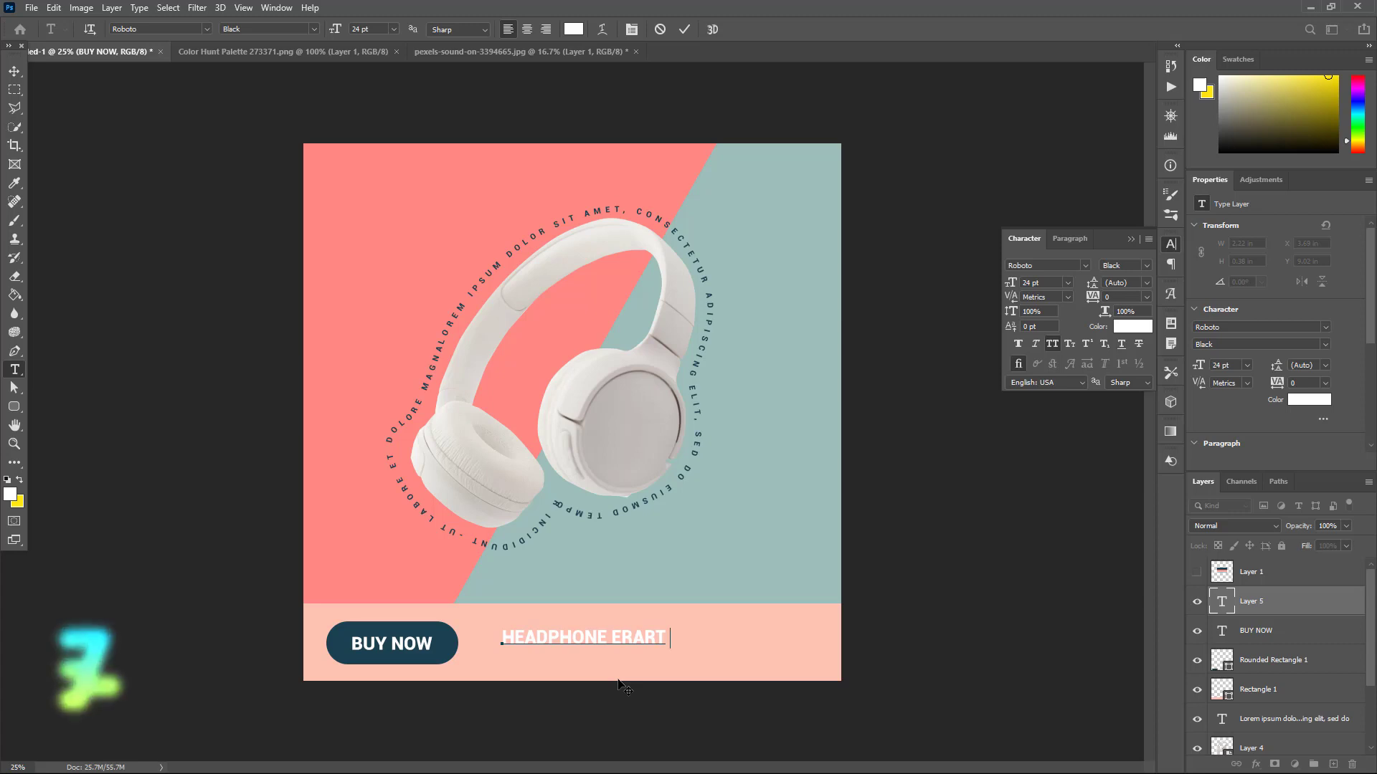
type("KR")
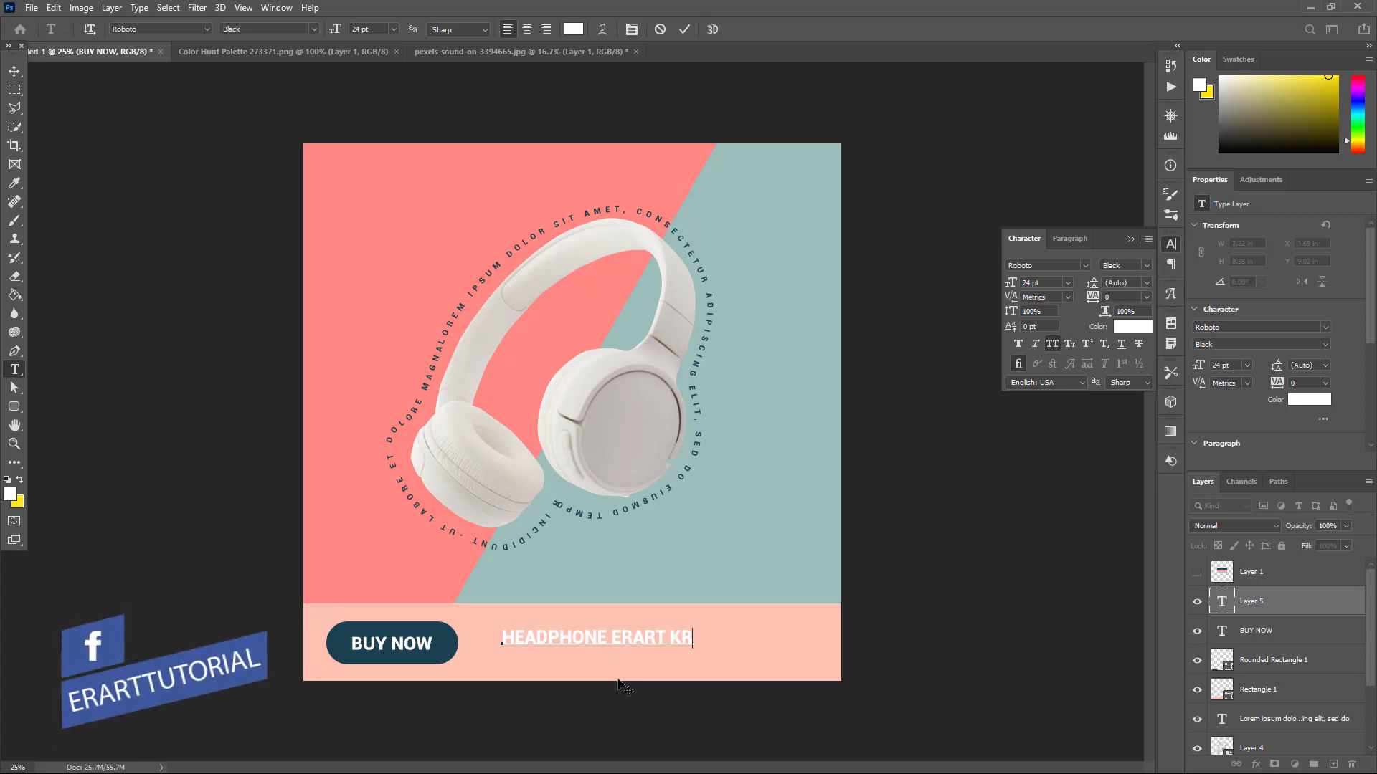
type("-425")
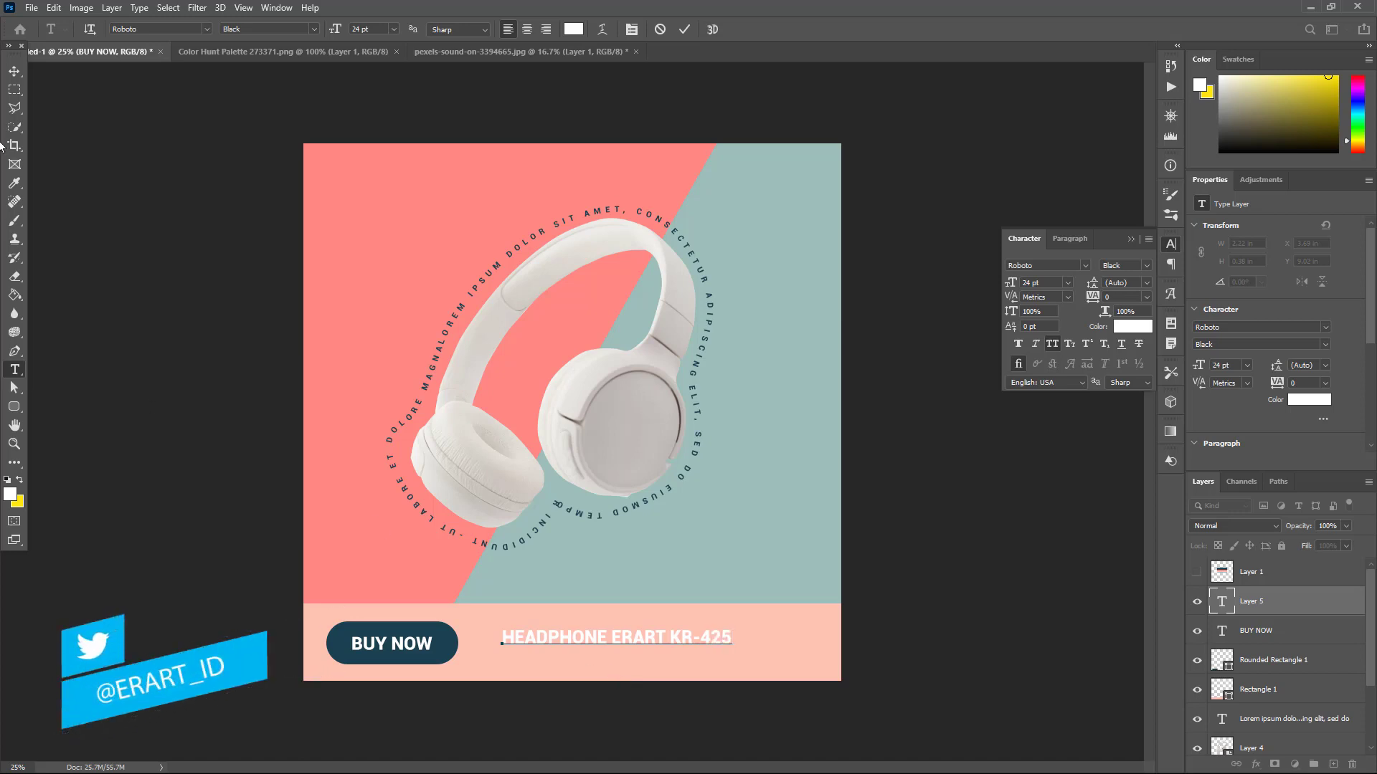
left_click(15, 71)
left_click_drag(642, 637, 723, 642)
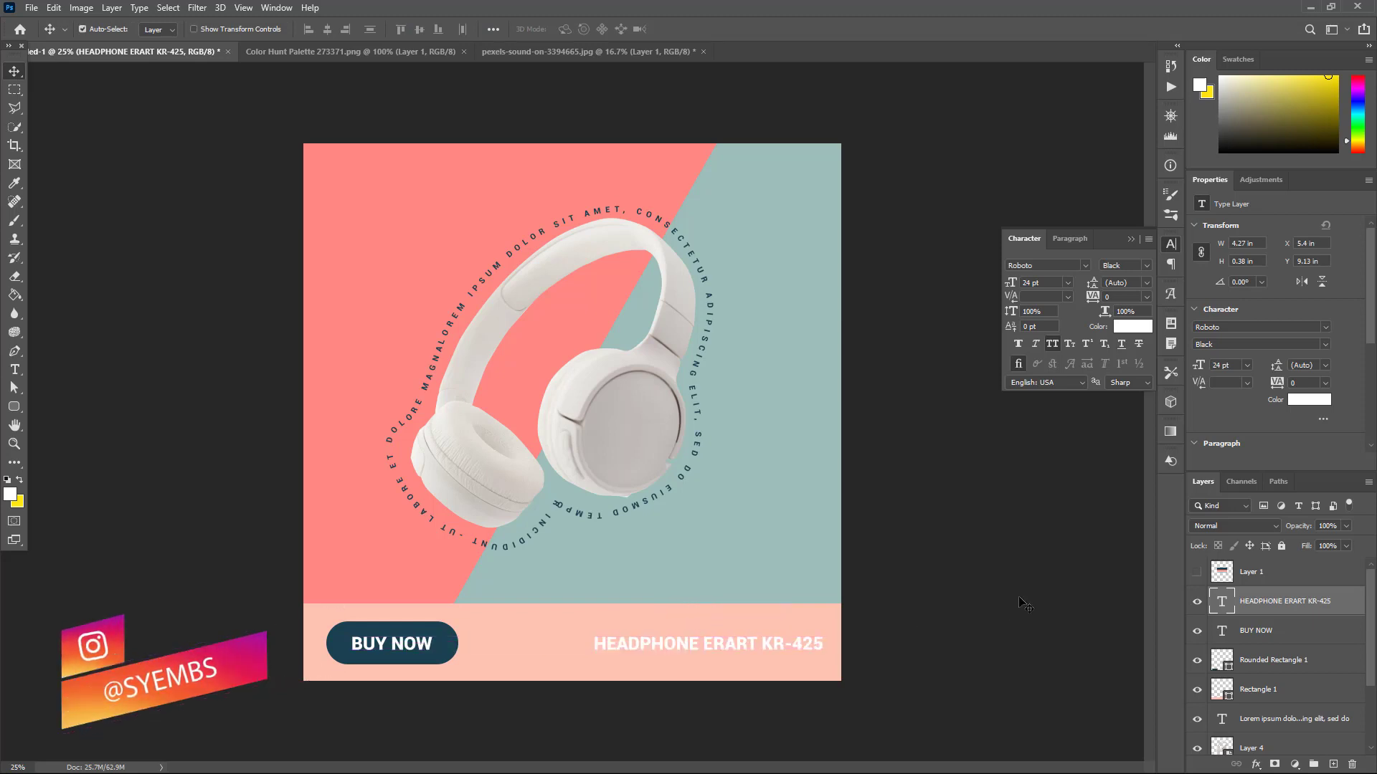
Colour the HEADPHONE ERART KR-425 title salmon pink #ff8882.
double_click(1217, 604)
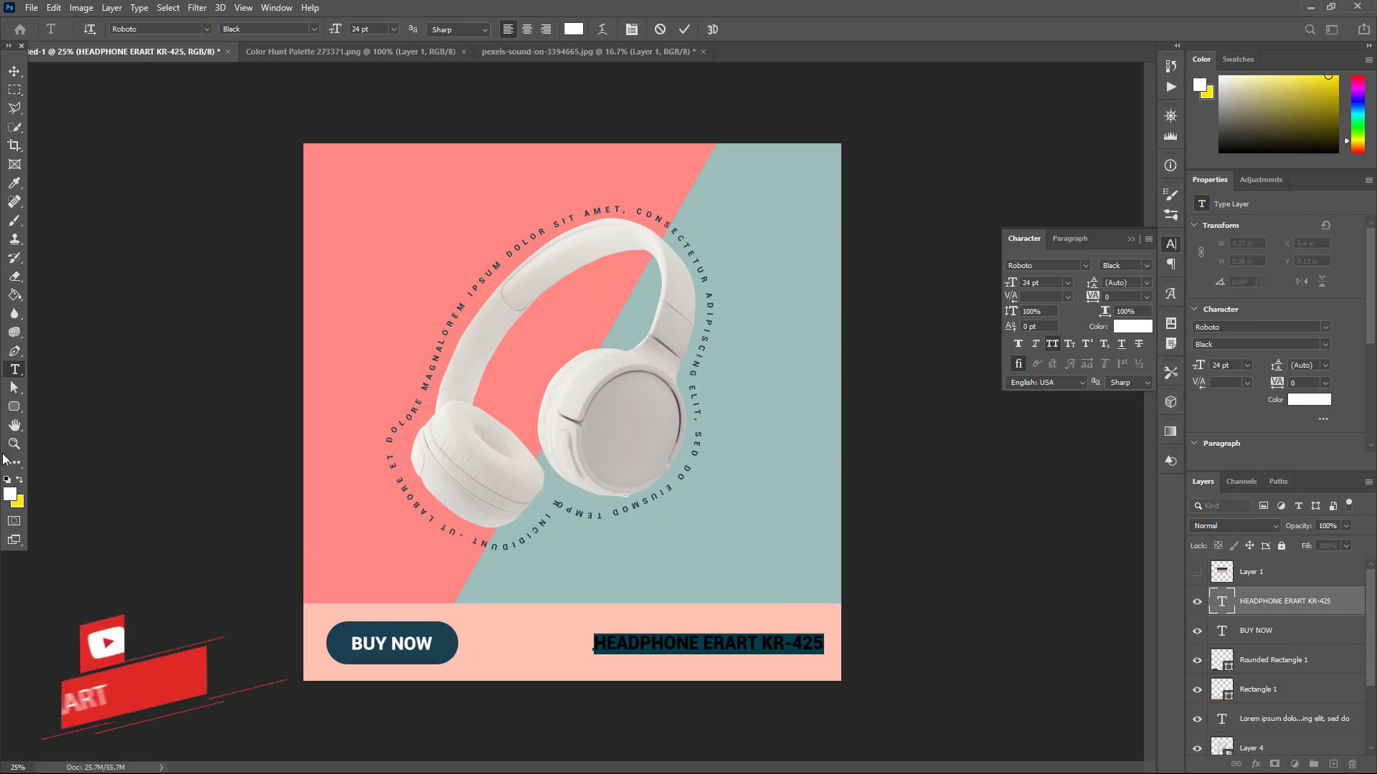
left_click(10, 494)
type("ff8882")
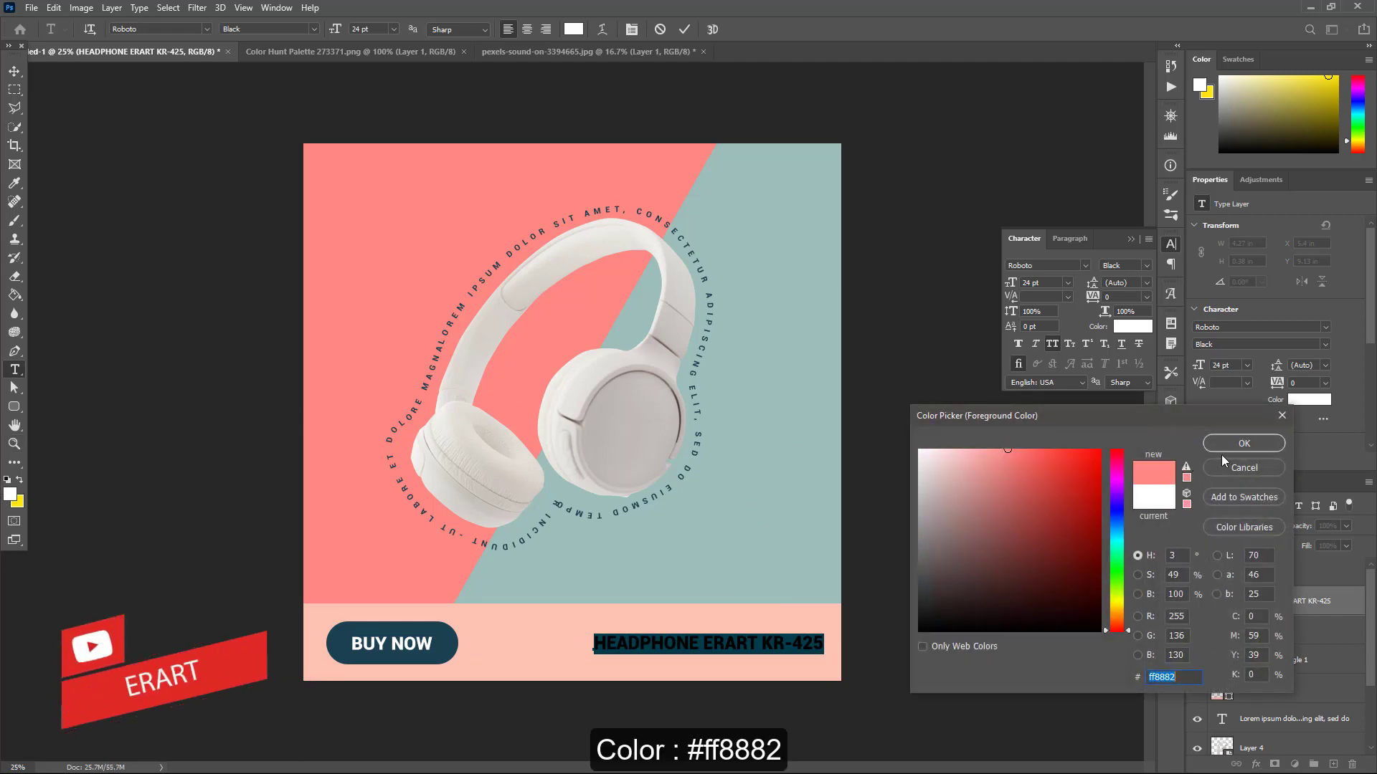
left_click(1228, 444)
left_click(15, 71)
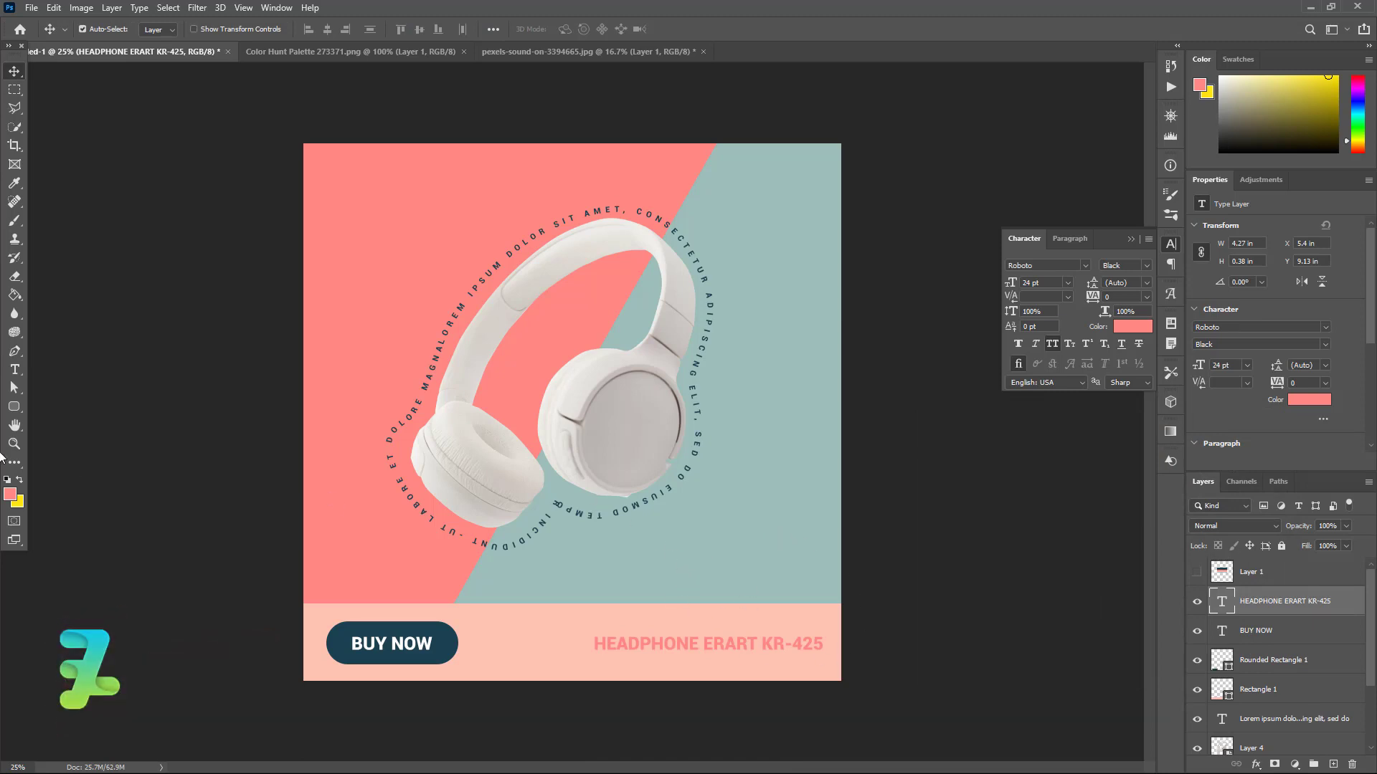
Choose the Floral Ornament shape in the Custom Shape Tool.
left_click(12, 409)
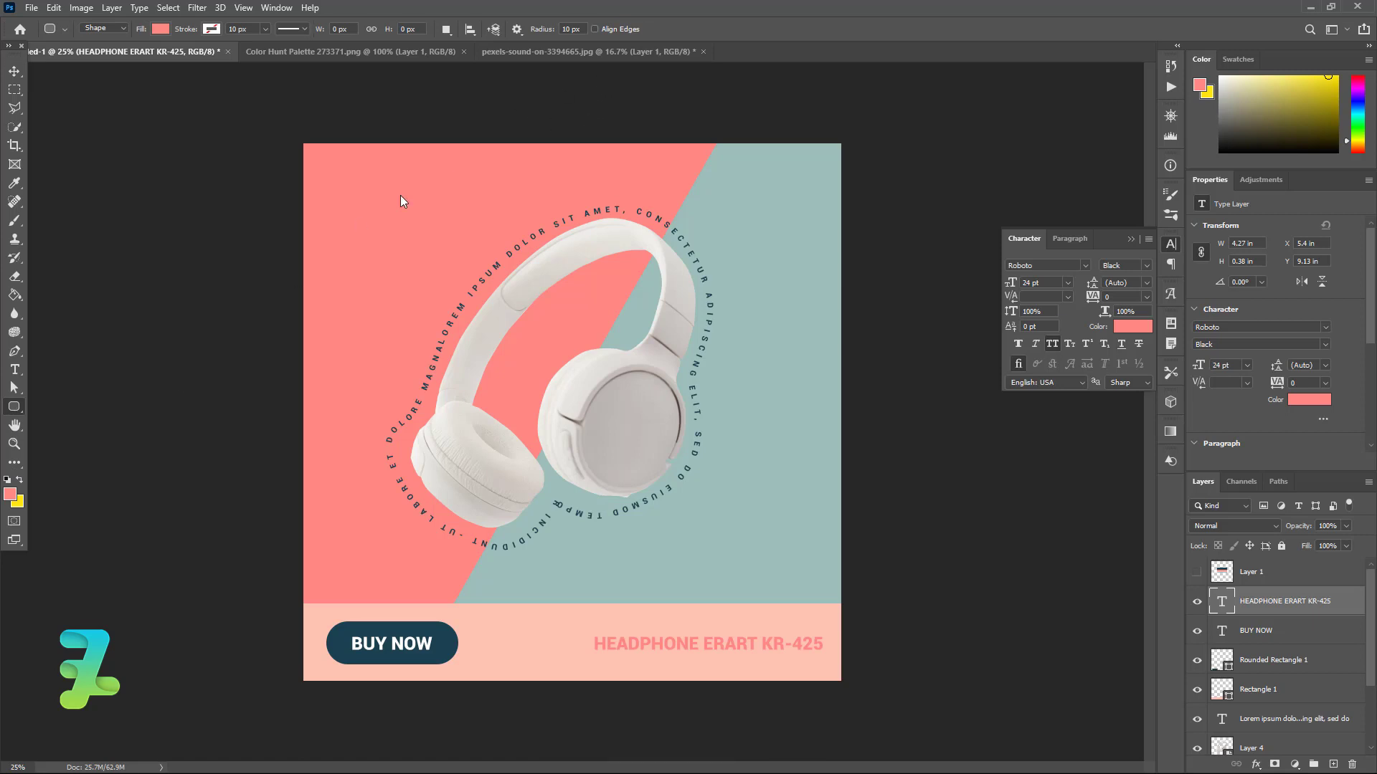
left_click(581, 29)
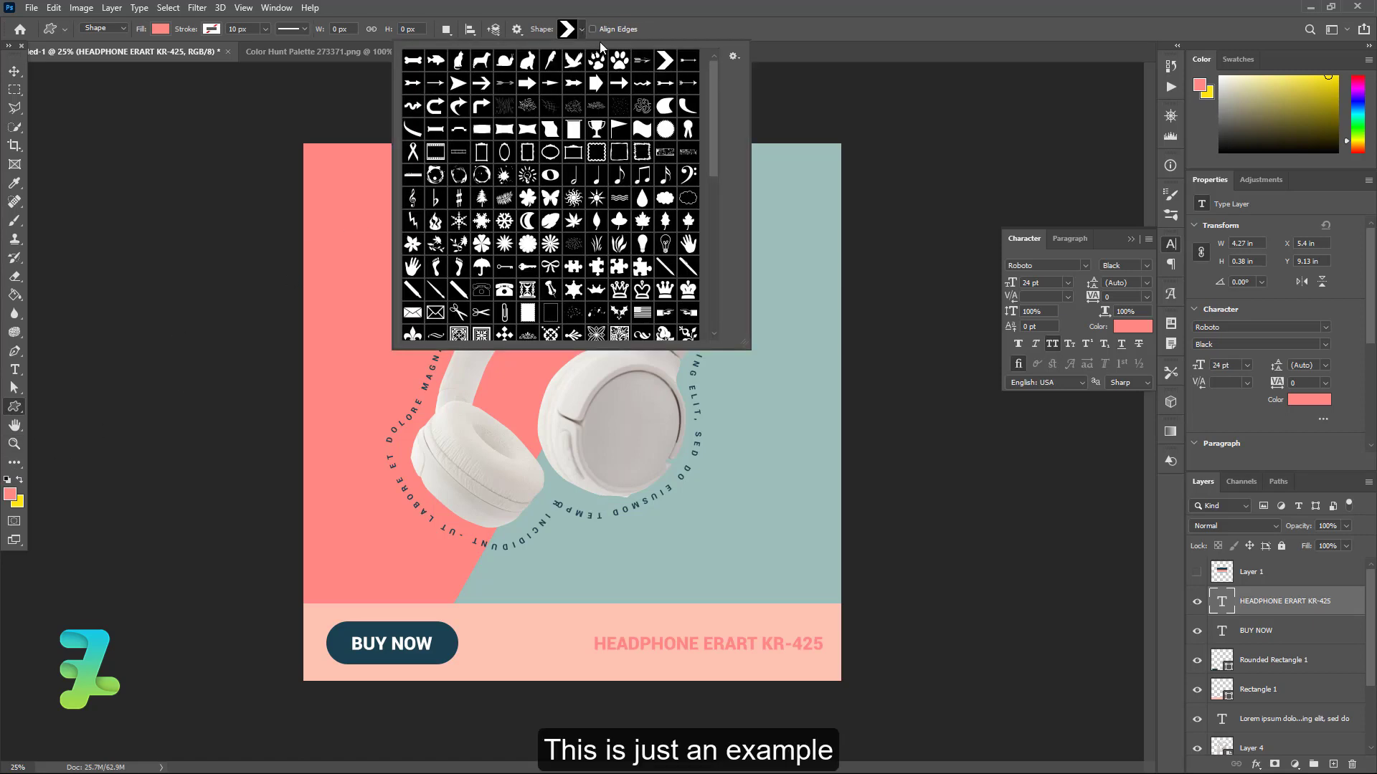
left_click_drag(708, 112, 711, 135)
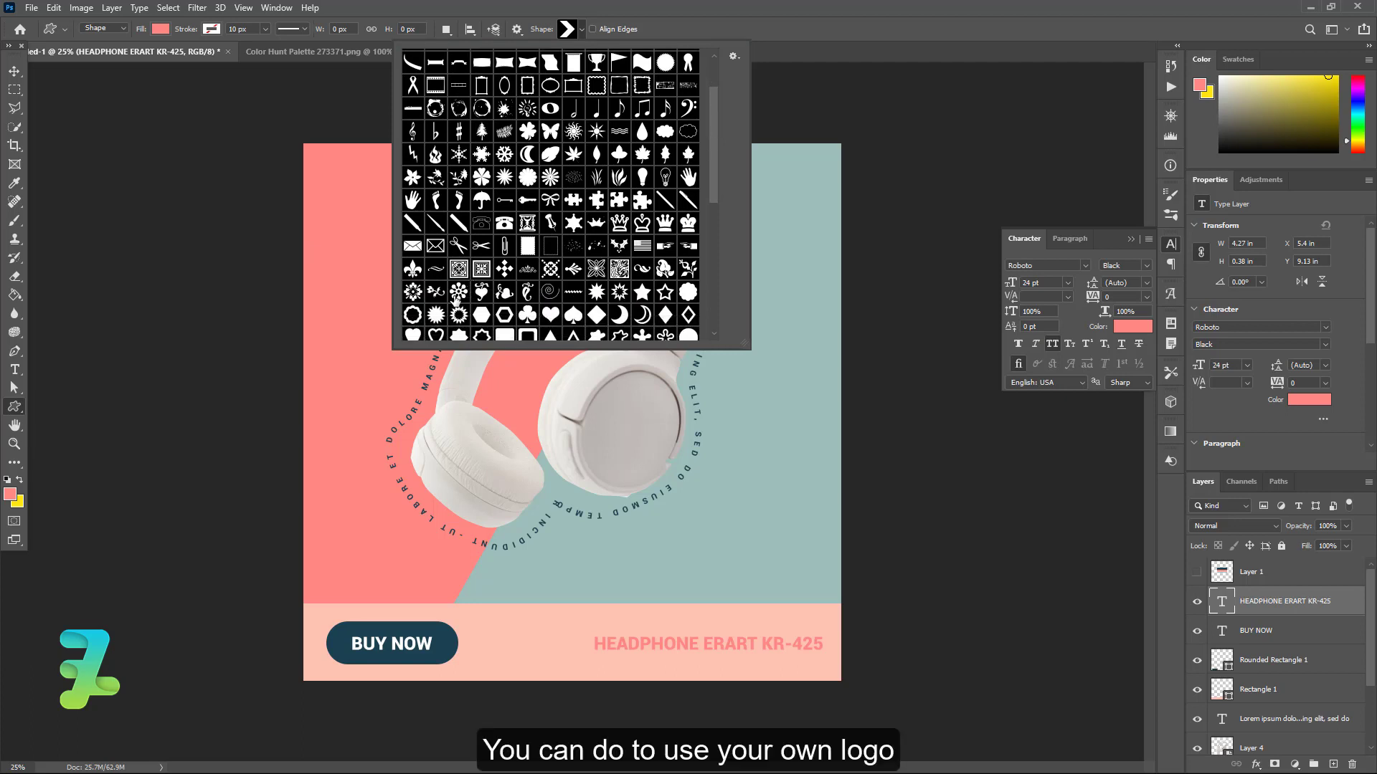
left_click(415, 293)
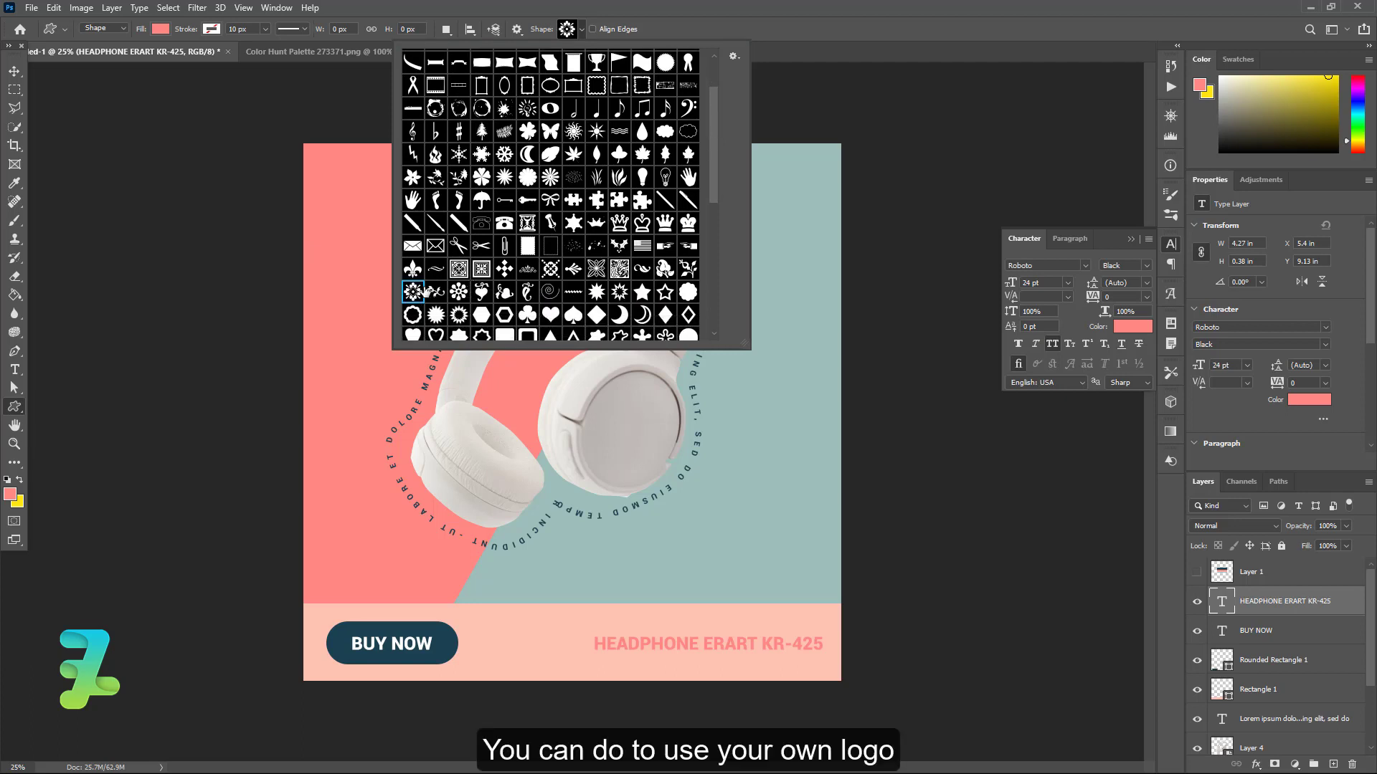
left_click(577, 28)
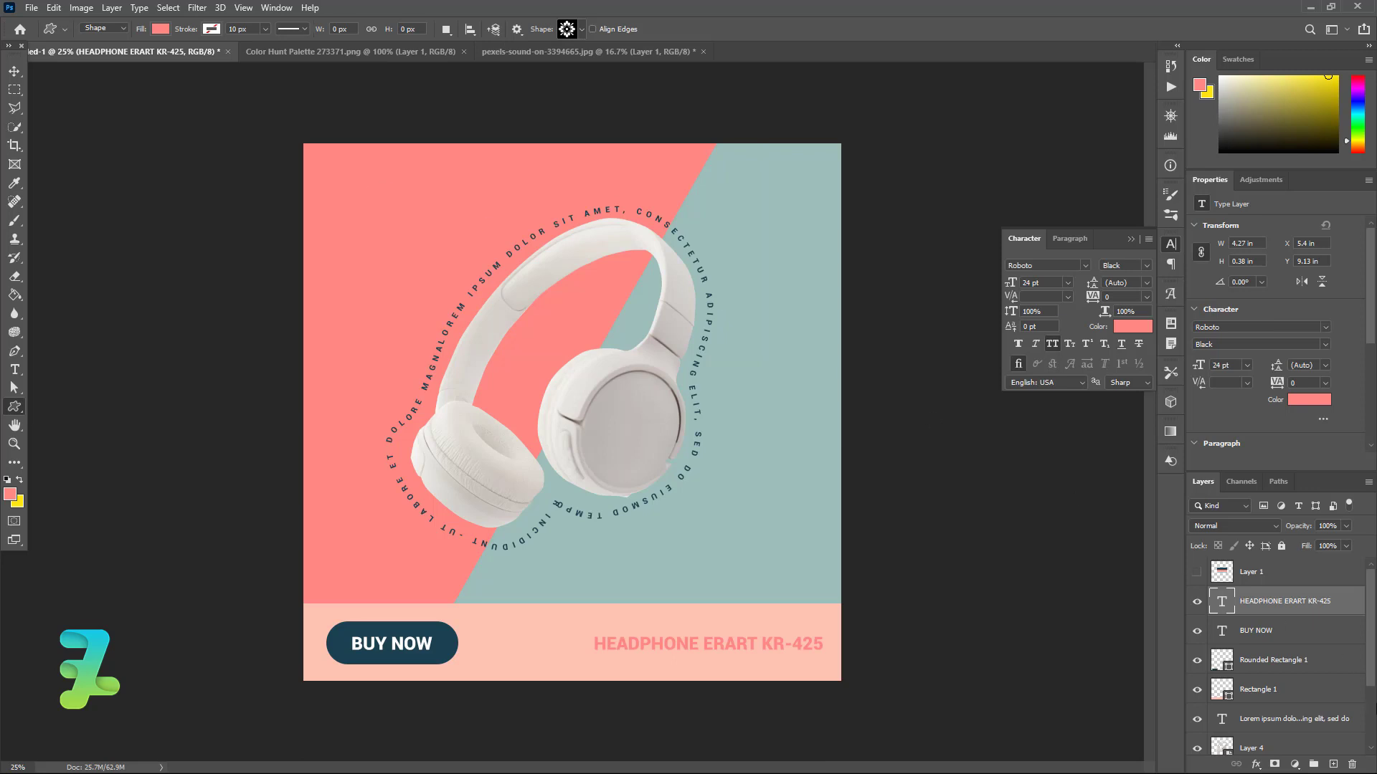
On a new layer, draw the flower in white #ffffff in the top-left corner.
key("ctrl+shift+alt+n")
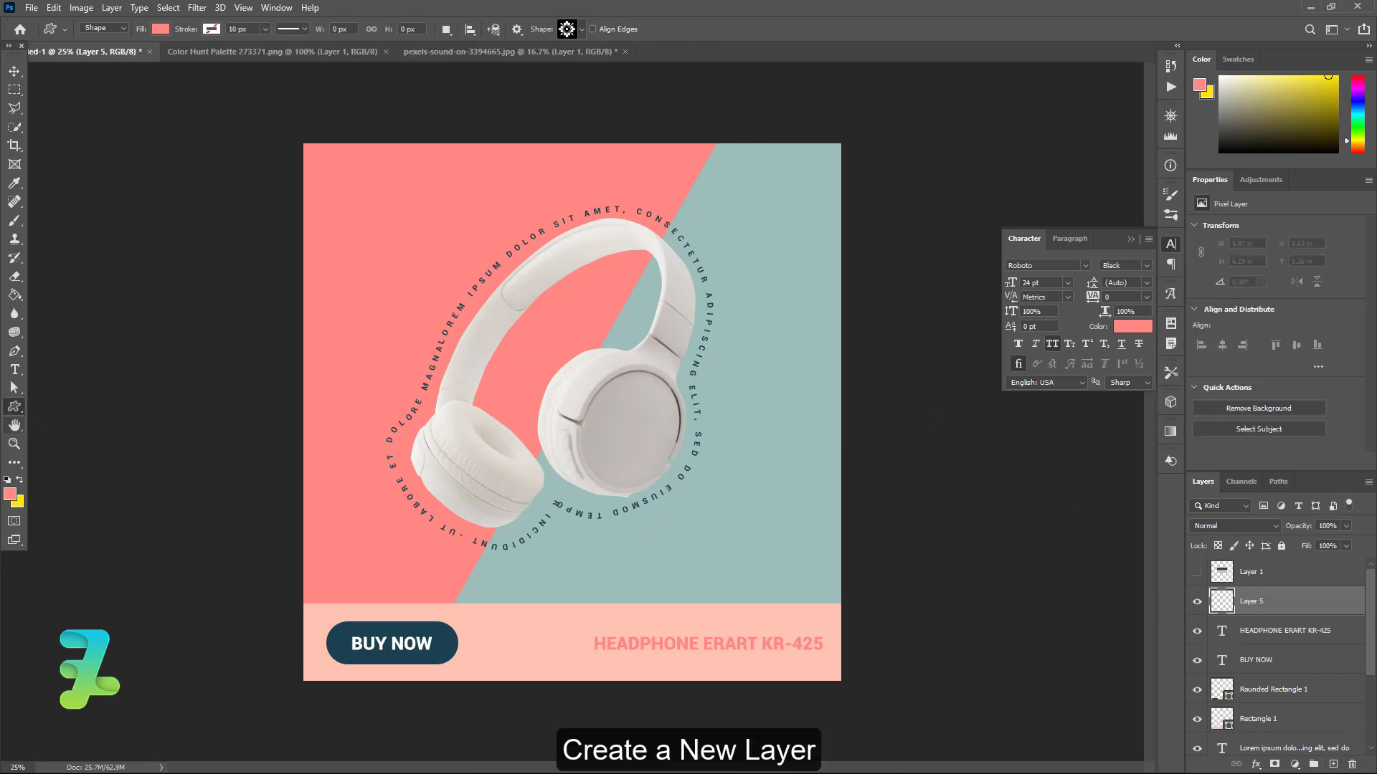
left_click(10, 494)
type("ffffff")
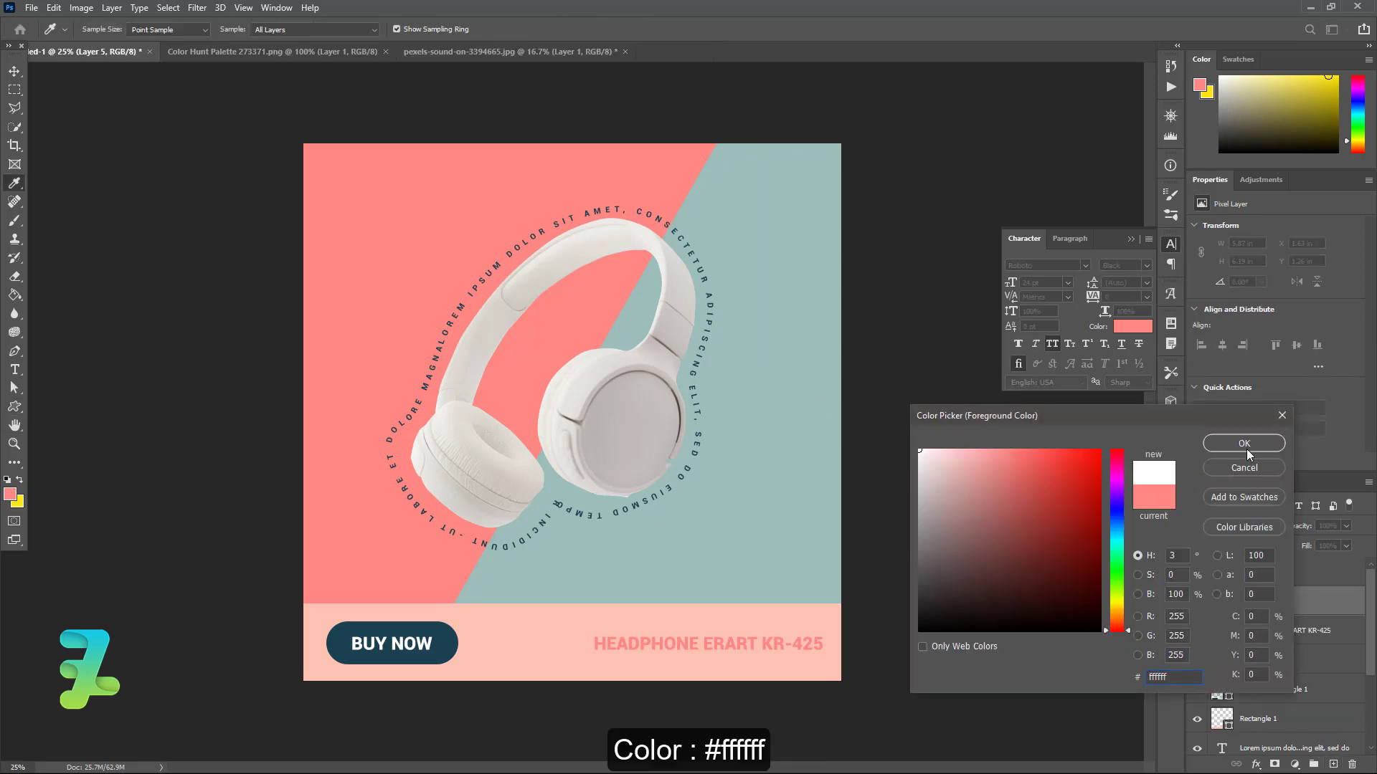
left_click(1245, 444)
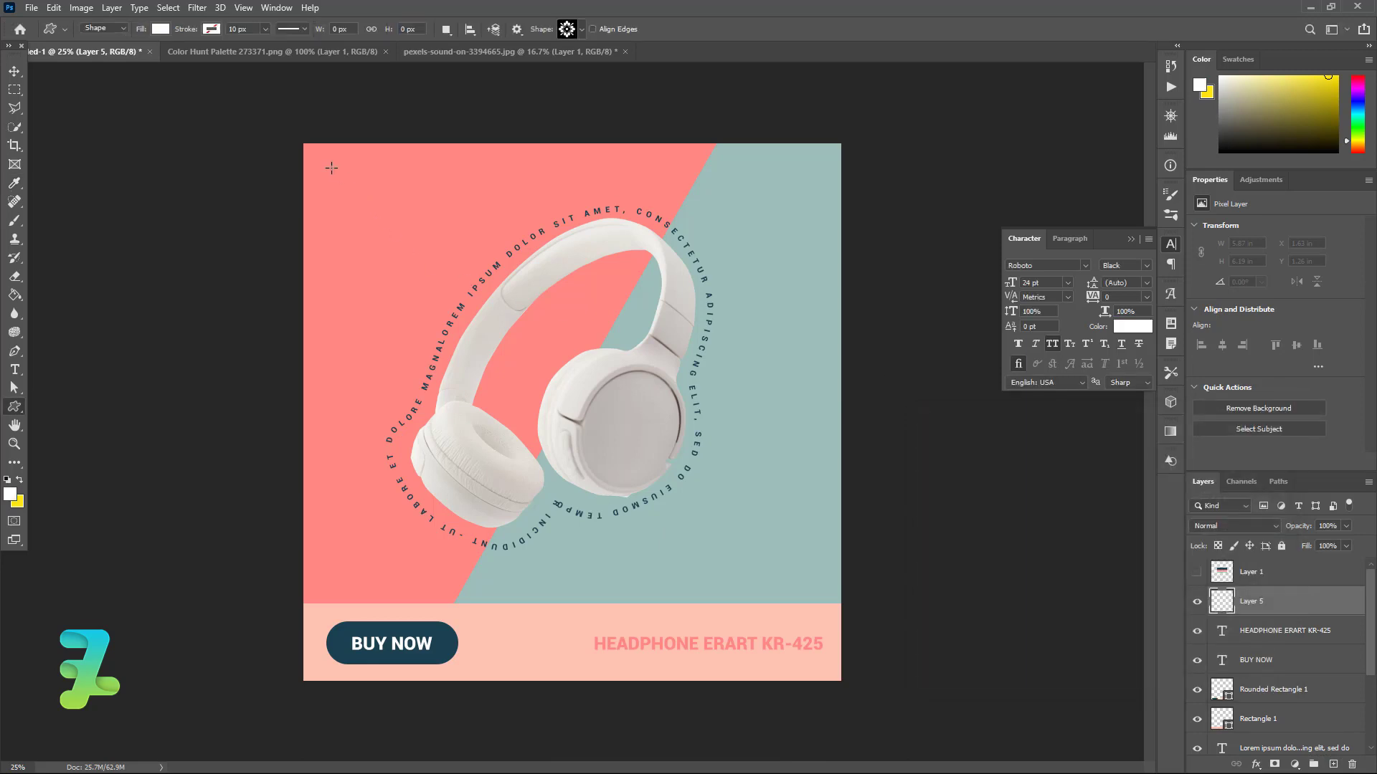
mouse_move(322, 159)
left_mouse_down()
mouse_move(398, 218)
mouse_move(361, 201)
left_mouse_up()
left_click(14, 75)
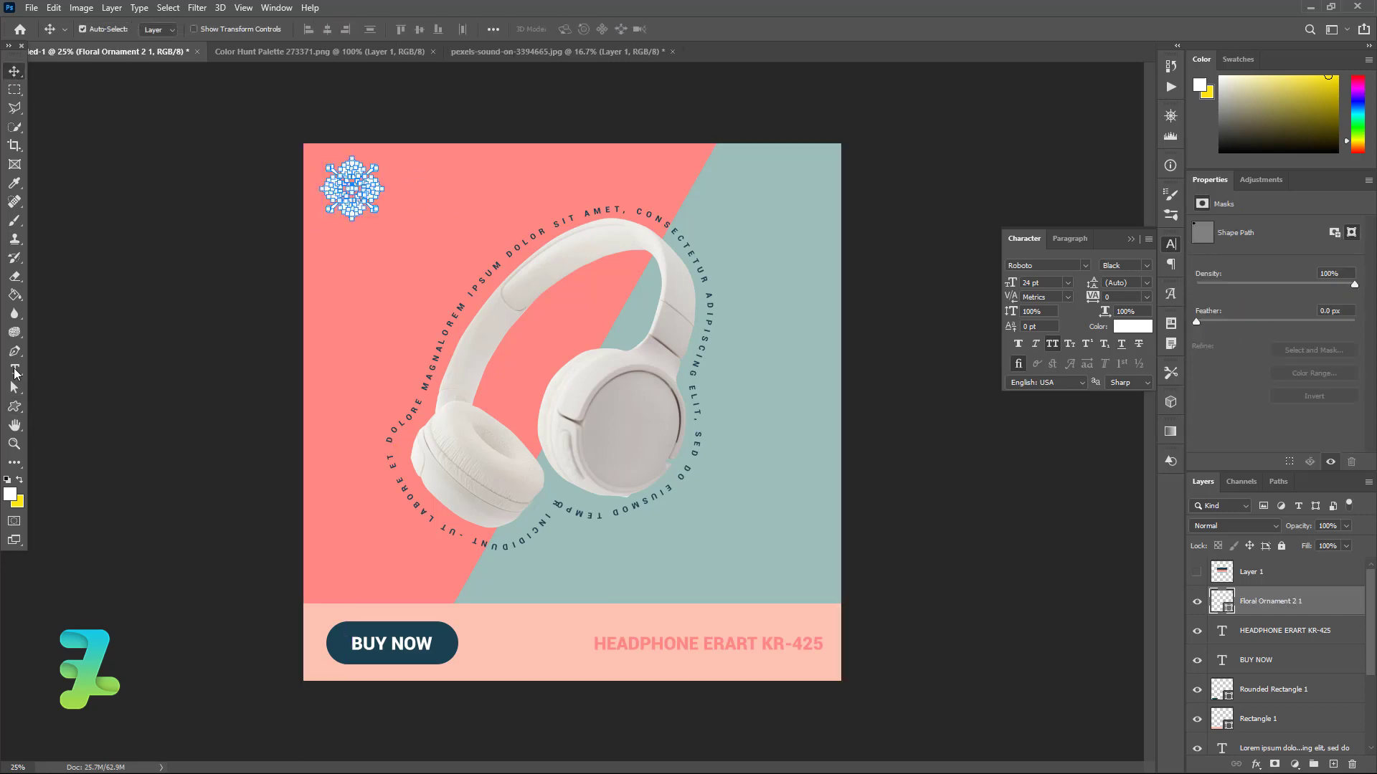
left_click(15, 370)
Type white 'ERART ICON' beneath the floral logo and nudge it into place under the ornament.
left_click(332, 250)
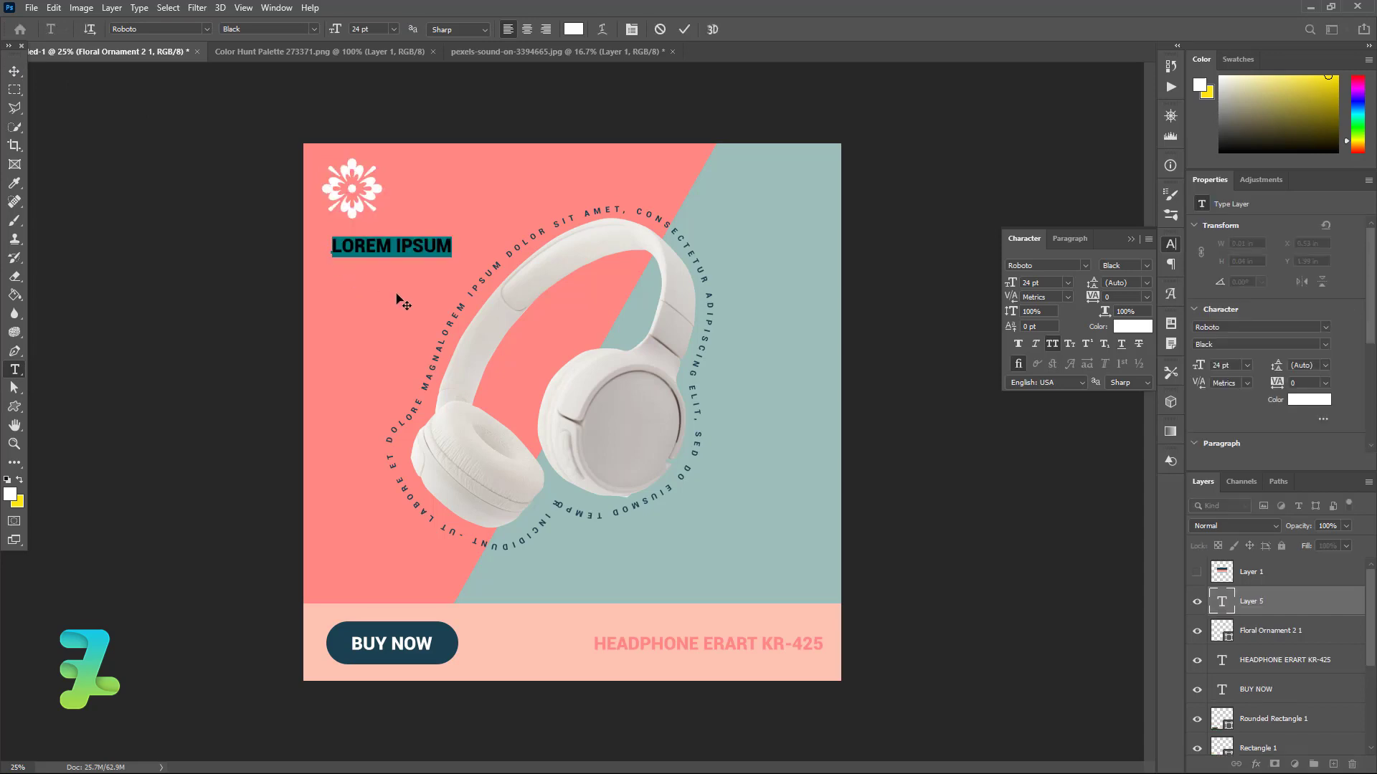
type("ERART")
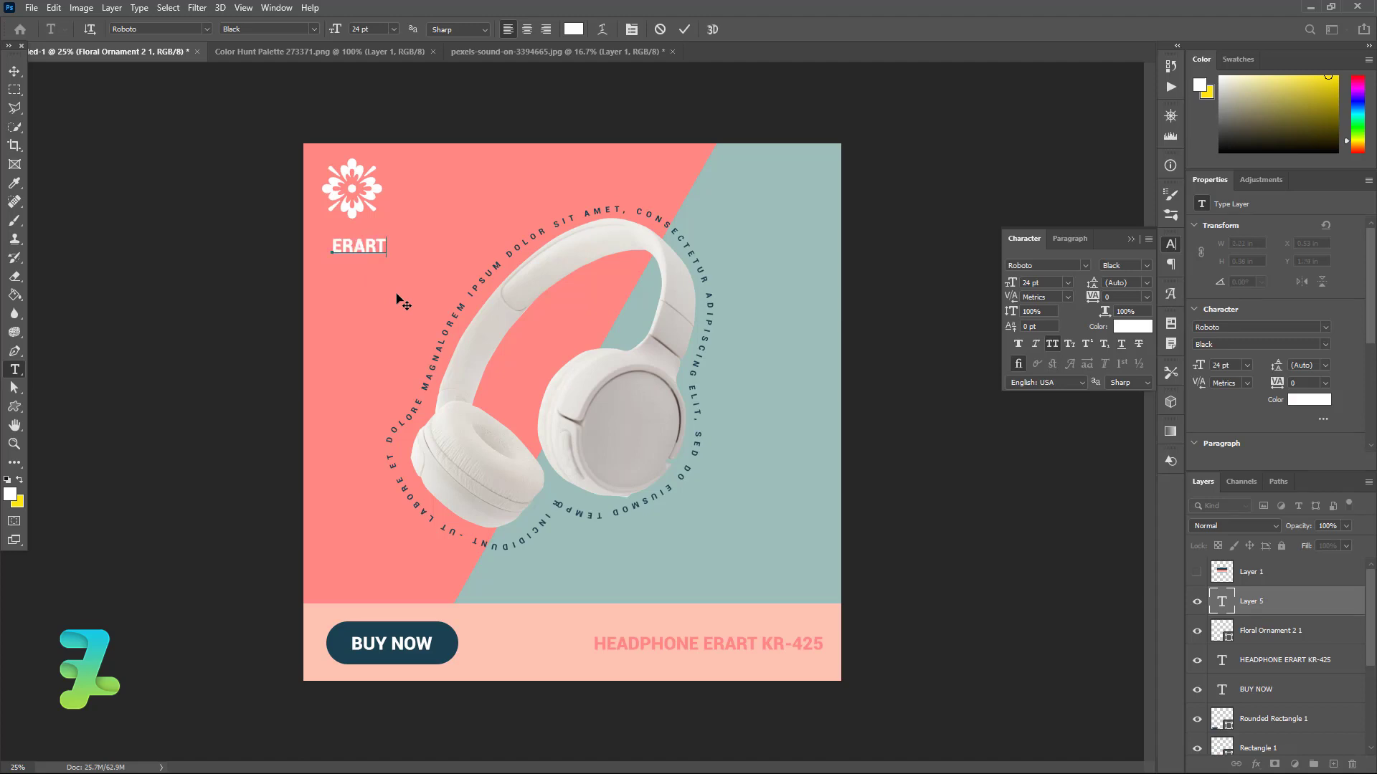
type(" ICON")
left_click(13, 72)
left_click_drag(393, 249, 387, 242)
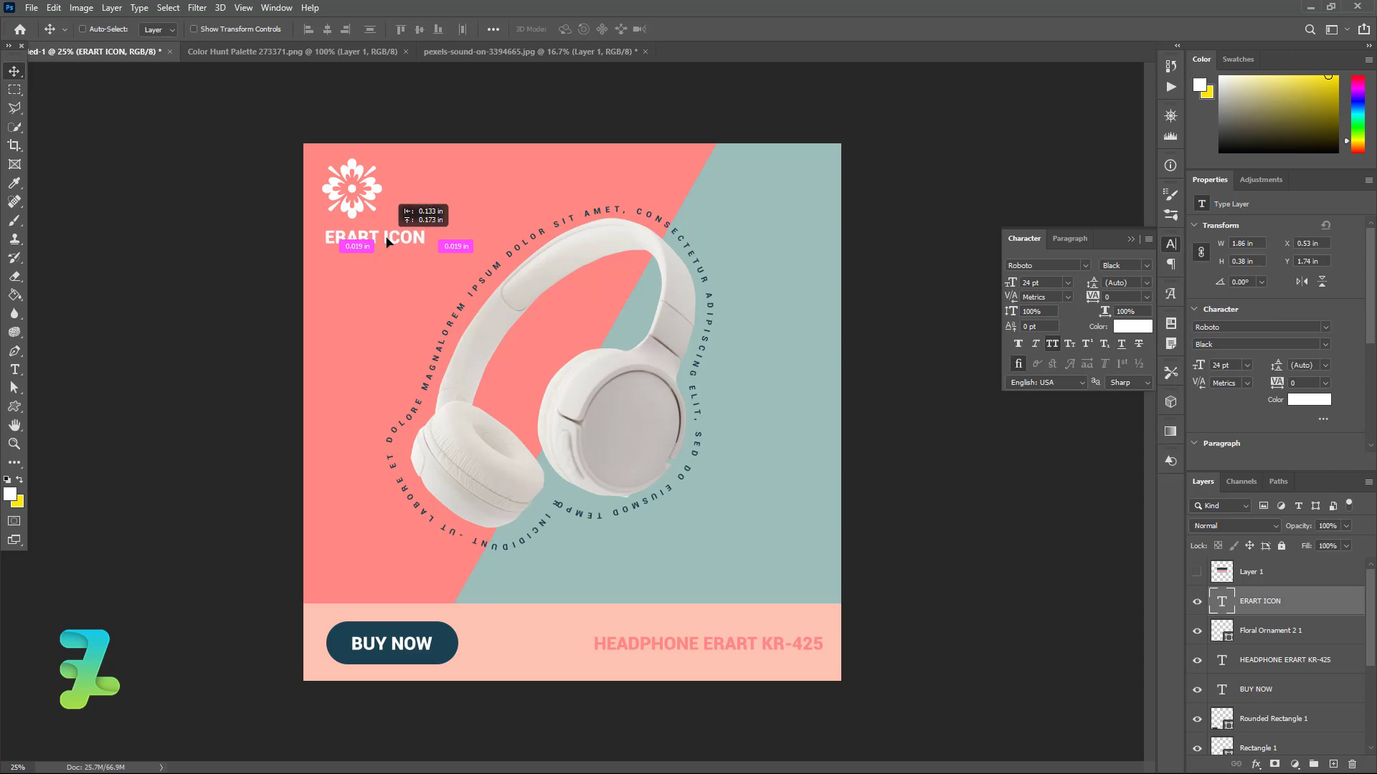
left_click_drag(387, 241, 386, 242)
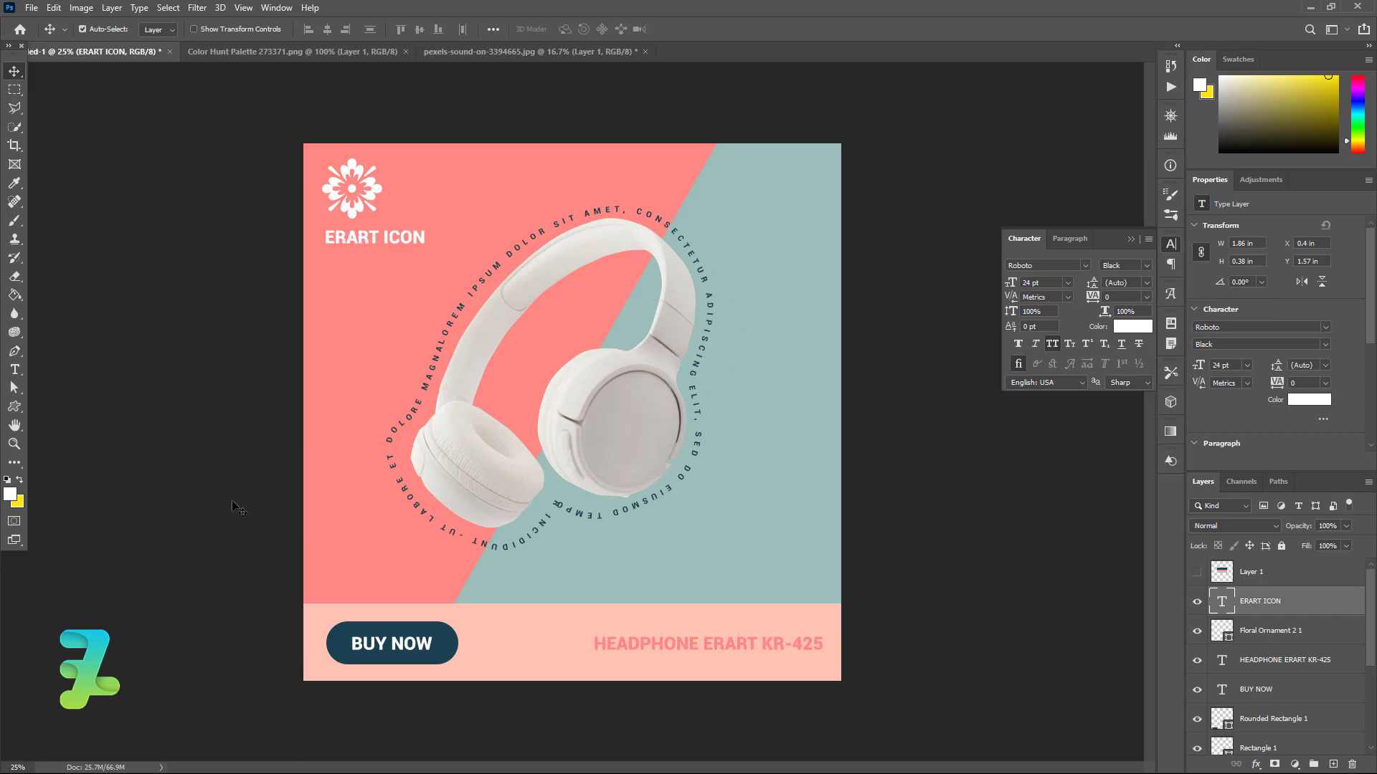
Draw a small white circle with the Ellipse Tool on the teal area below the headphones.
left_click(15, 407)
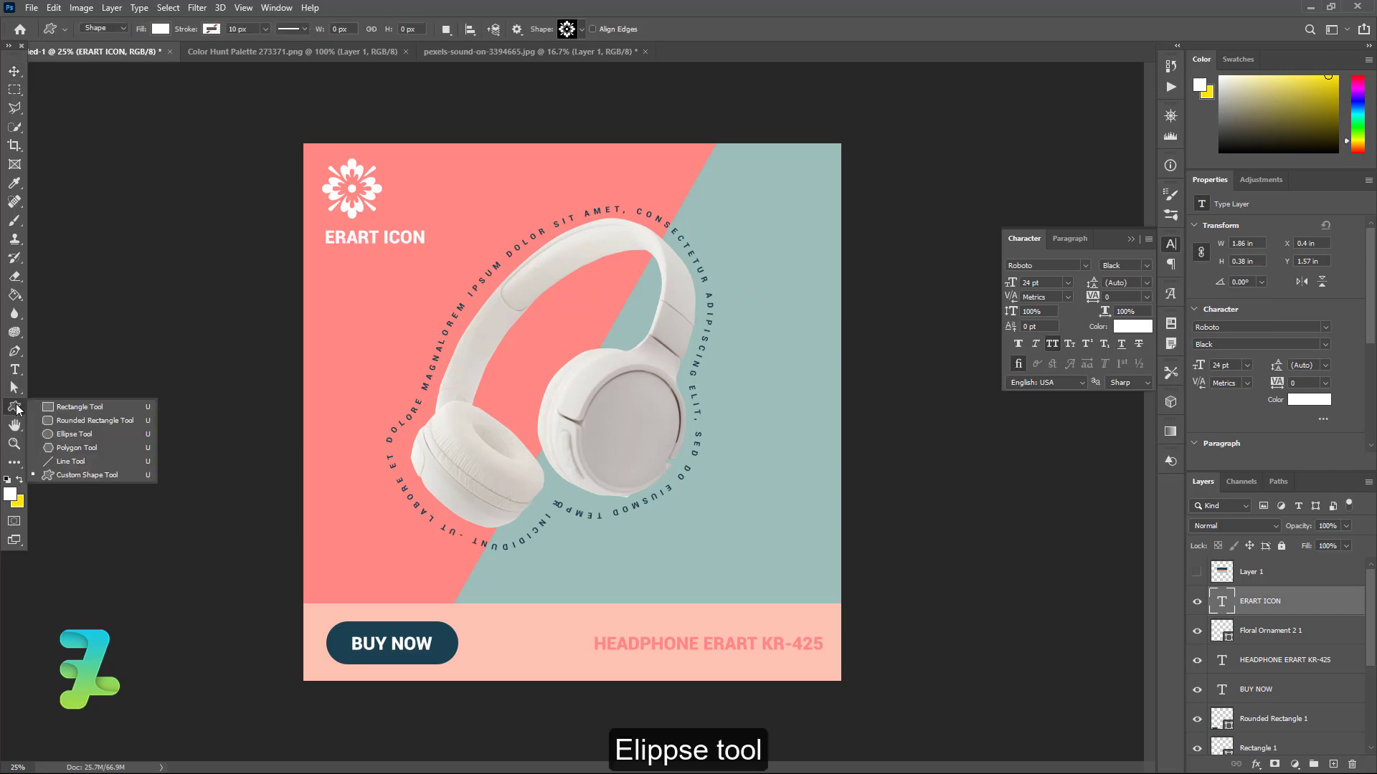
left_click(69, 434)
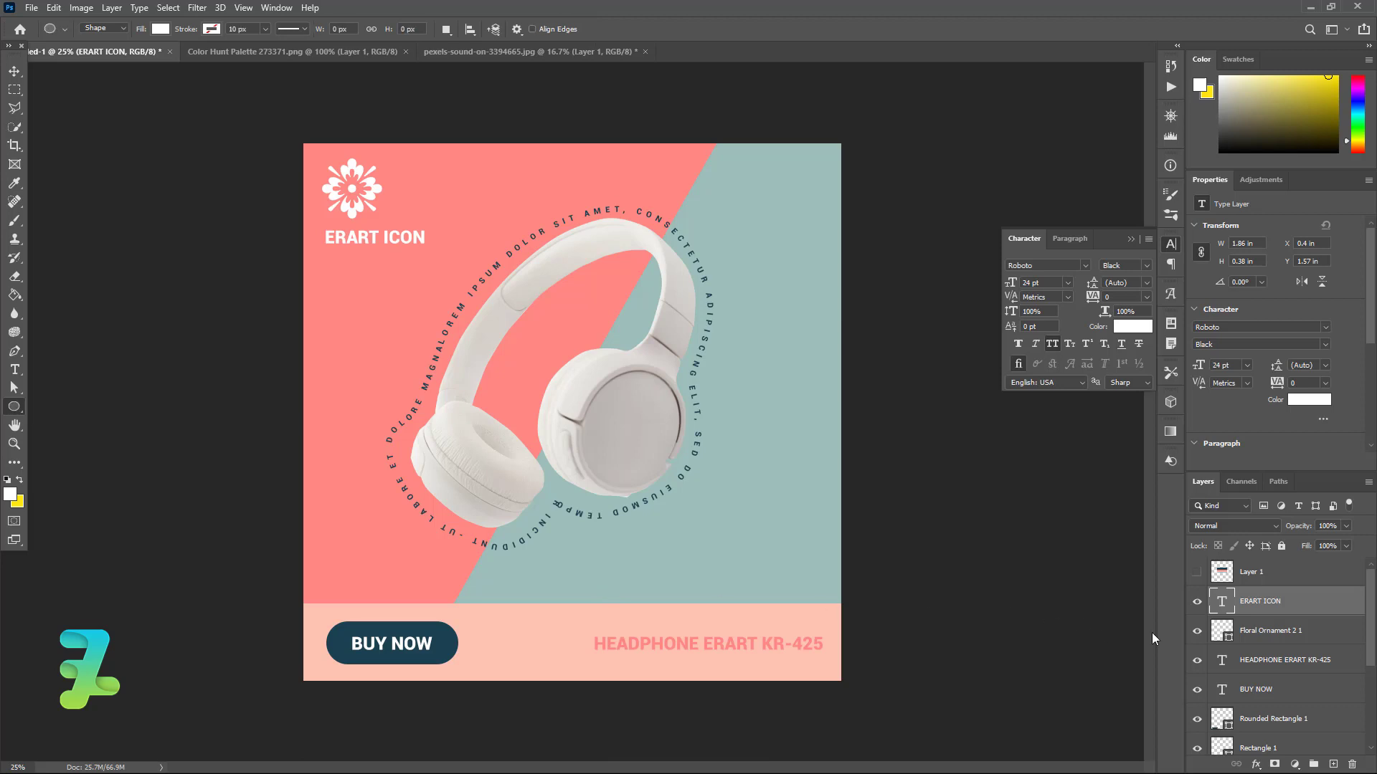
left_click(1333, 765)
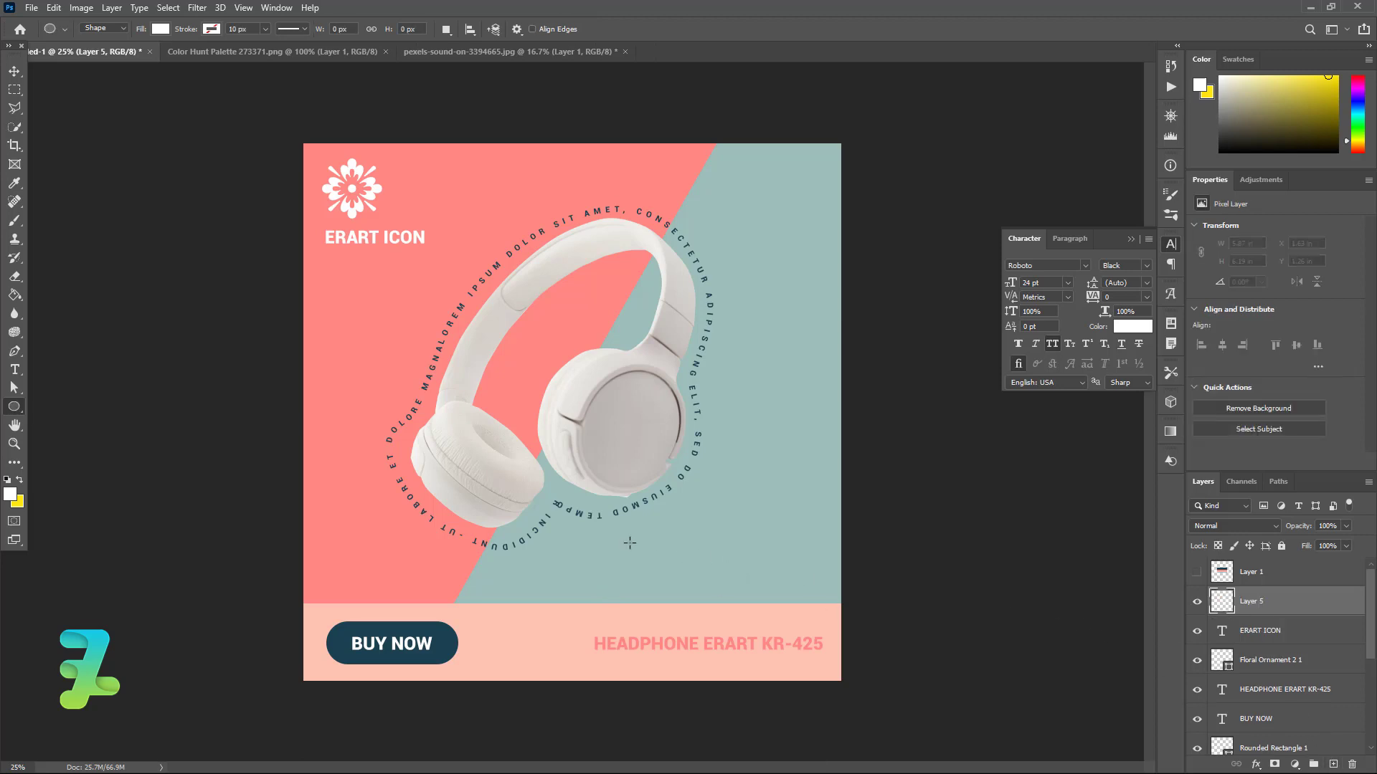
left_click_drag(634, 537, 643, 547)
Duplicate the white dot three times to form a row of four dots.
left_click(16, 73)
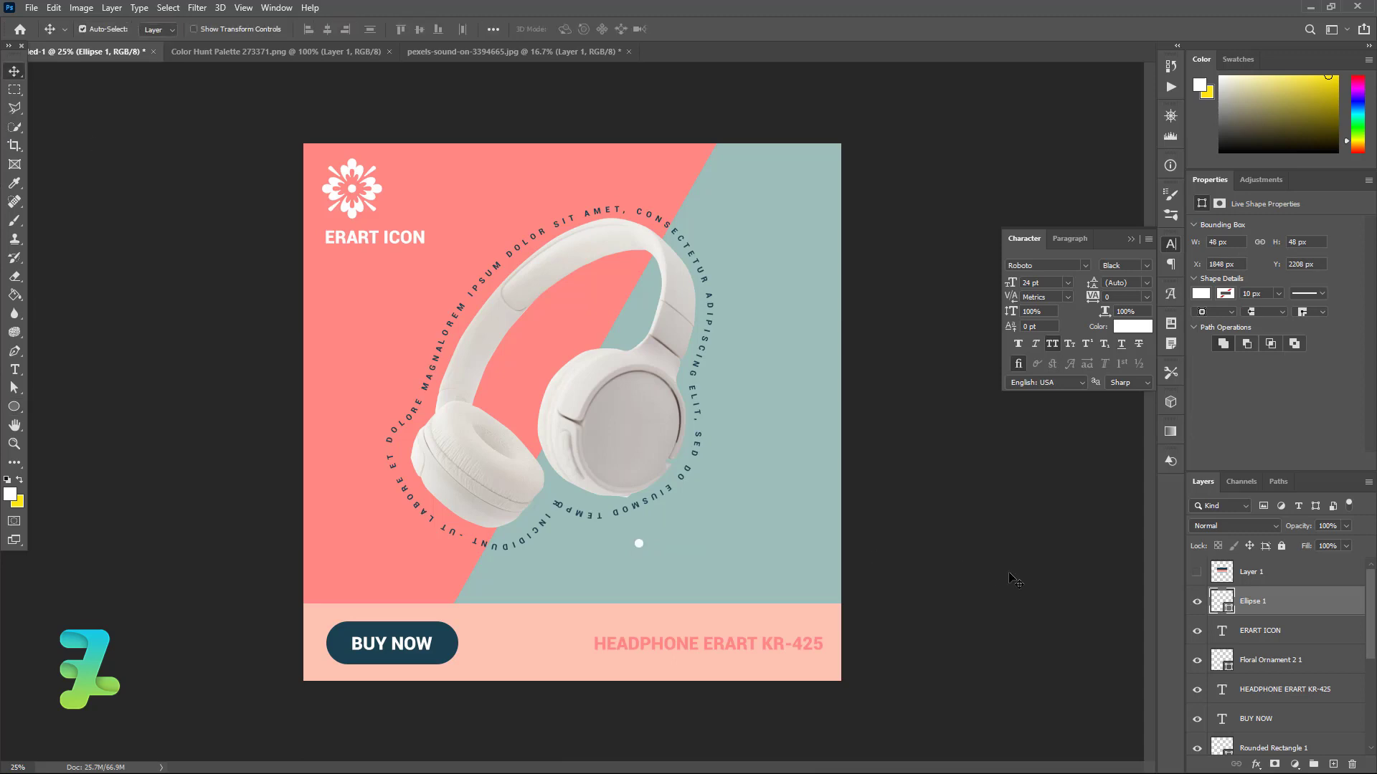
key("ctrl+j")
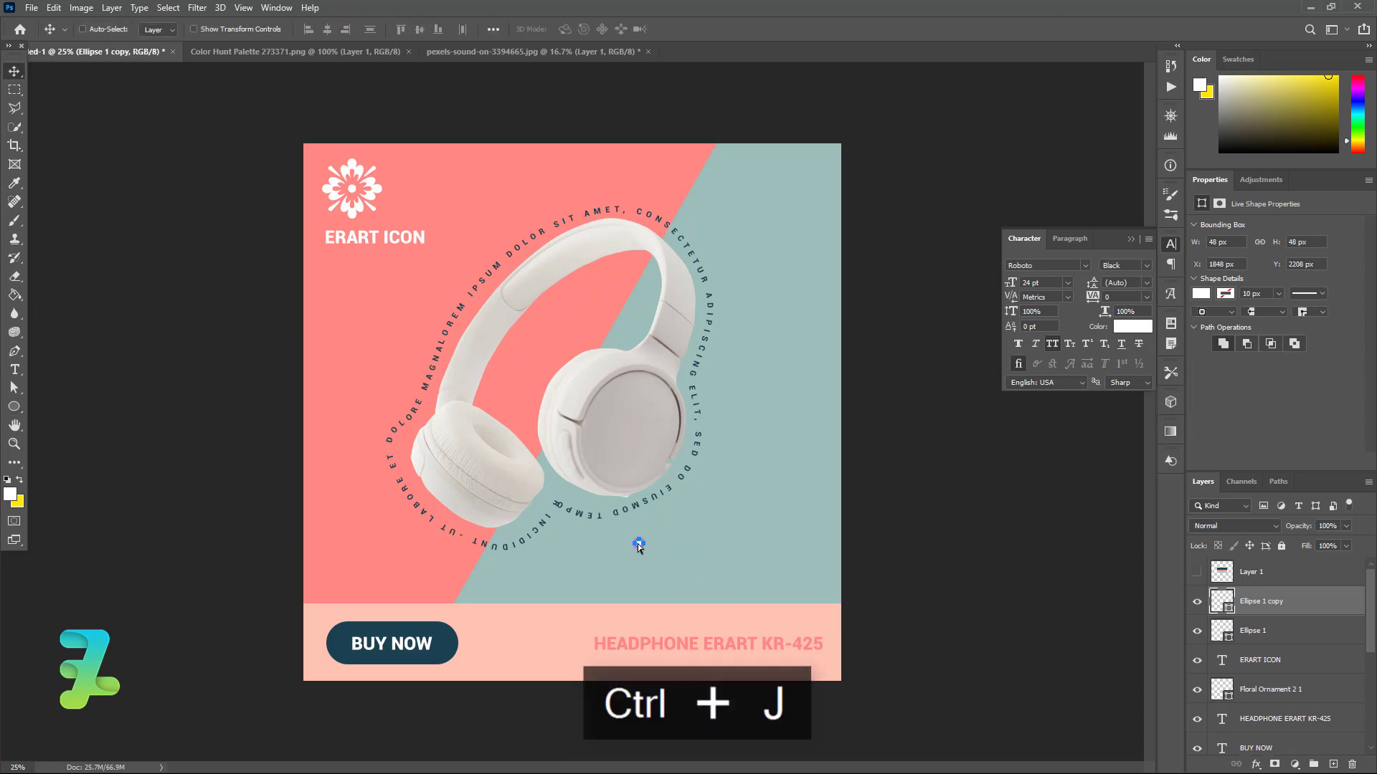
left_click_drag(639, 544, 686, 549)
key("ctrl+j")
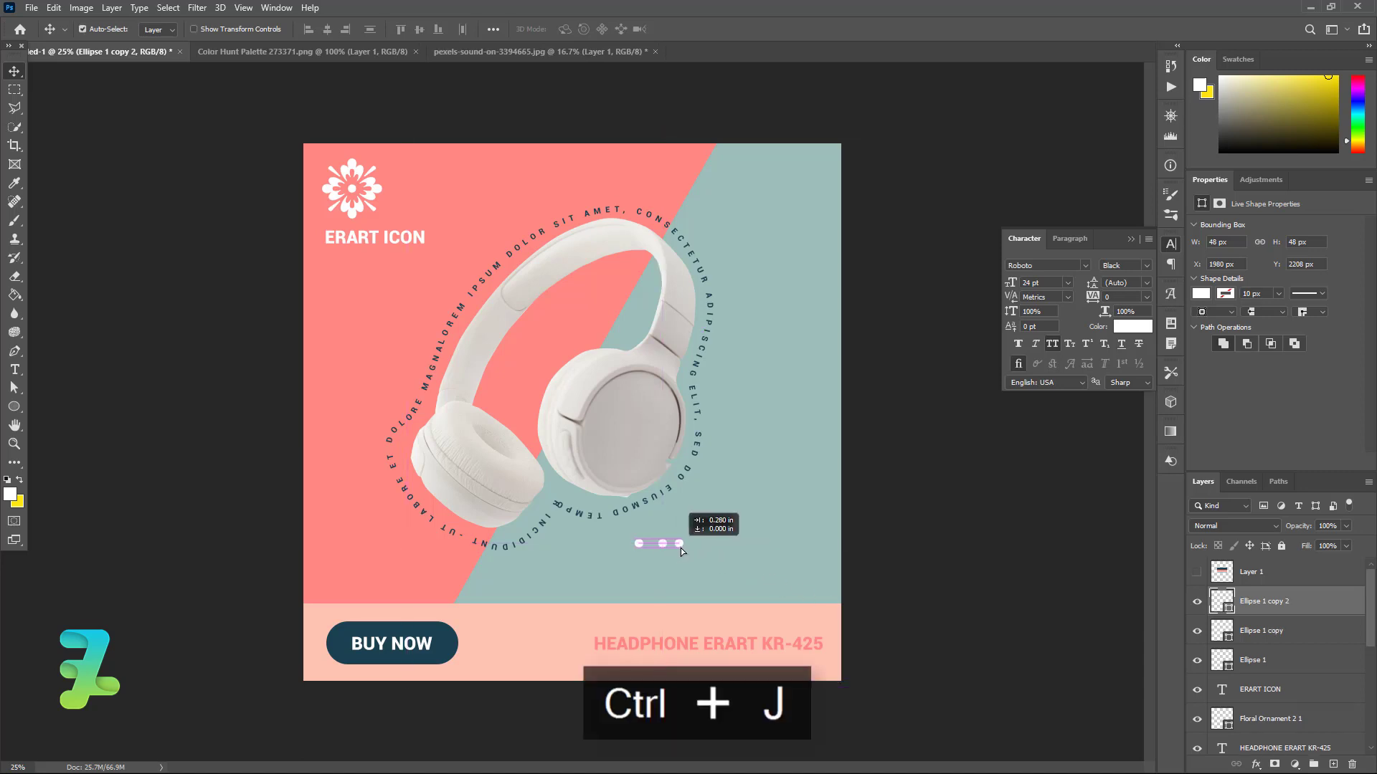
key("ctrl+j")
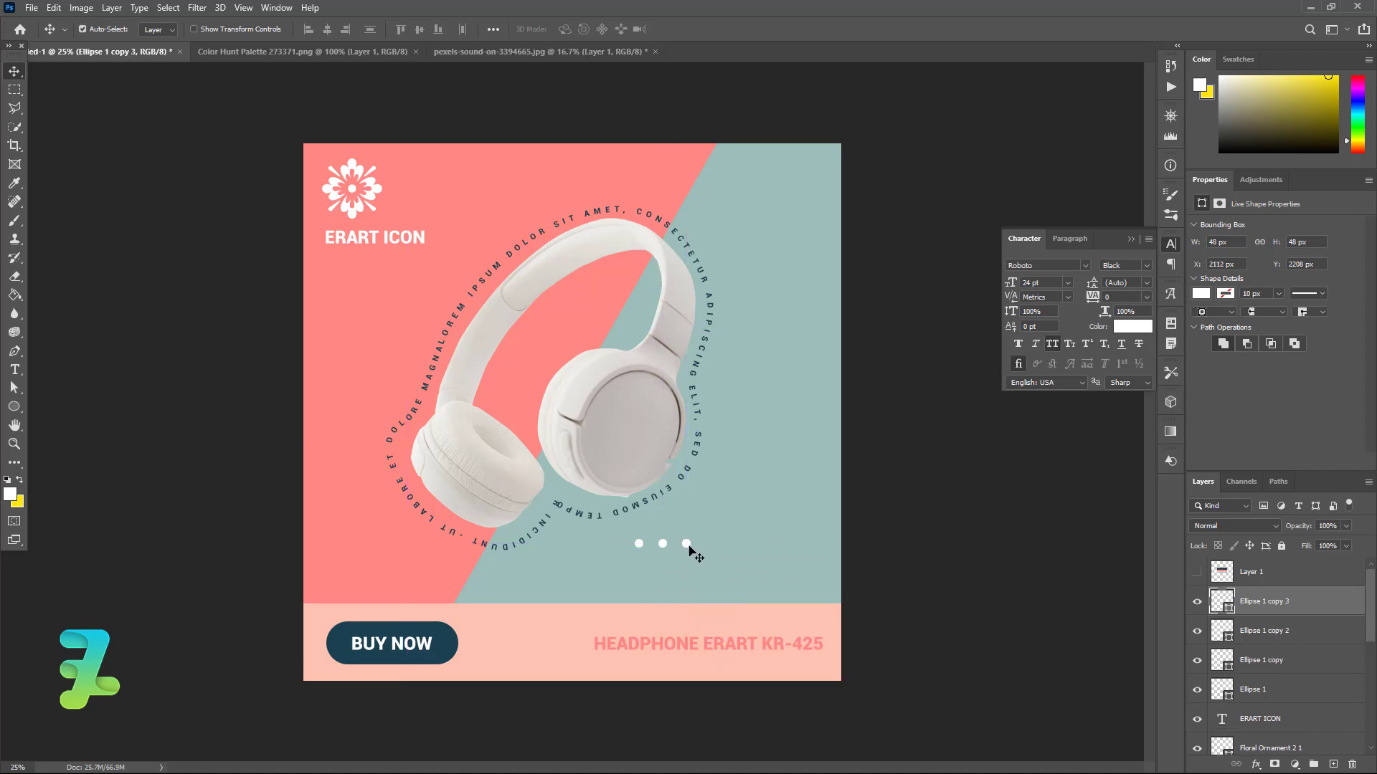
left_click_drag(687, 546, 712, 553)
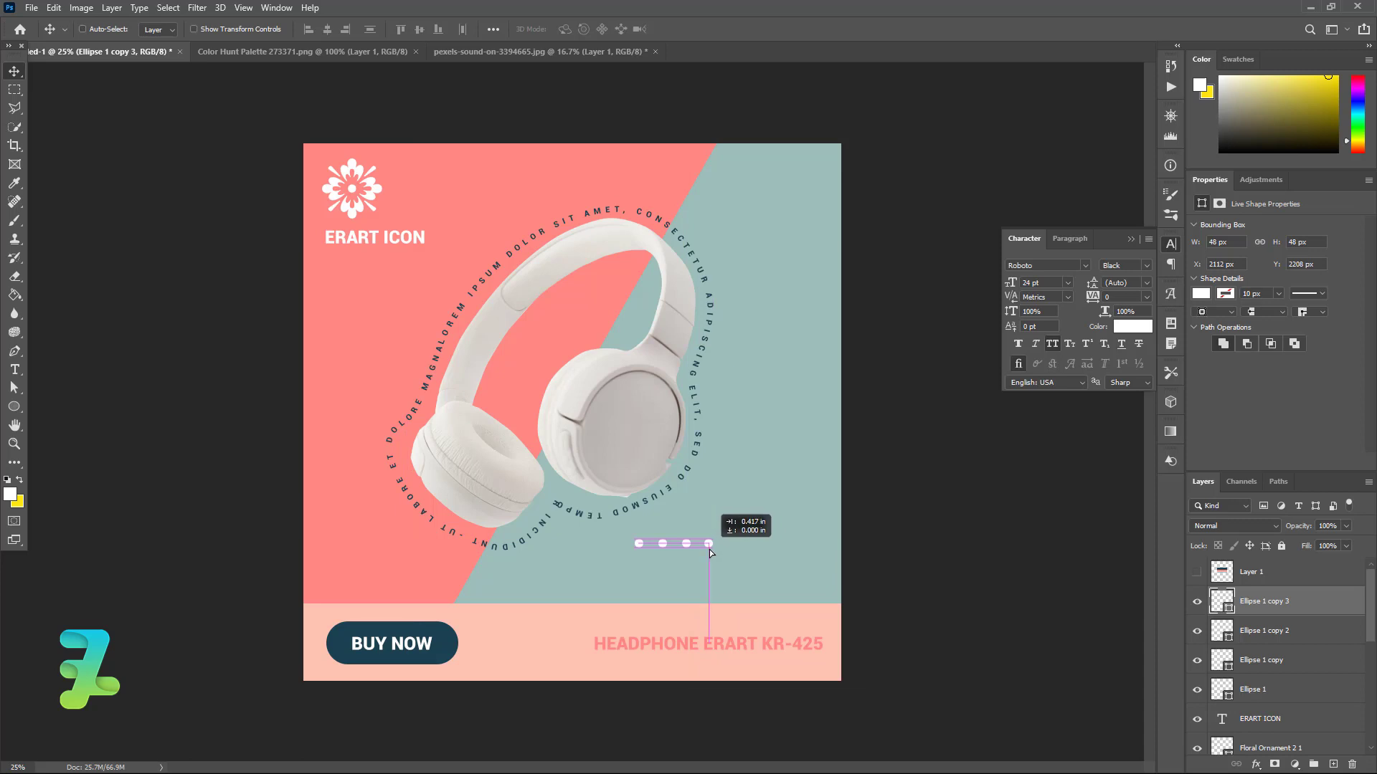
Group the four dots into a row, then duplicate and stack the row into five rows.
left_click(1299, 690, "shift")
key("ctrl+g")
key("ctrl+j")
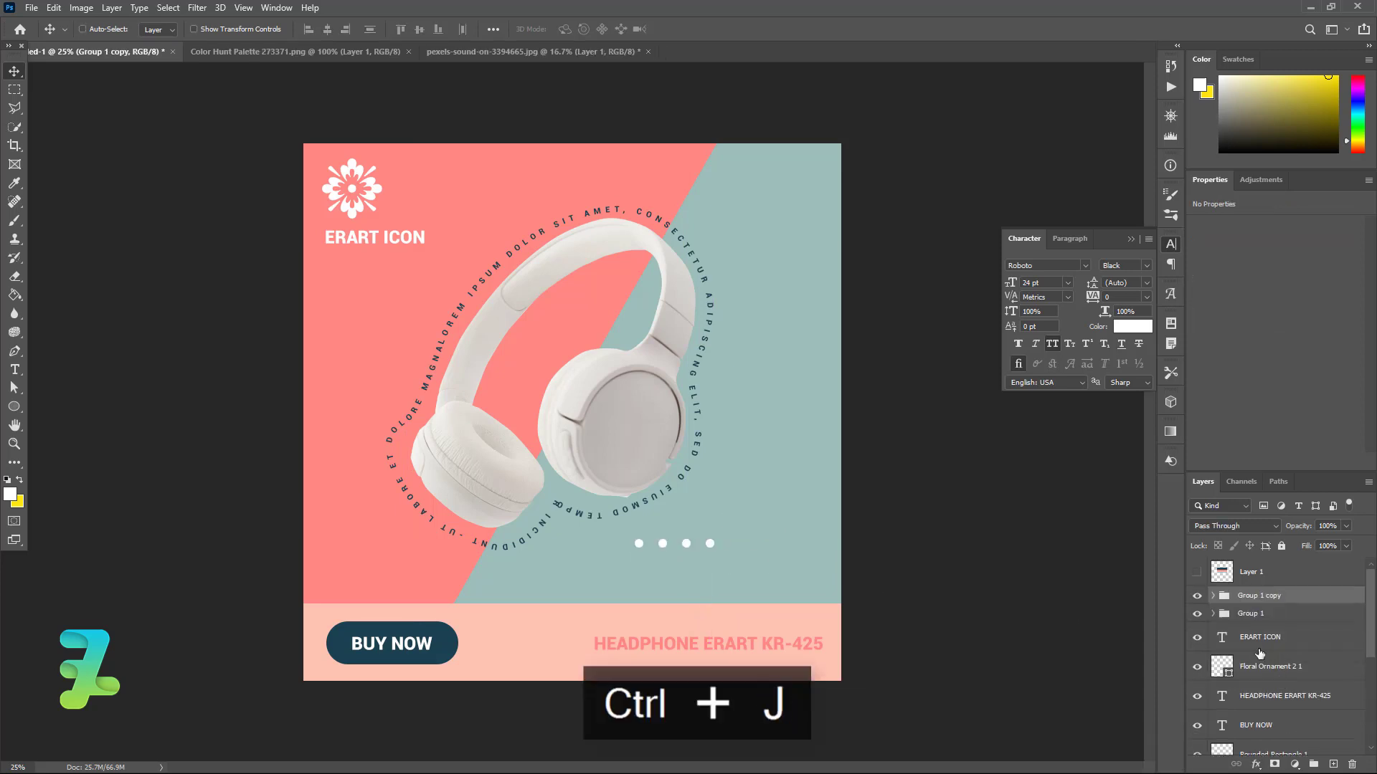
mouse_move(756, 556)
left_mouse_down()
mouse_move(710, 541)
mouse_move(710, 526)
left_mouse_up()
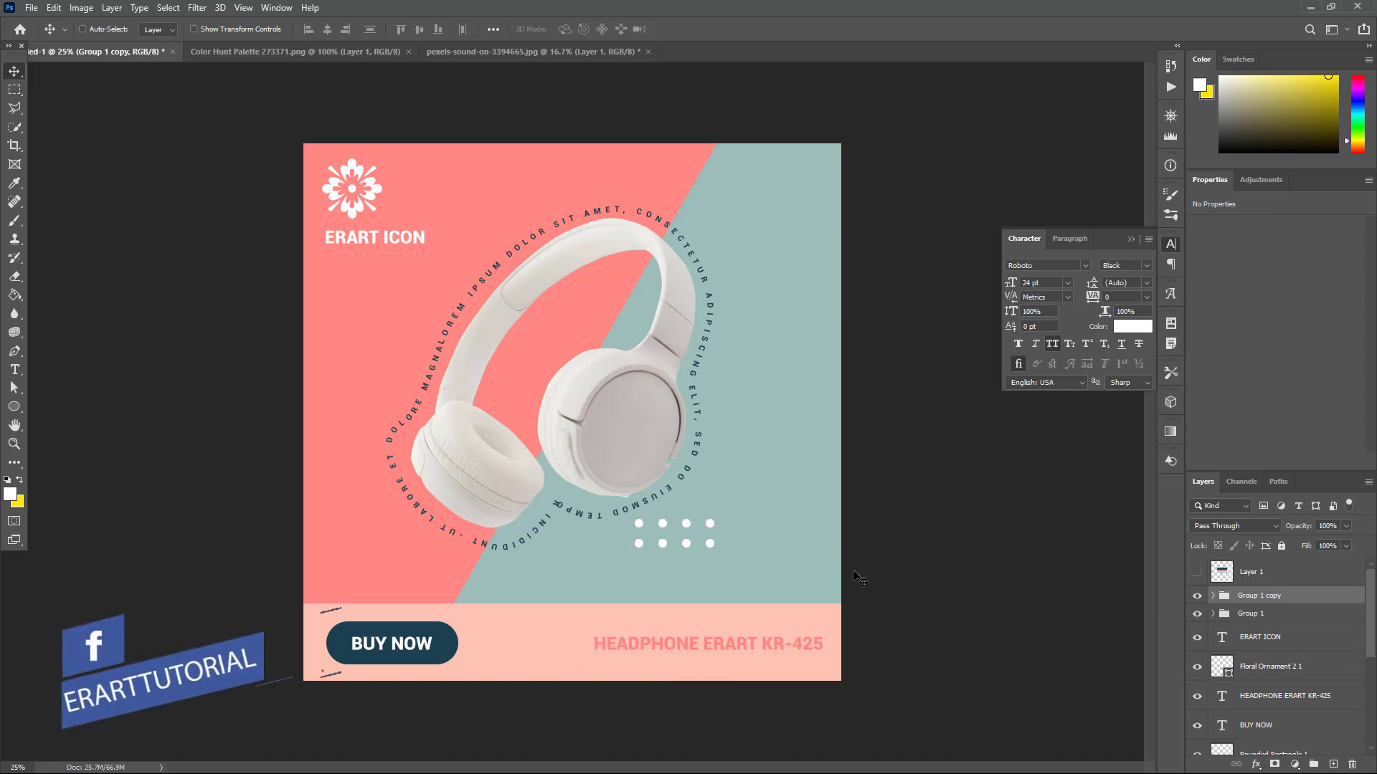
key("ctrl+j")
left_click_drag(709, 527, 708, 506)
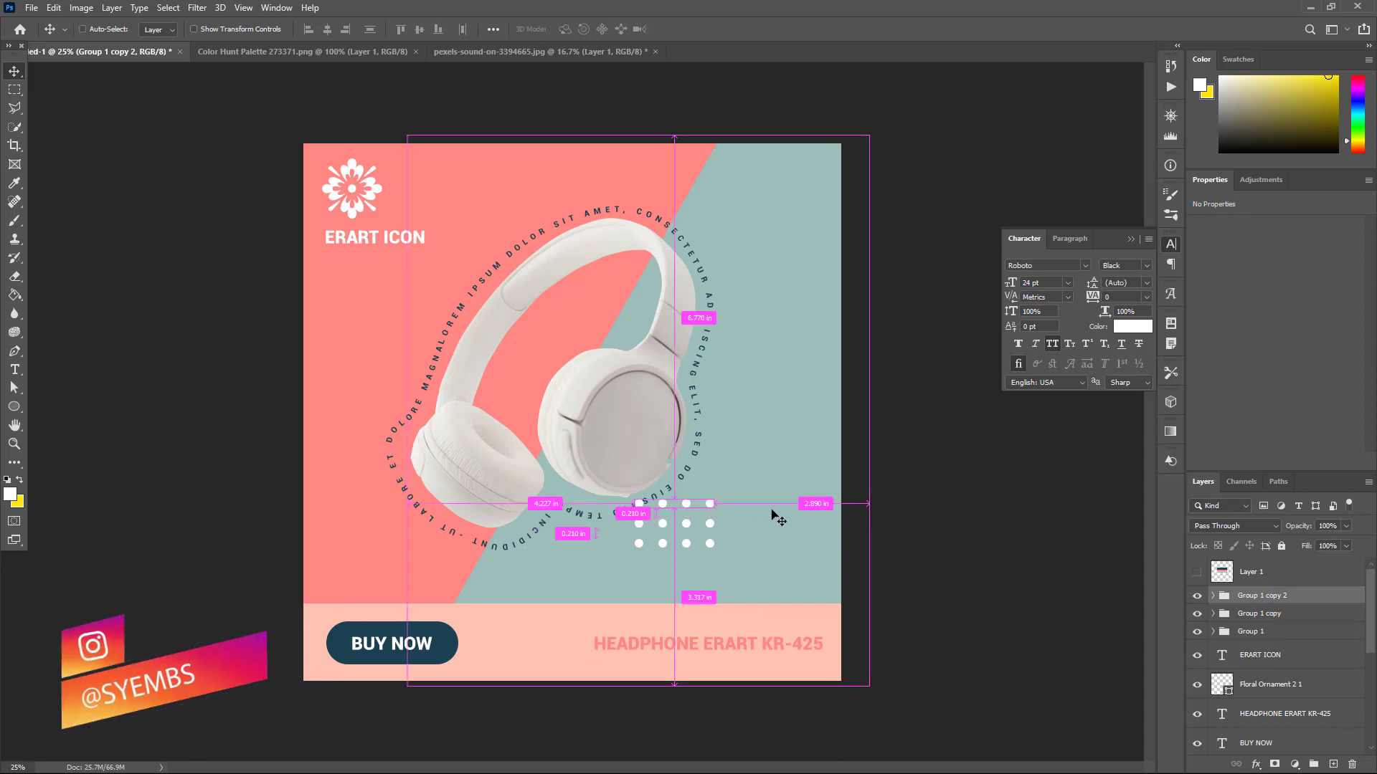
key("ctrl+j")
key("ctrl")
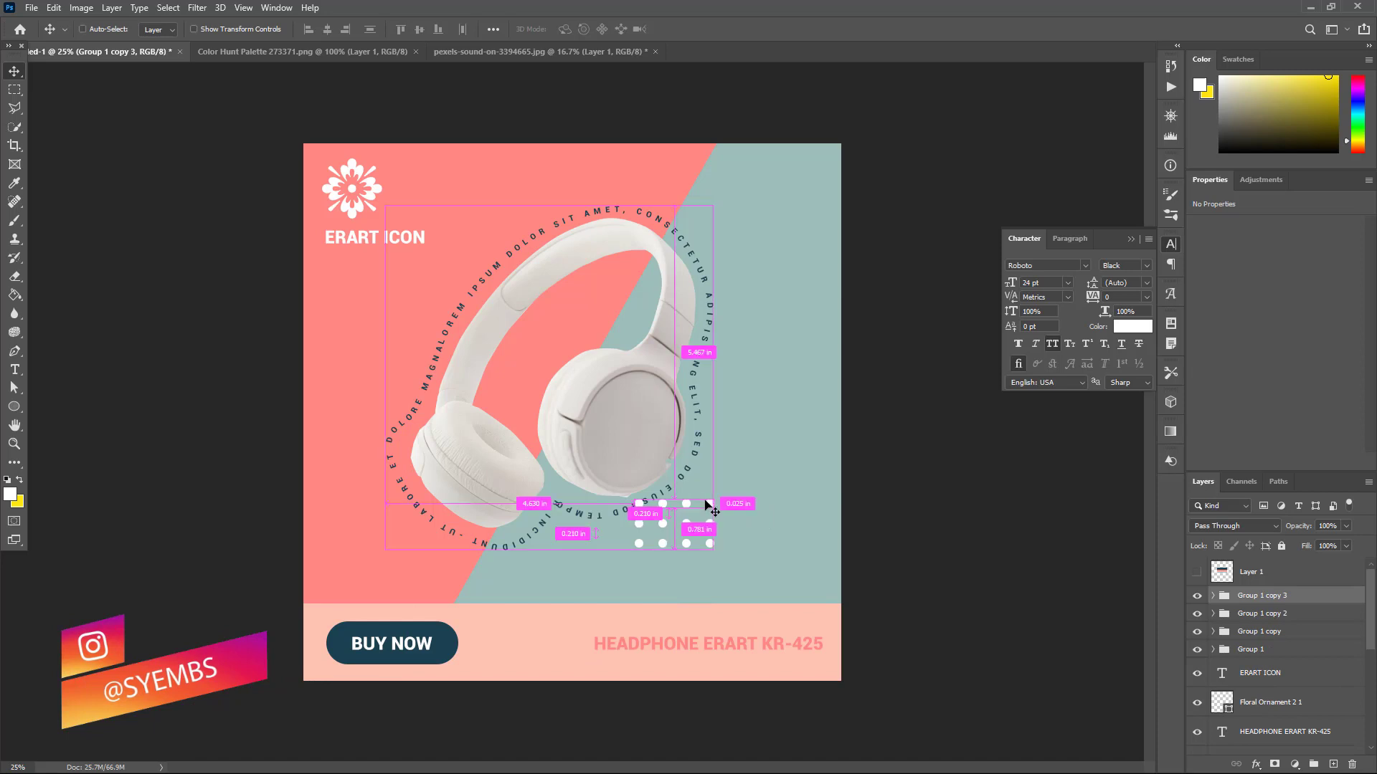
left_click_drag(710, 506, 717, 479)
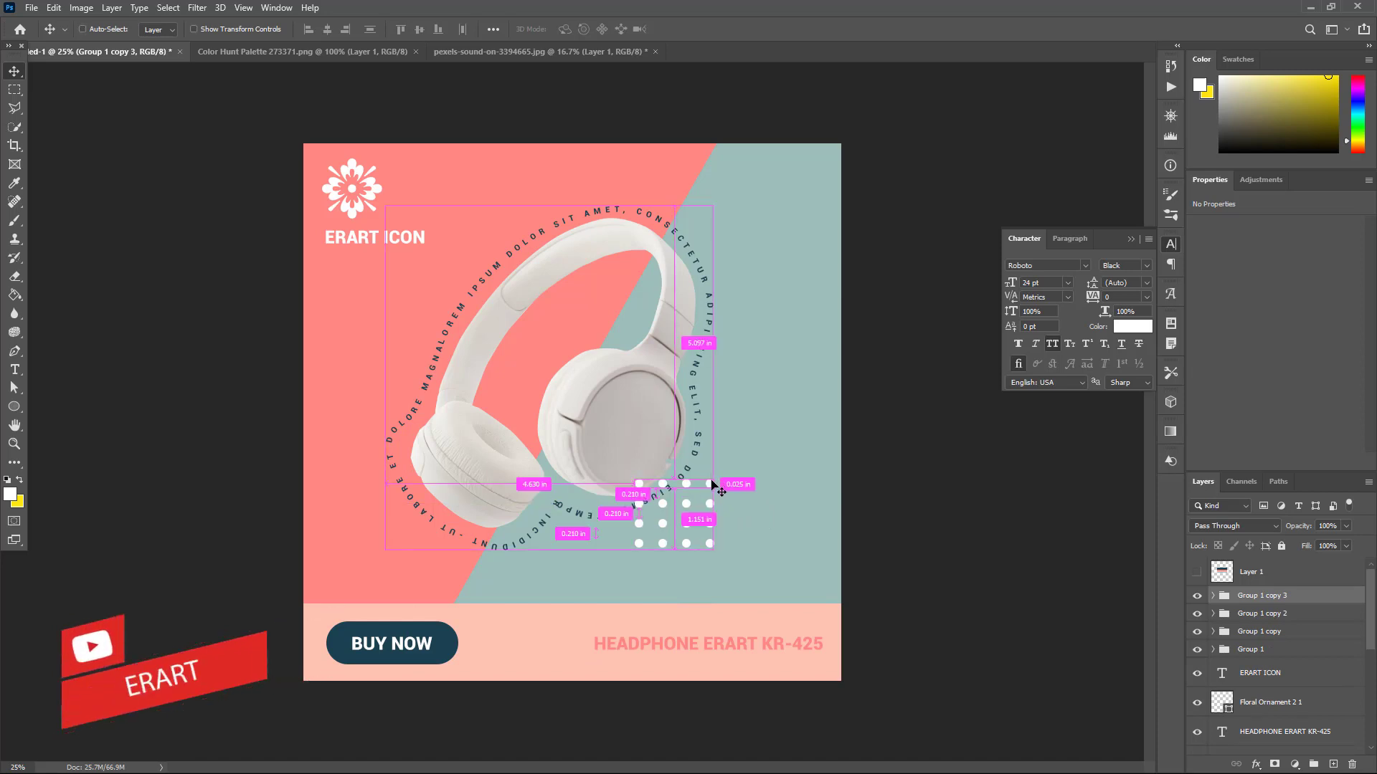
key("ctrl+j")
left_click_drag(710, 487, 710, 467)
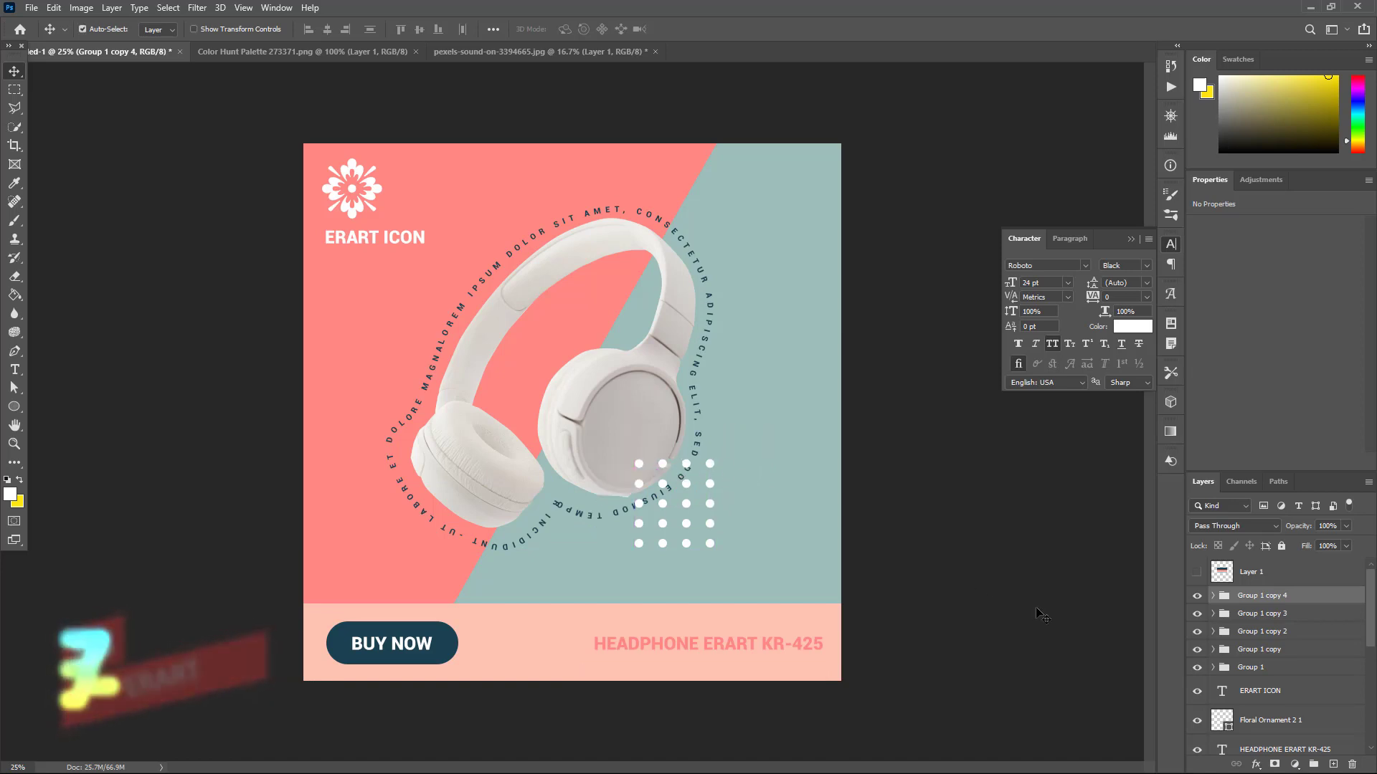
Group the five rows into one dot grid, place it behind the headphones in the top-right corner.
left_click(1284, 672, "shift")
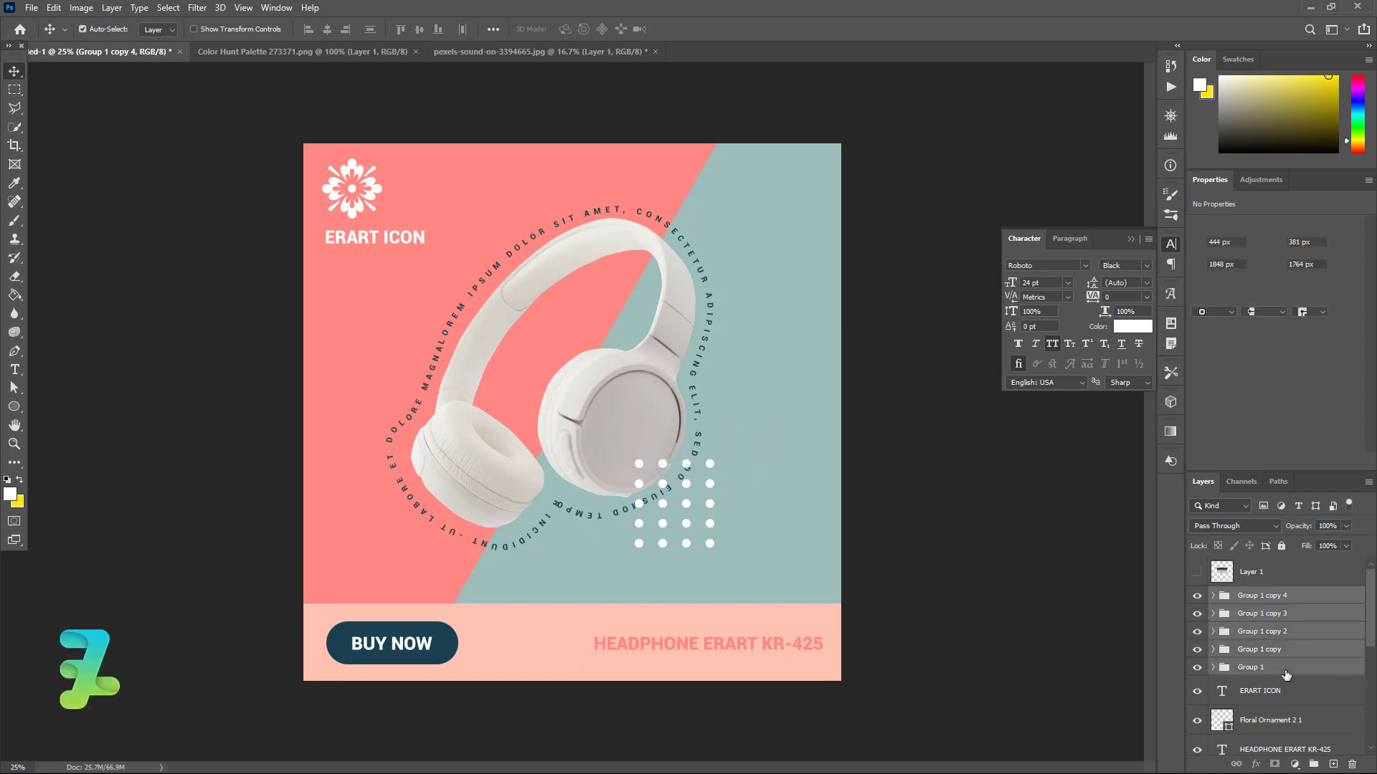
key("ctrl+g")
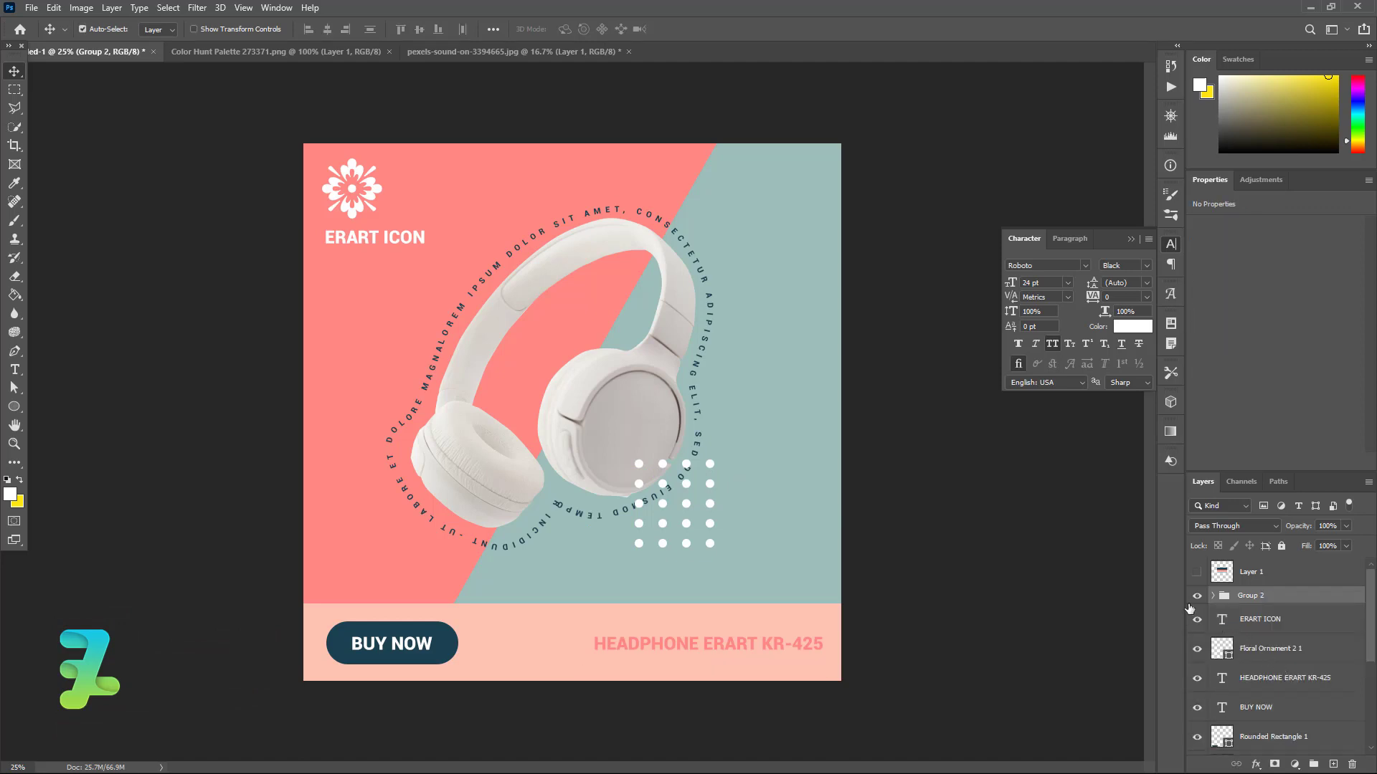
left_click_drag(1237, 597, 1267, 692)
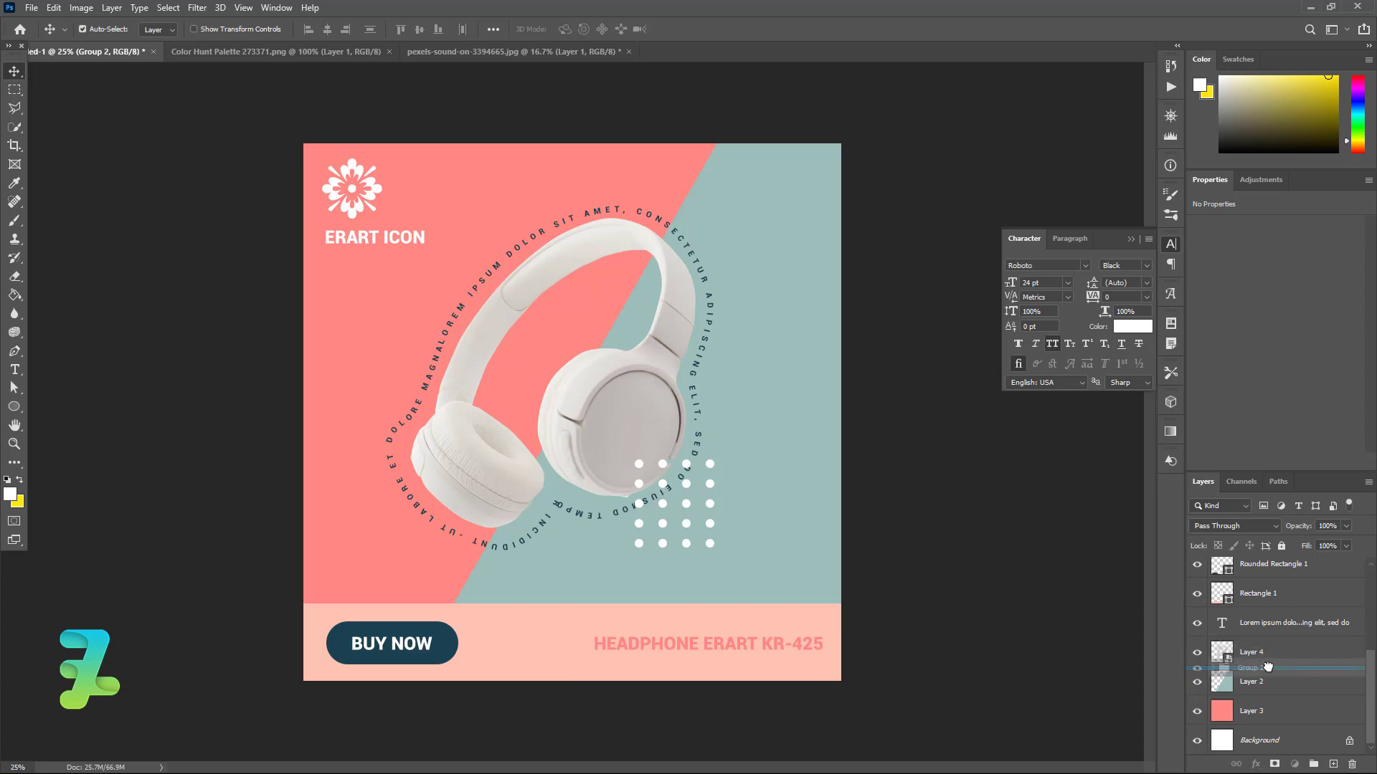
left_click_drag(1267, 693, 1265, 666)
left_click_drag(710, 534, 779, 286)
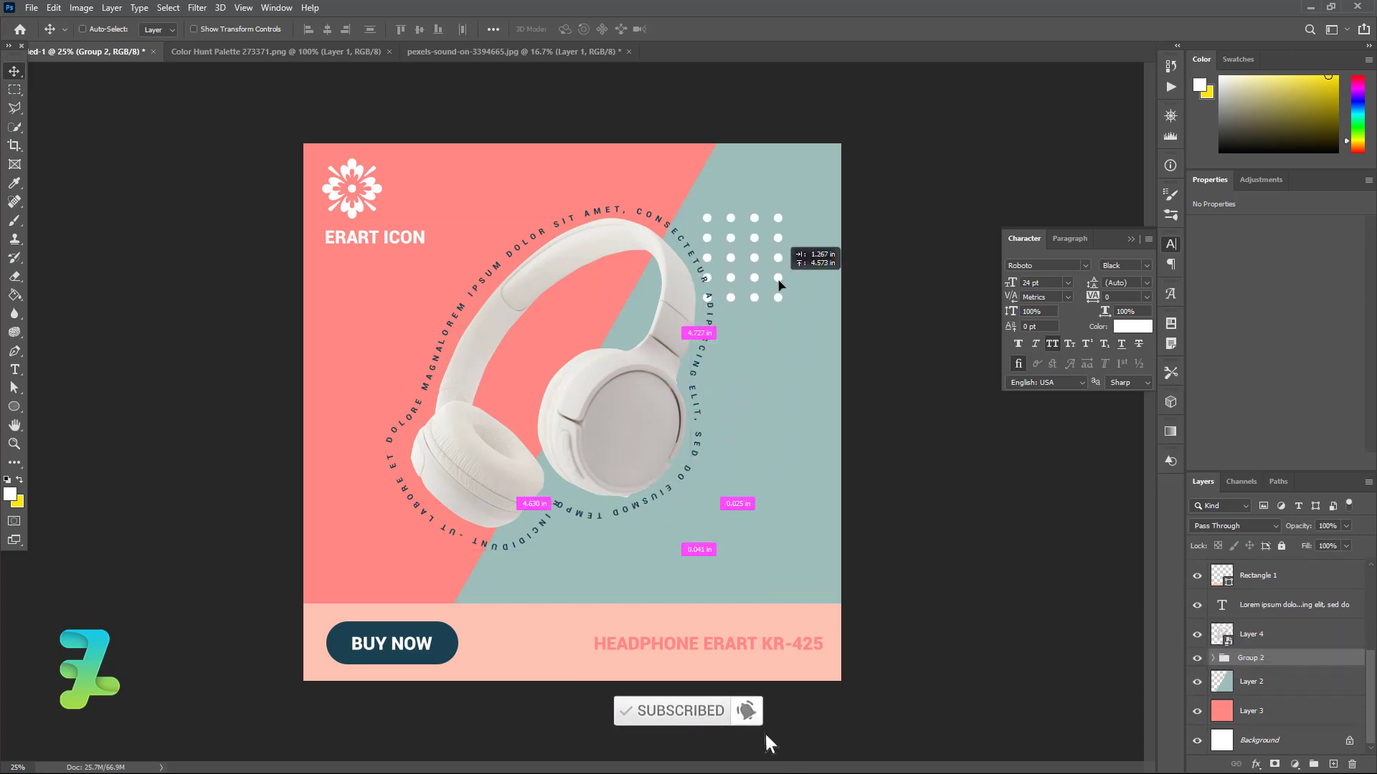
left_click_drag(779, 285, 812, 235)
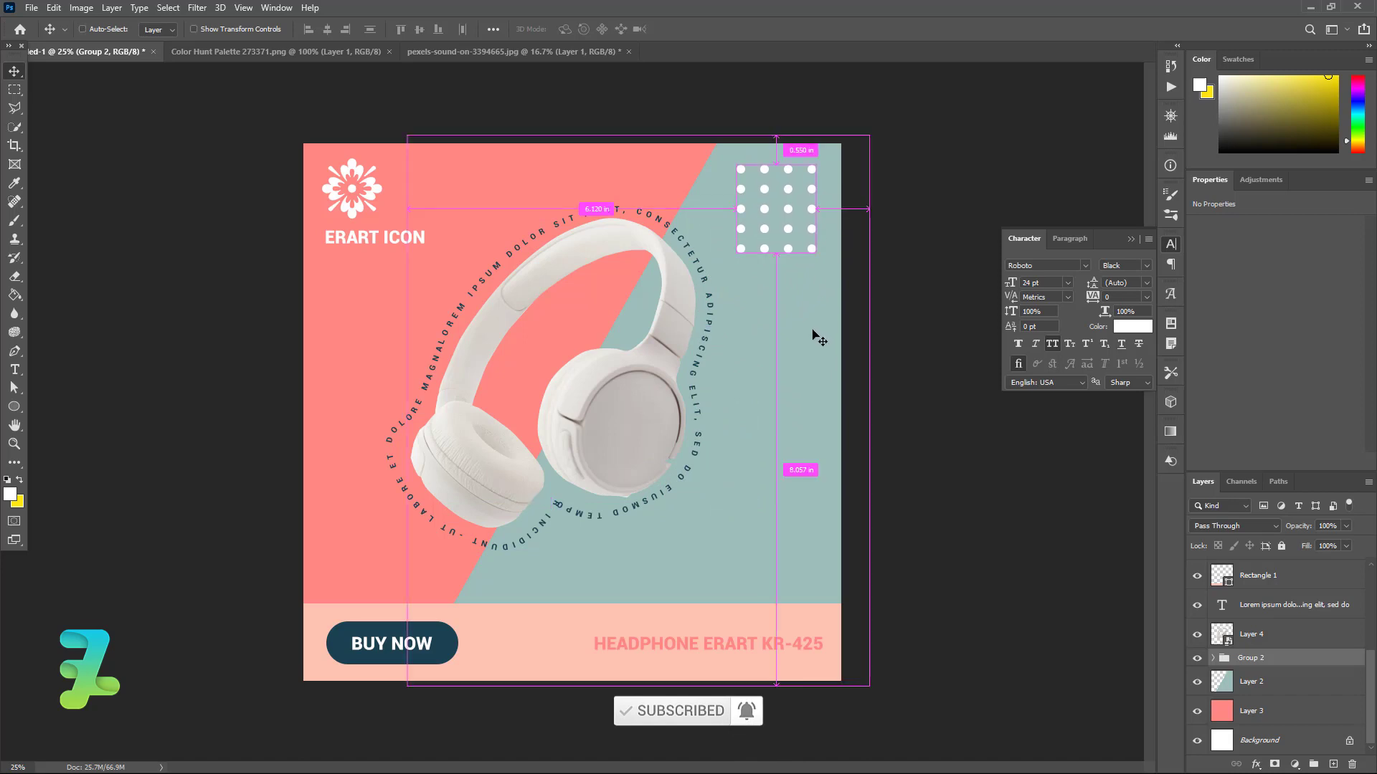
Duplicate the dot grid and position the copy in the coral bottom-left corner.
key("ctrl+j")
left_click_drag(817, 219, 401, 547)
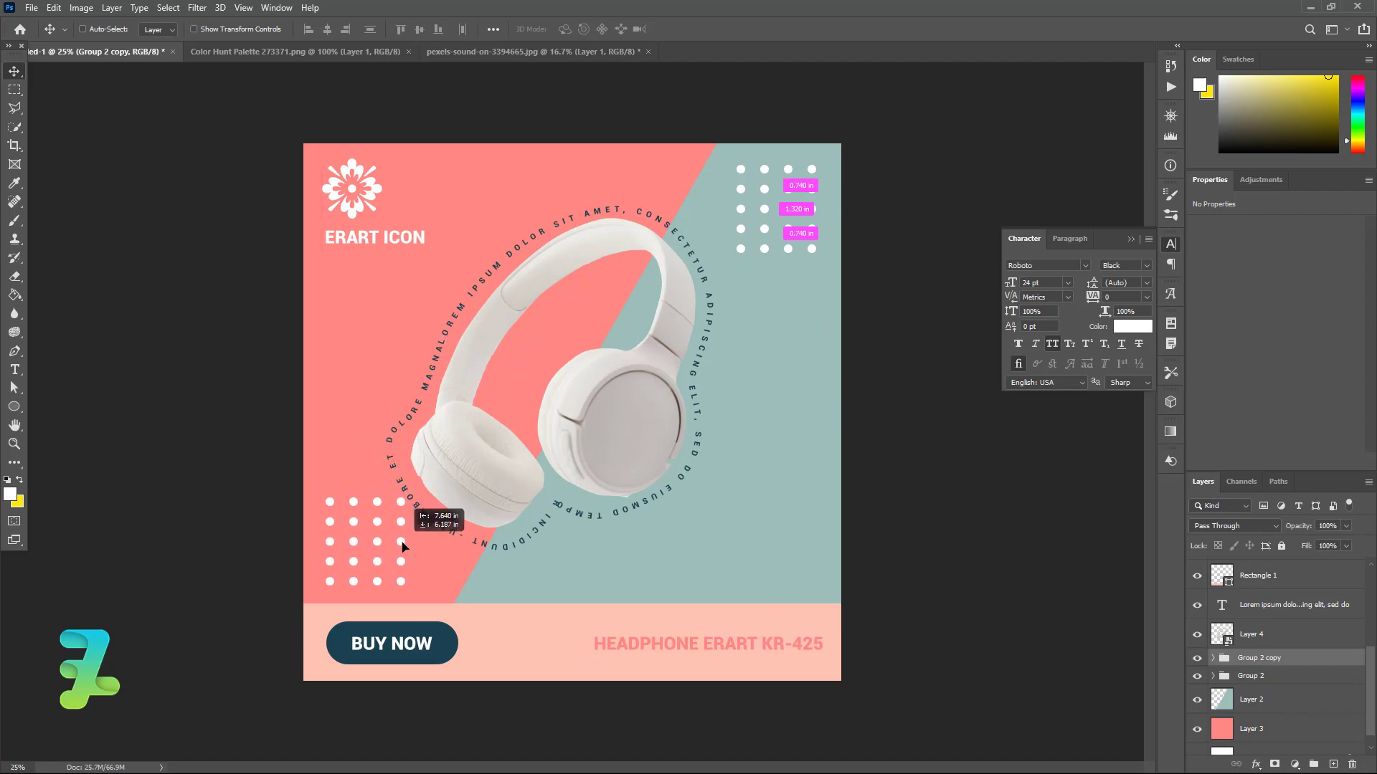
left_click_drag(402, 546, 402, 545)
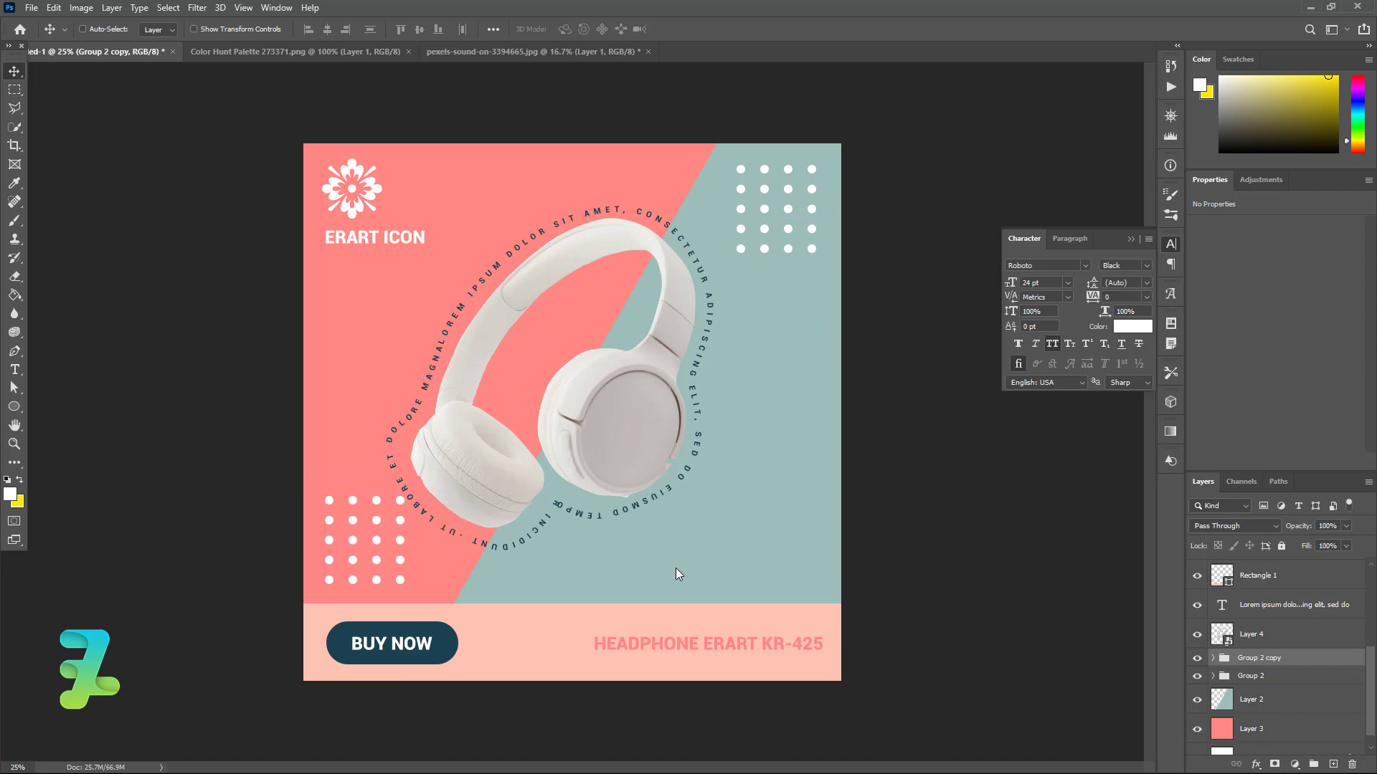